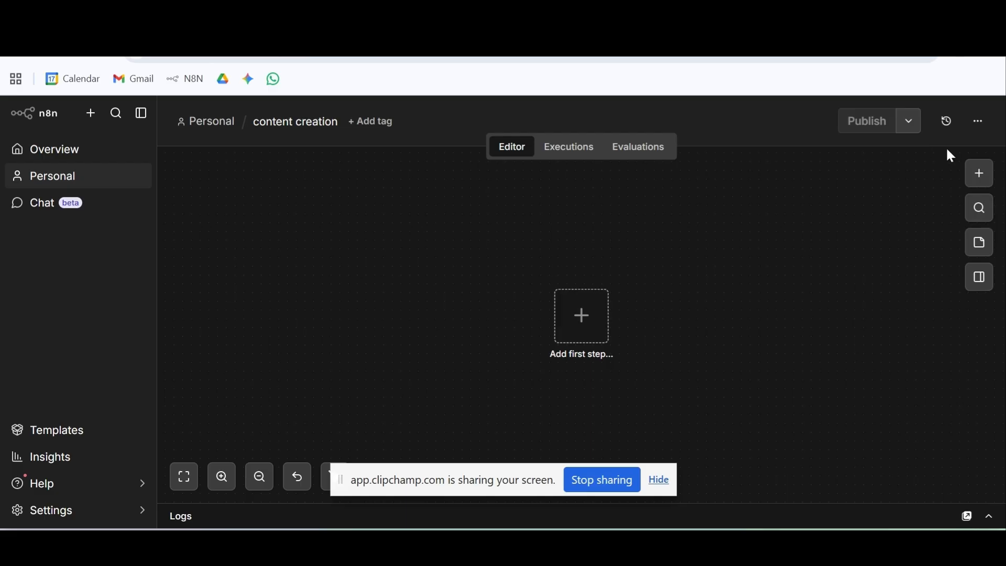
Step: Add a manual trigger as the workflow's first node and move it to the canvas's left side
{"action": "left_click", "coordinate": [983, 178]}
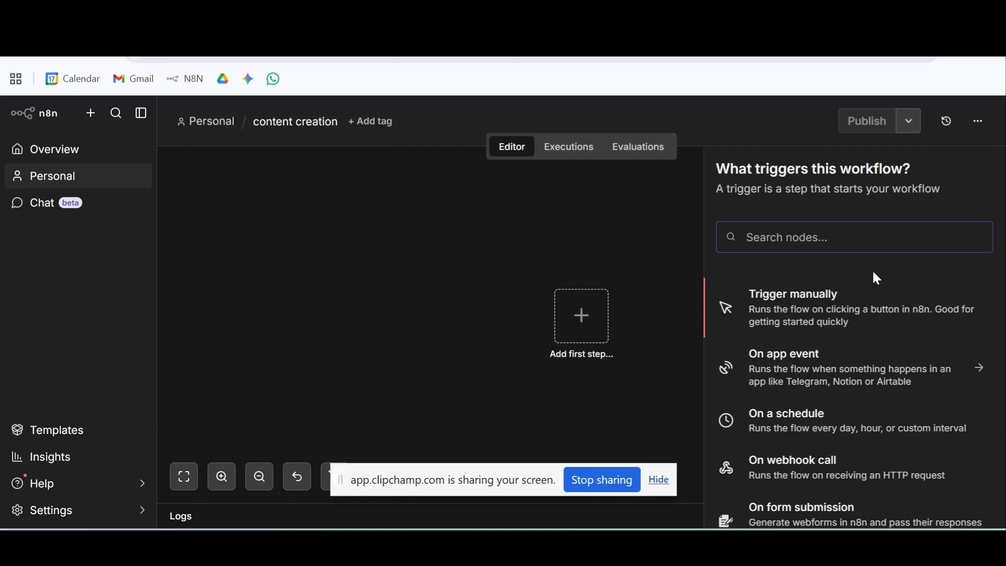
{"action": "left_click", "coordinate": [663, 481]}
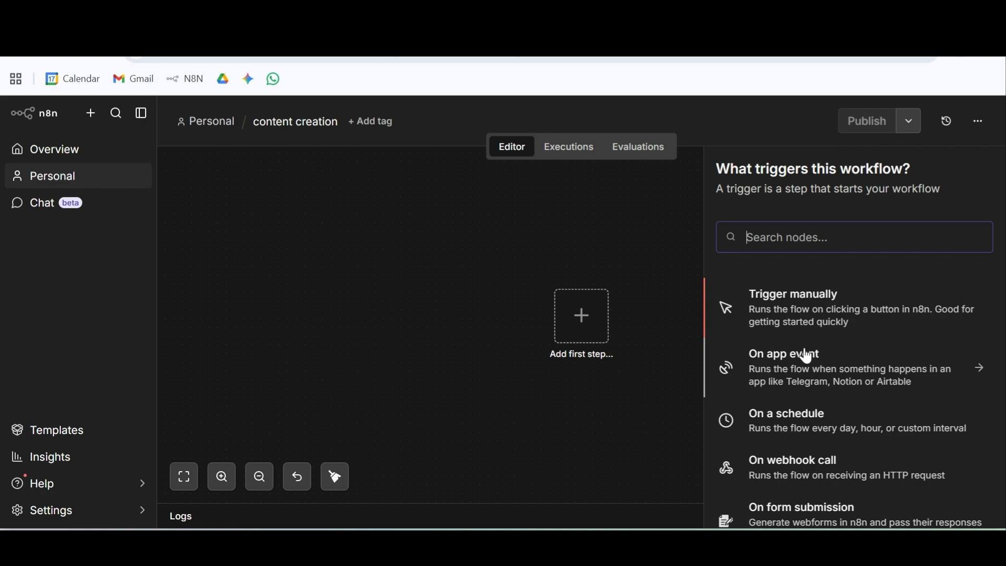
{"action": "left_click", "coordinate": [799, 317]}
{"action": "left_click_drag", "start_coordinate": [518, 296], "coordinate": [309, 299]}
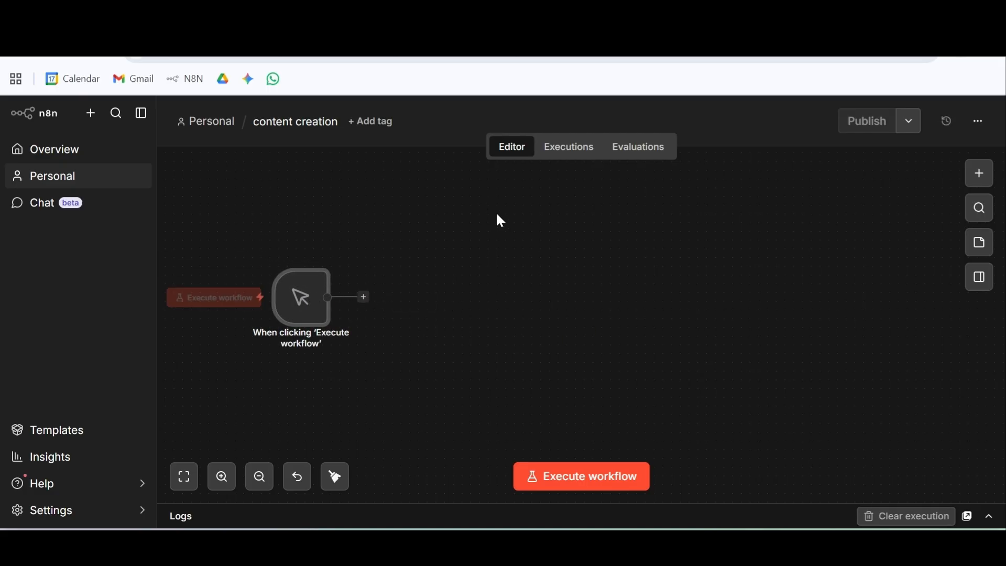
Step: Switch to the content creation spreadsheet, examine its topic, status and content columns, and return to the n8n workflow
{"action": "left_click", "coordinate": [157, 19]}
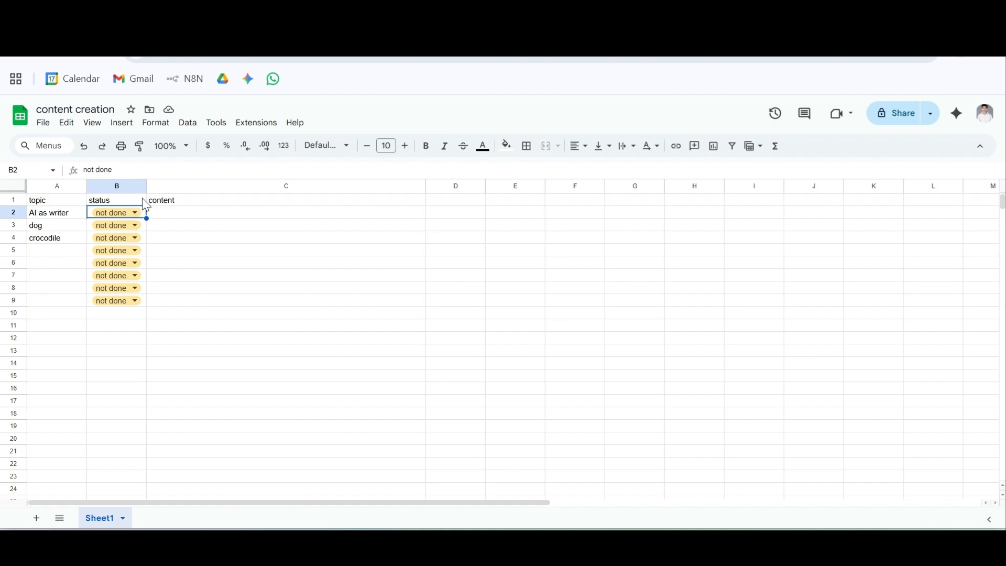
{"action": "left_click_drag", "start_coordinate": [59, 216], "coordinate": [69, 291]}
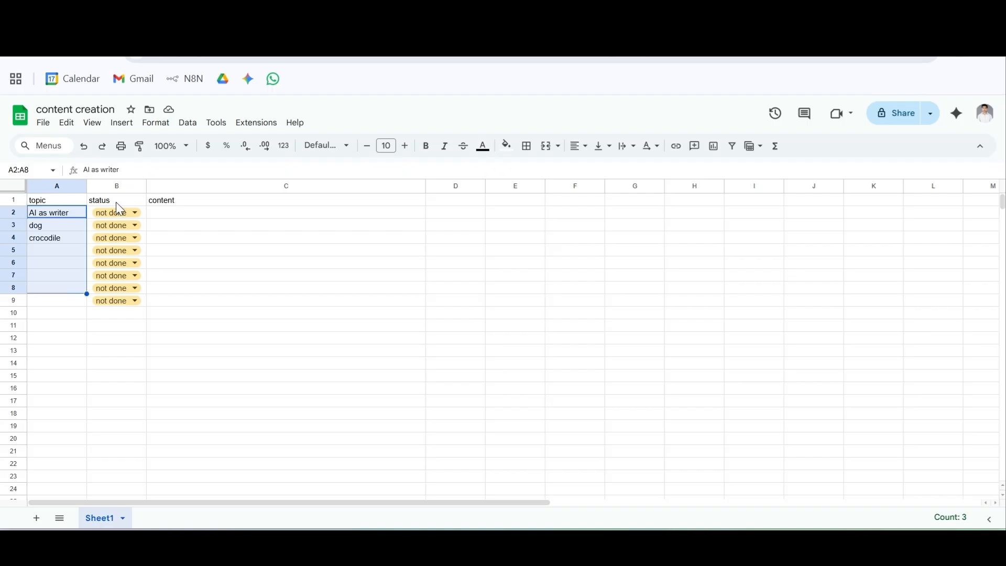
{"action": "left_click", "coordinate": [176, 241]}
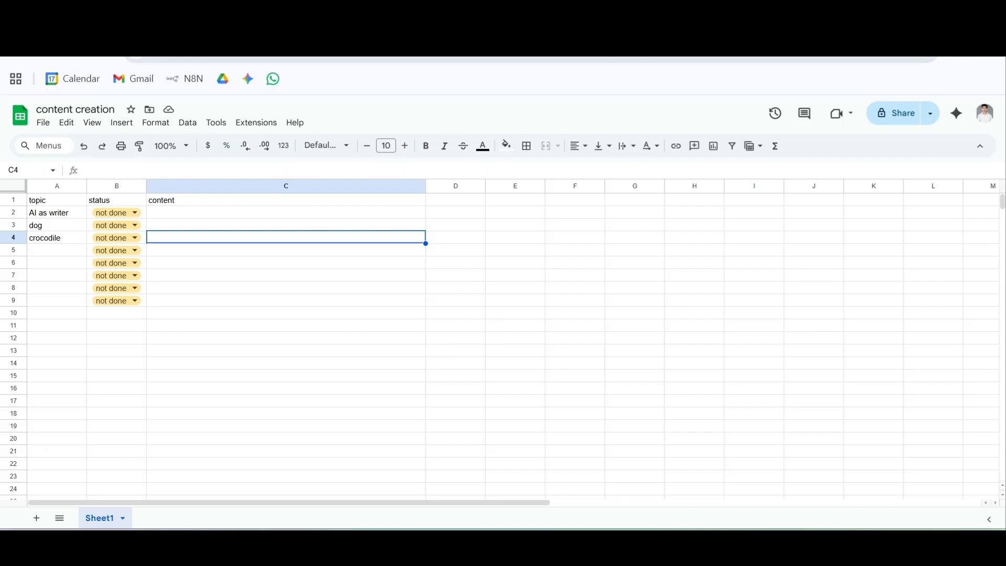
{"action": "left_click", "coordinate": [471, 23]}
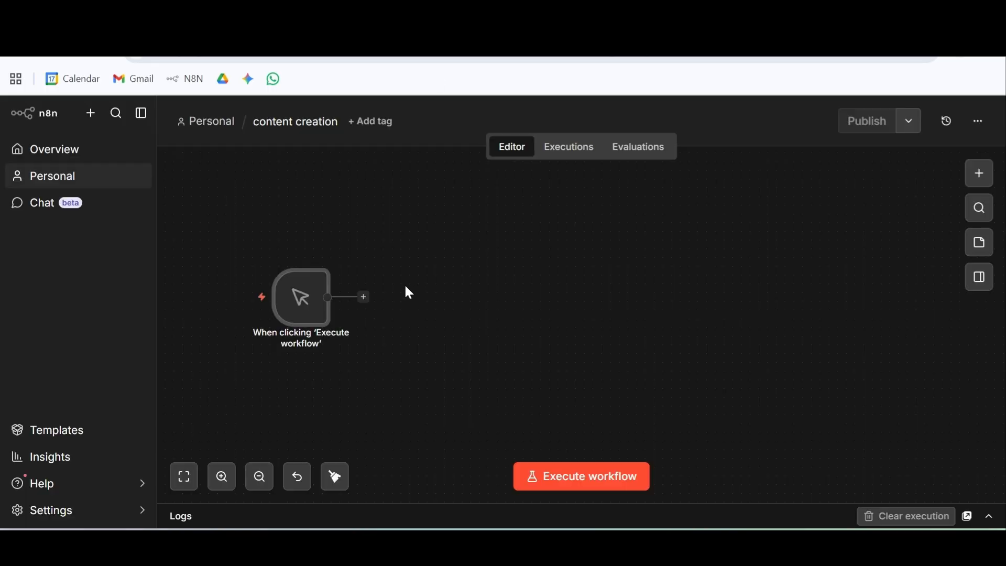
Step: Add a Google Sheets "Get row(s) in sheet" node after the manual trigger
{"action": "left_click", "coordinate": [364, 297]}
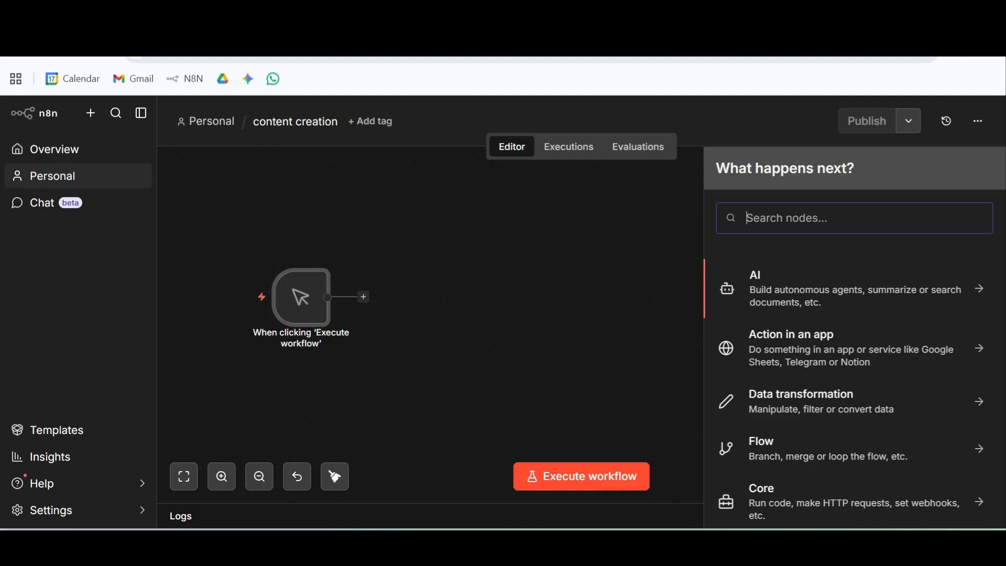
{"action": "type", "text": "shee"}
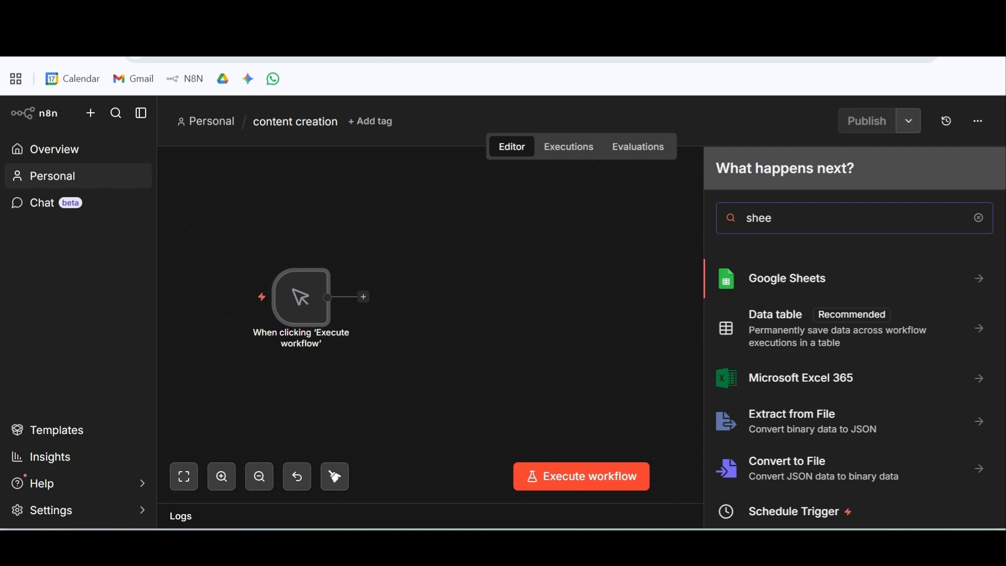
{"action": "left_click", "coordinate": [784, 285]}
{"action": "scroll", "coordinate": [854, 393], "scroll_direction": "down", "scroll_amount": 2}
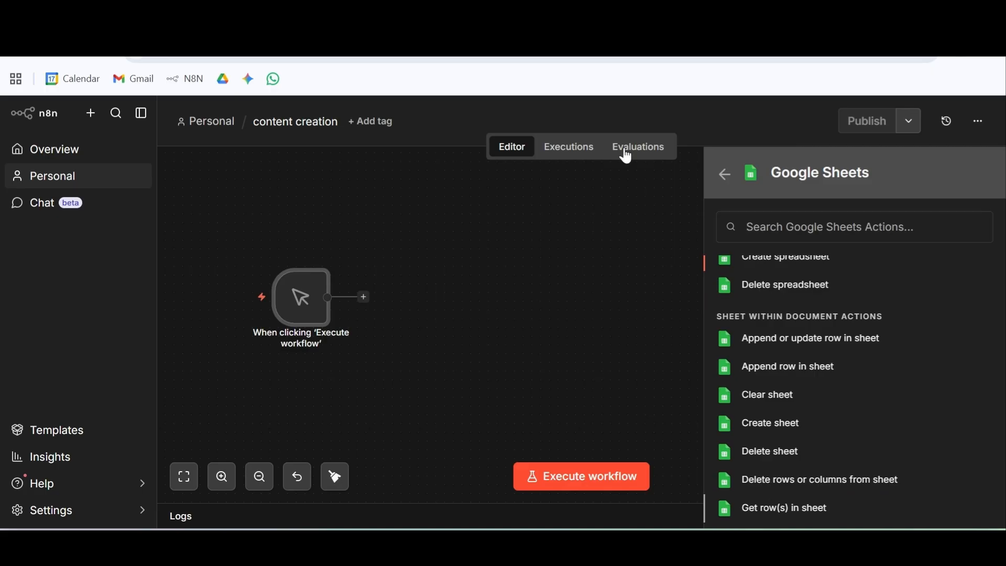
{"action": "left_click", "coordinate": [762, 503]}
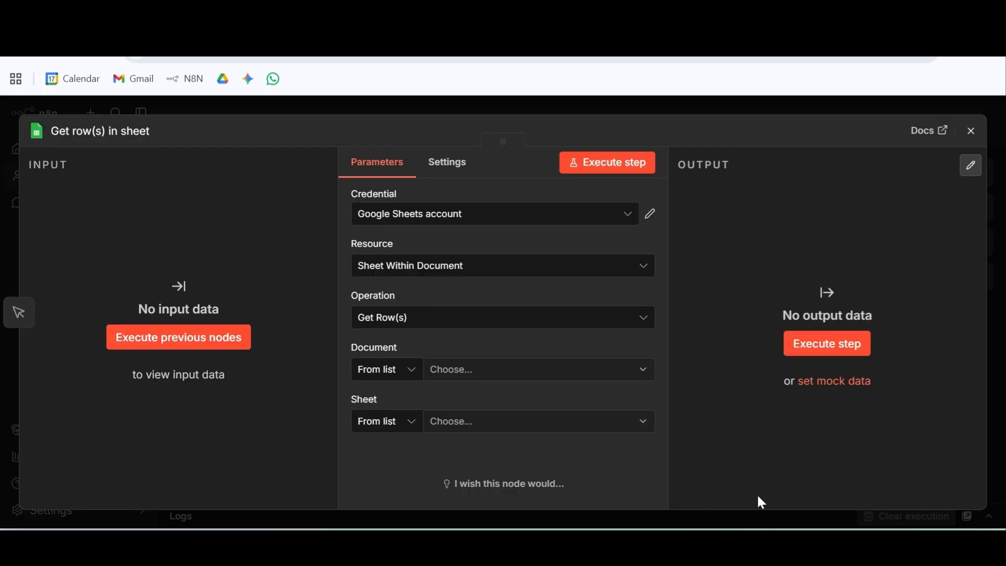
Step: Set the node's document to content creation and its sheet to Sheet1
{"action": "left_click", "coordinate": [539, 370]}
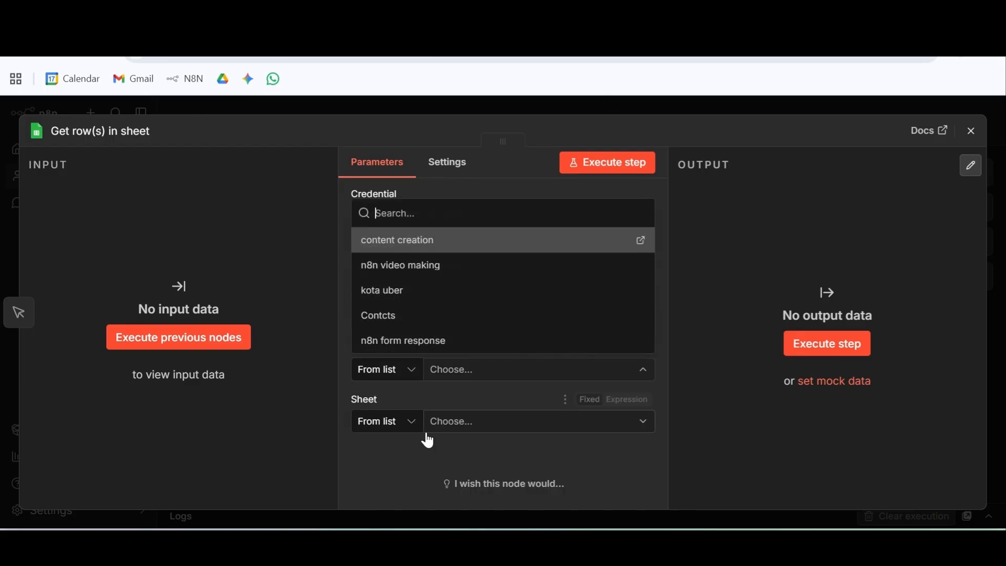
{"action": "left_click", "coordinate": [416, 252]}
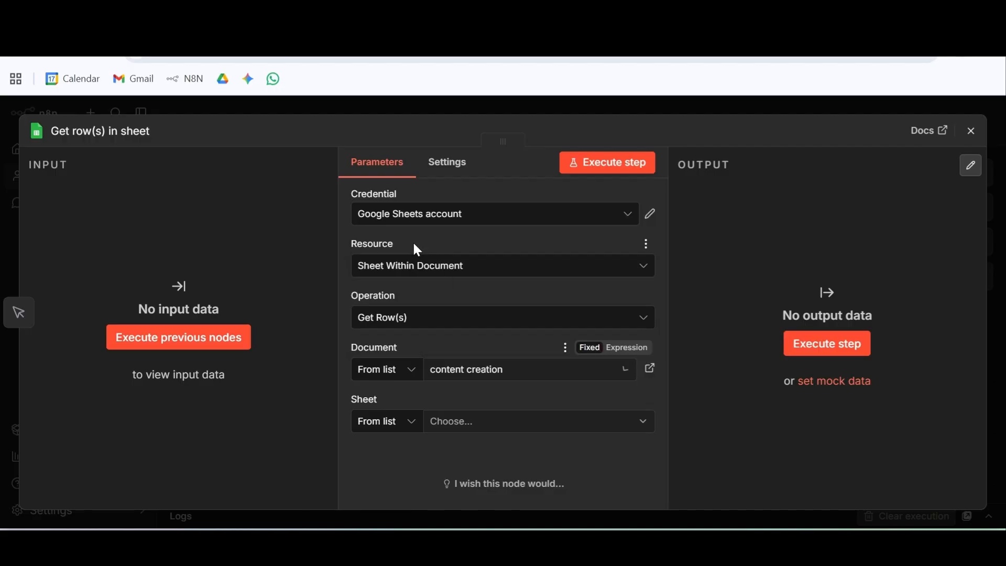
{"action": "left_click", "coordinate": [477, 421]}
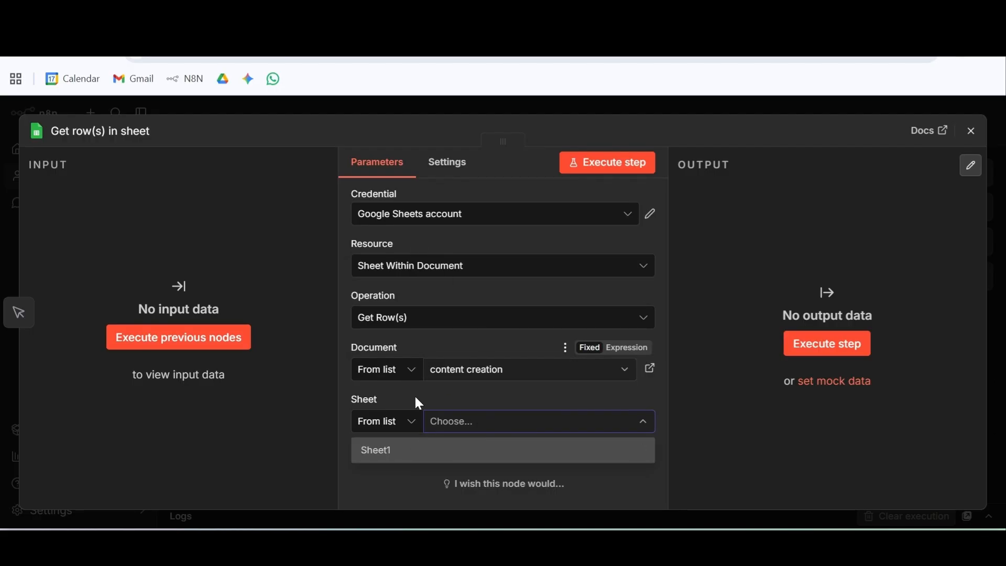
{"action": "left_click", "coordinate": [409, 451]}
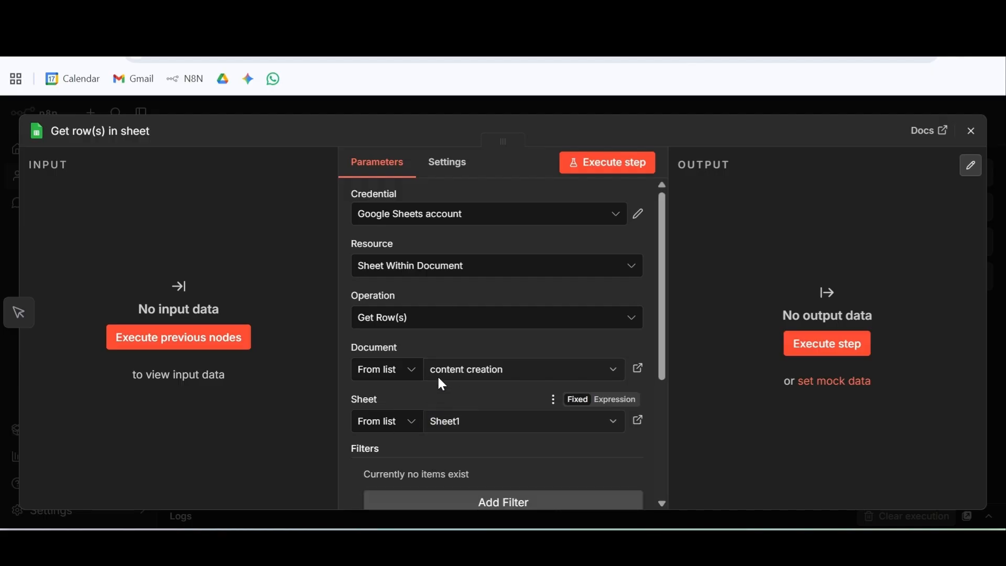
Step: Add a filter that matches rows whose status column has the value "not done"
{"action": "scroll", "coordinate": [440, 382], "scroll_direction": "down", "scroll_amount": 4}
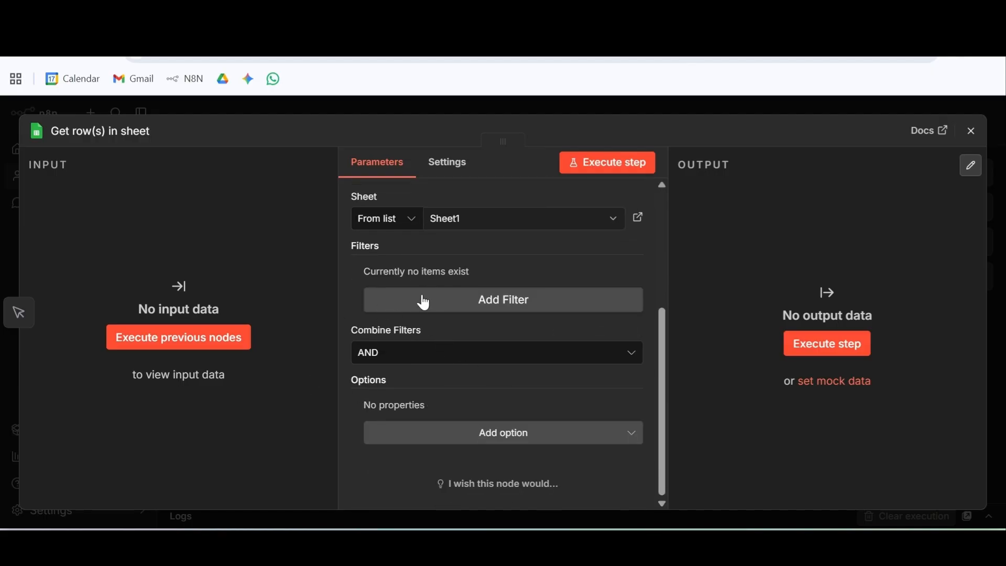
{"action": "left_click", "coordinate": [424, 302]}
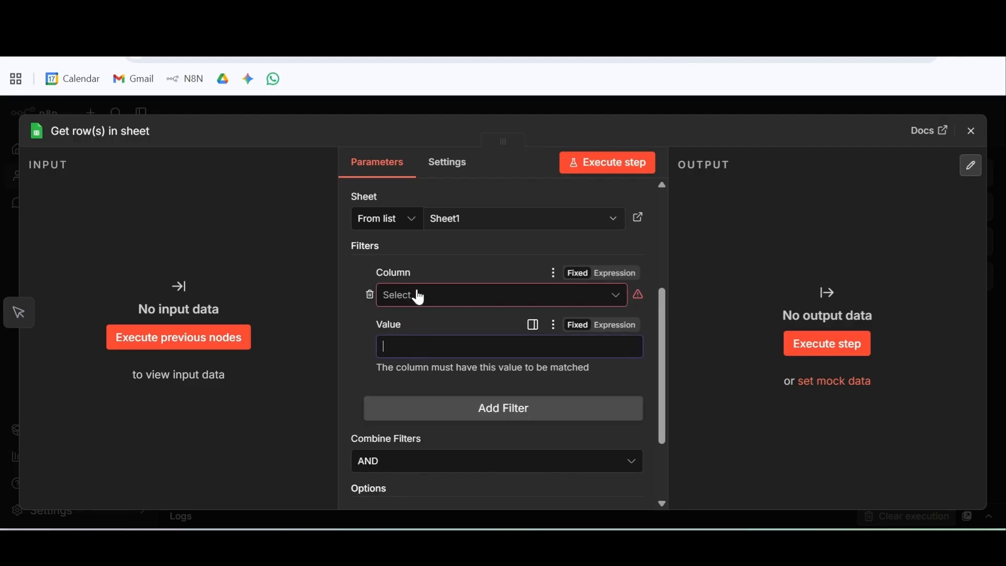
{"action": "left_click", "coordinate": [420, 303]}
{"action": "left_click", "coordinate": [414, 360]}
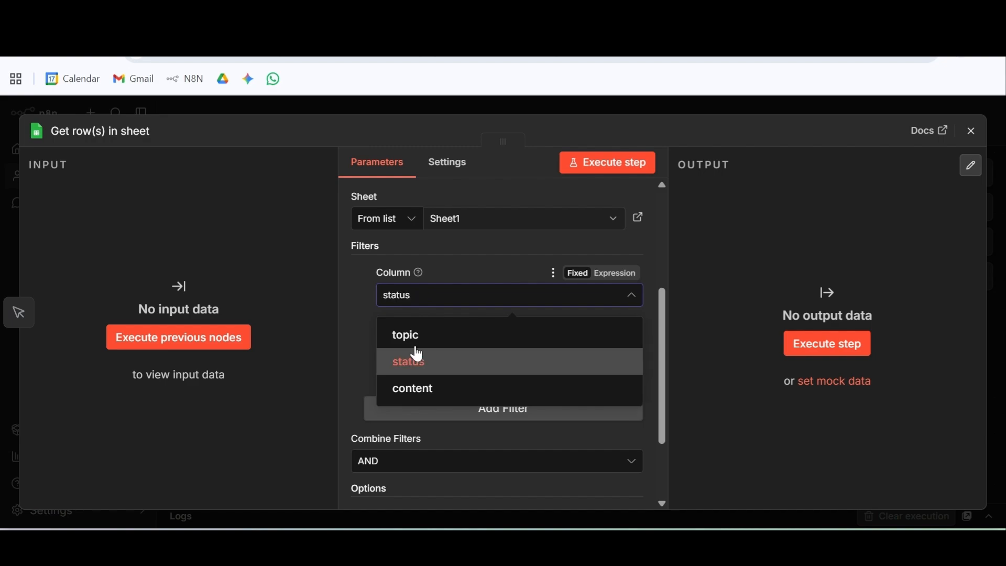
{"action": "left_click", "coordinate": [209, 21]}
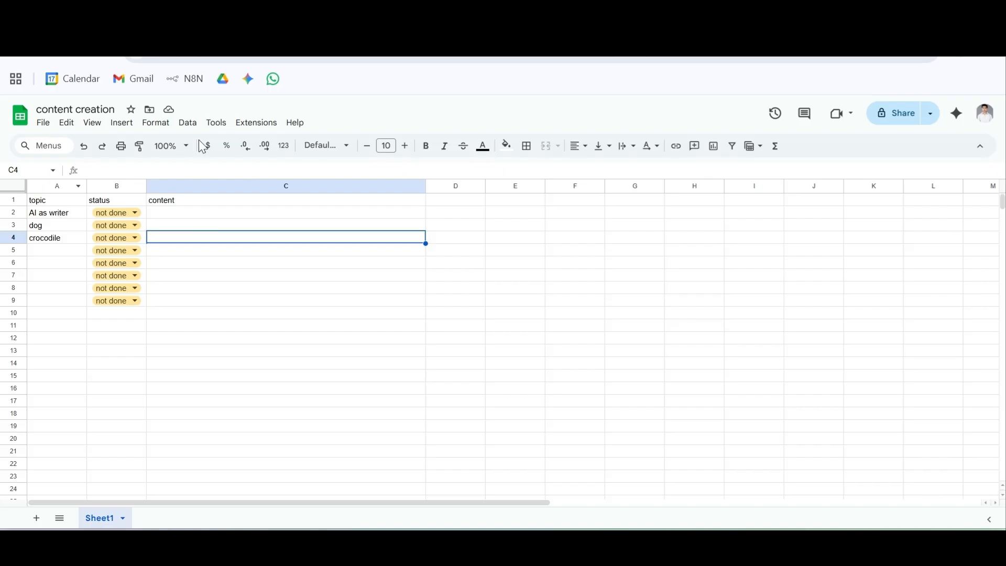
{"action": "left_click", "coordinate": [141, 21]}
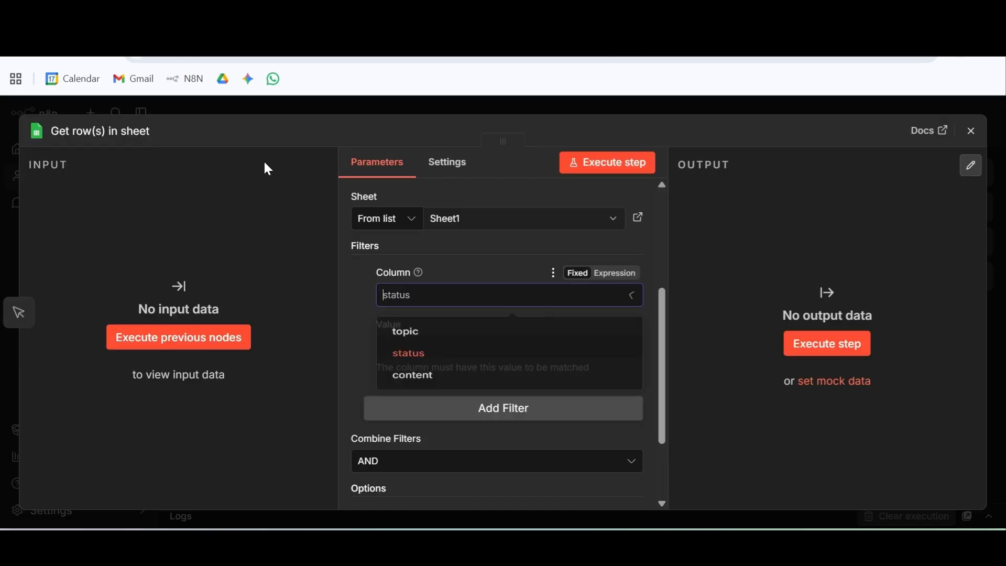
{"action": "left_click", "coordinate": [432, 365]}
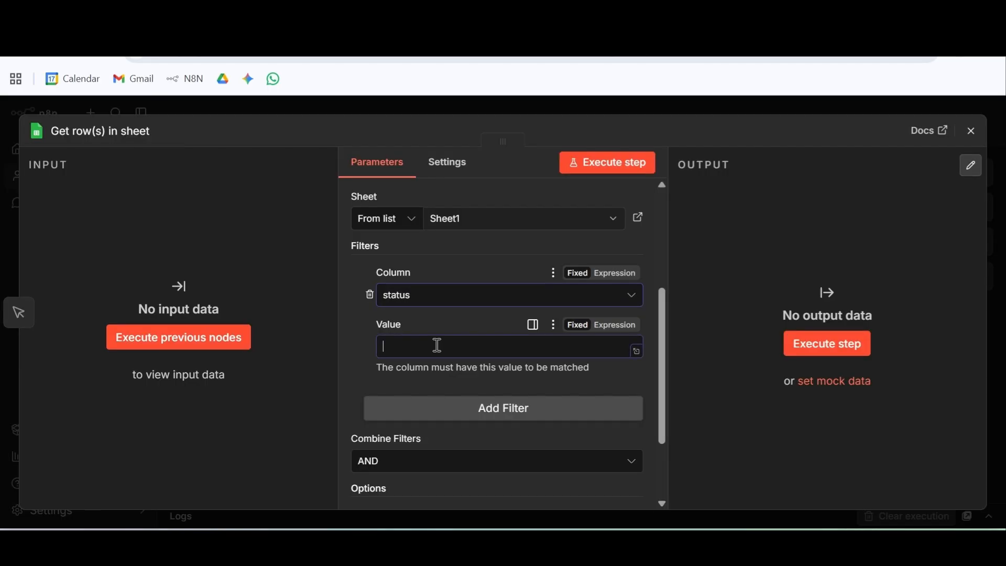
{"action": "left_click", "coordinate": [439, 344]}
{"action": "type", "text": "not "}
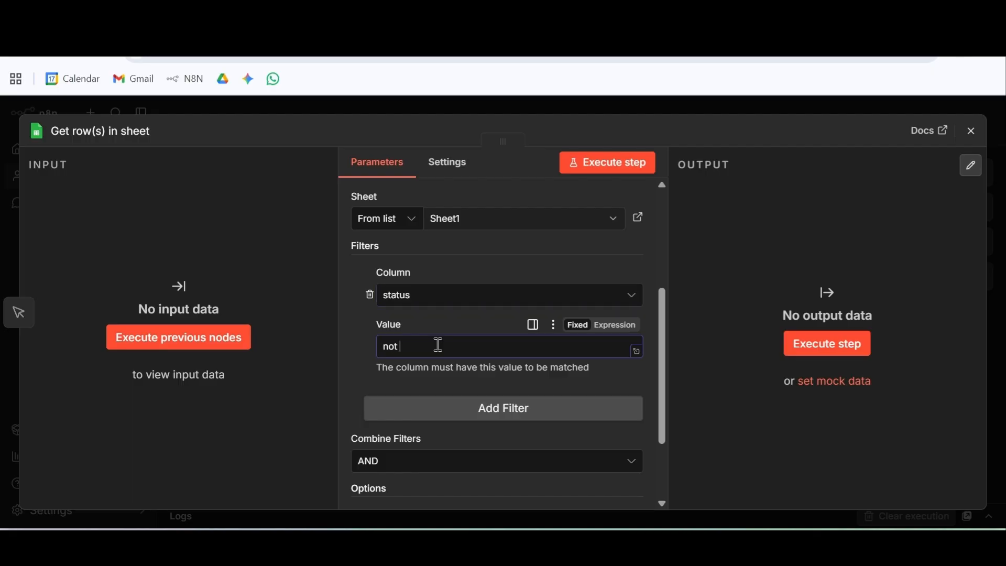
{"action": "type", "text": "done"}
Step: Execute the Get row(s) node and examine the topic and status values of the returned rows
{"action": "scroll", "coordinate": [616, 346], "scroll_direction": "down", "scroll_amount": 3}
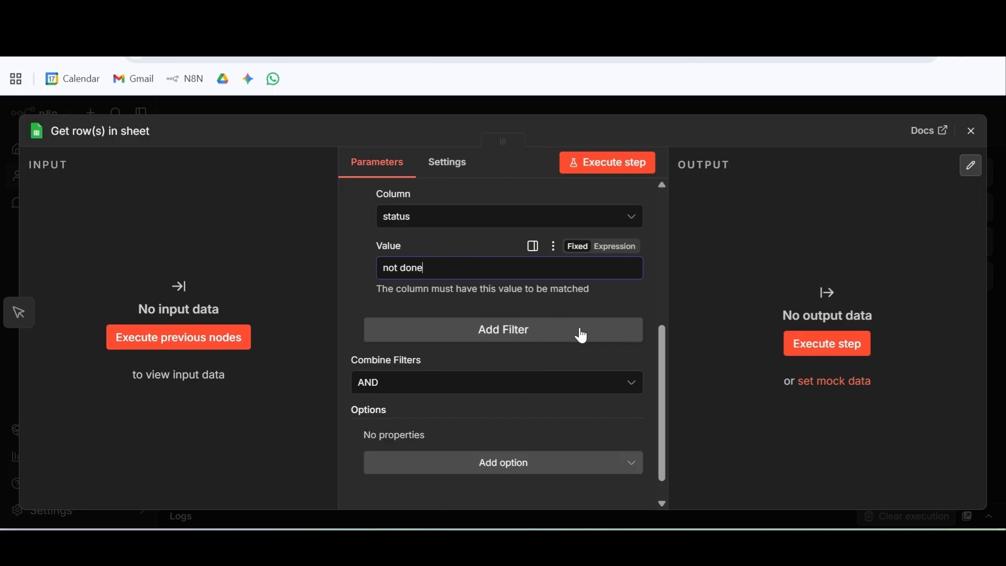
{"action": "left_click", "coordinate": [596, 174]}
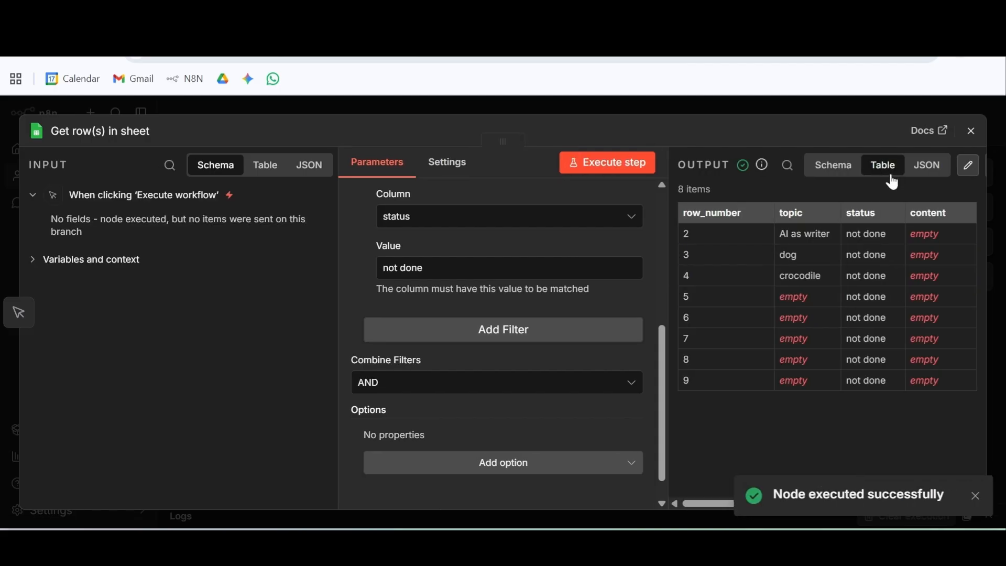
{"action": "left_click_drag", "start_coordinate": [879, 232], "coordinate": [885, 369]}
{"action": "left_click", "coordinate": [833, 246]}
{"action": "left_click_drag", "start_coordinate": [832, 246], "coordinate": [845, 386]}
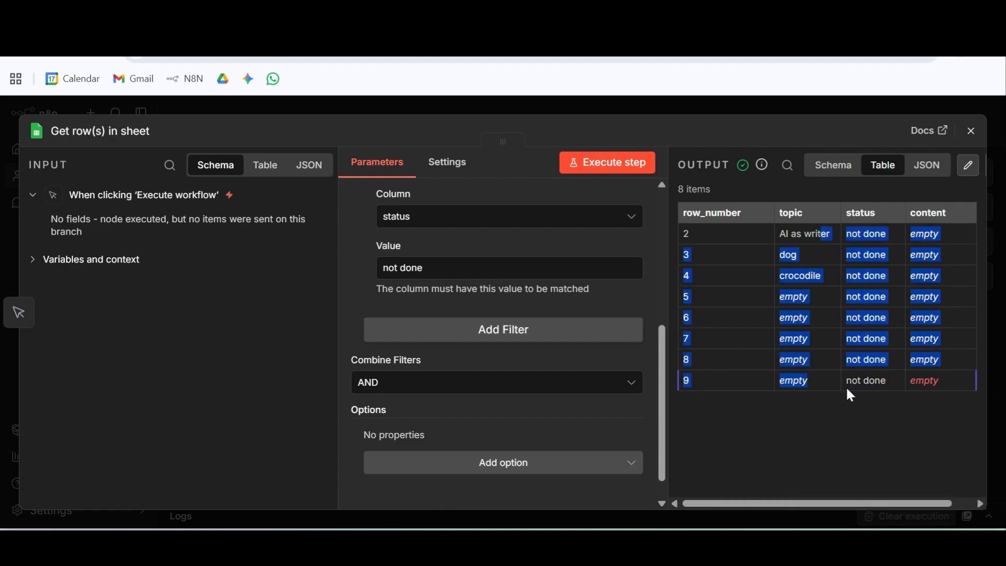
{"action": "left_click", "coordinate": [781, 420]}
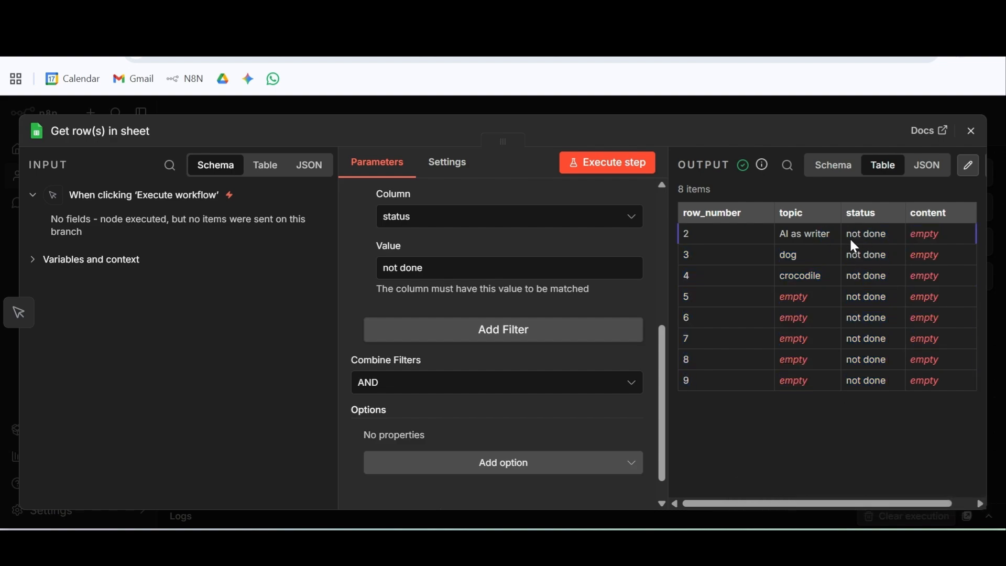
{"action": "left_click_drag", "start_coordinate": [803, 233], "coordinate": [864, 234]}
{"action": "left_click_drag", "start_coordinate": [787, 255], "coordinate": [903, 256]}
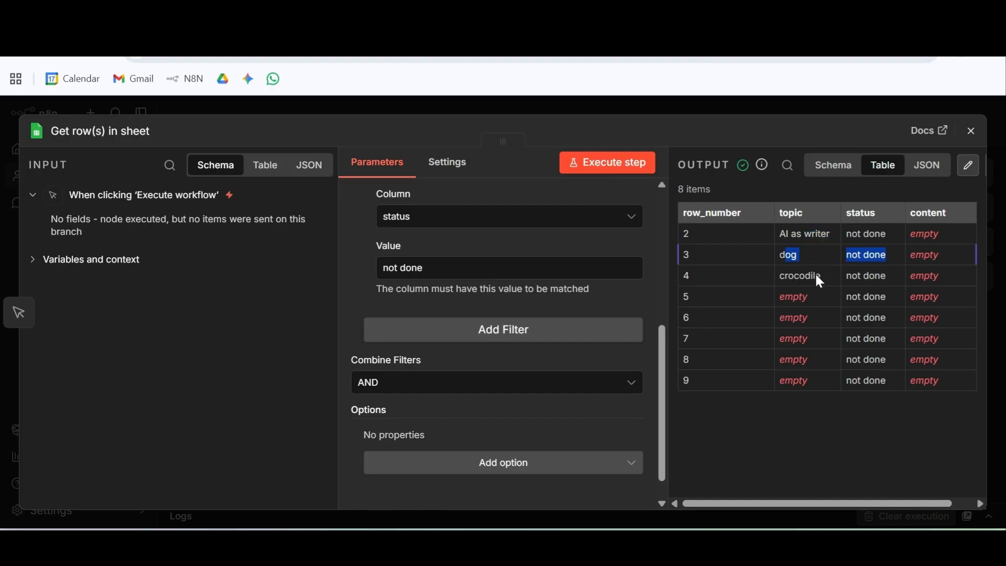
{"action": "left_click_drag", "start_coordinate": [821, 276], "coordinate": [875, 279]}
{"action": "left_click_drag", "start_coordinate": [778, 256], "coordinate": [892, 381]}
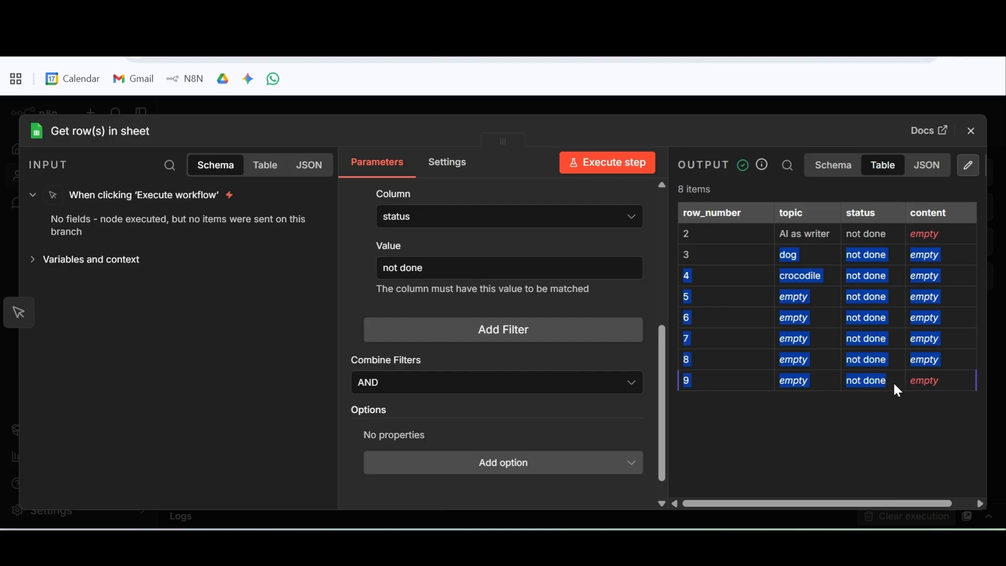
{"action": "left_click", "coordinate": [884, 448]}
{"action": "left_click_drag", "start_coordinate": [725, 254], "coordinate": [924, 258]}
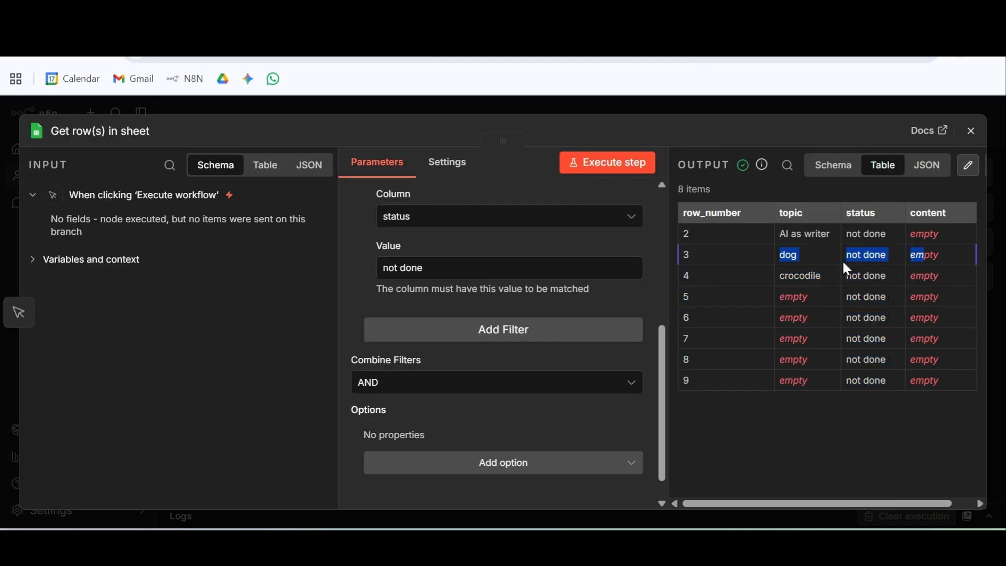
{"action": "left_click_drag", "start_coordinate": [869, 276], "coordinate": [796, 277]}
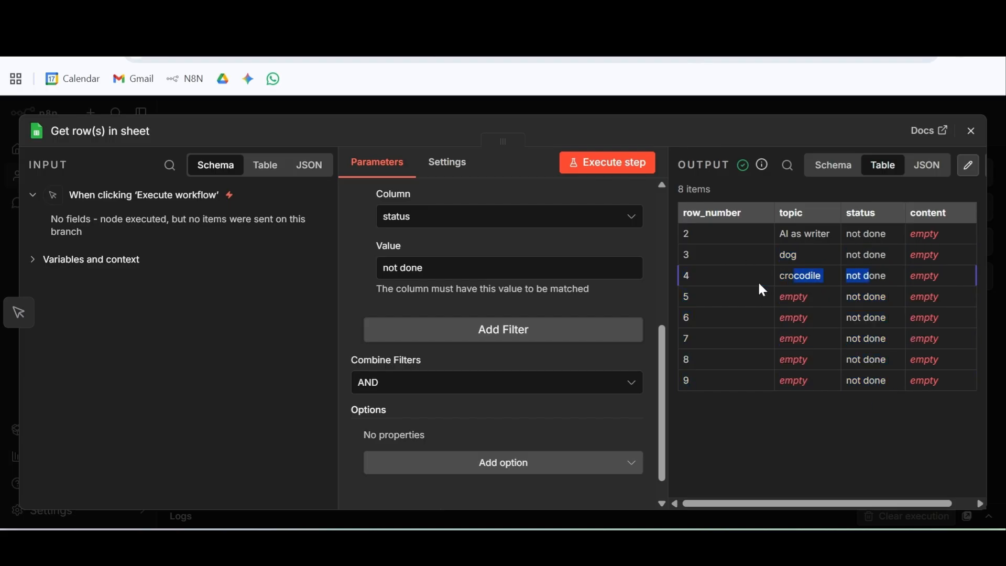
Step: Enable the Return only First Matching Row option, execute the node again and close its settings
{"action": "left_click", "coordinate": [609, 469]}
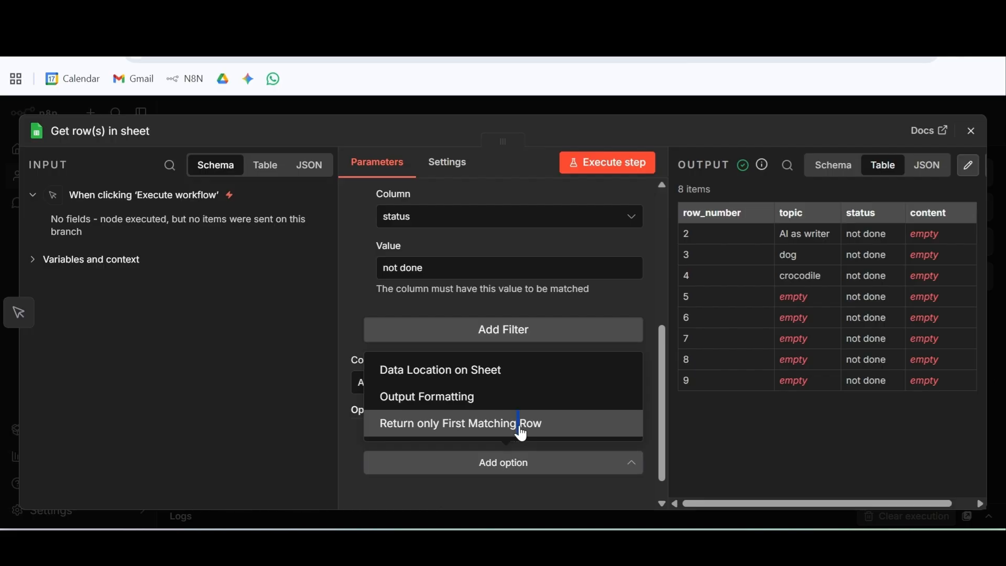
{"action": "left_click", "coordinate": [585, 432]}
{"action": "scroll", "coordinate": [503, 399], "scroll_direction": "down", "scroll_amount": 1}
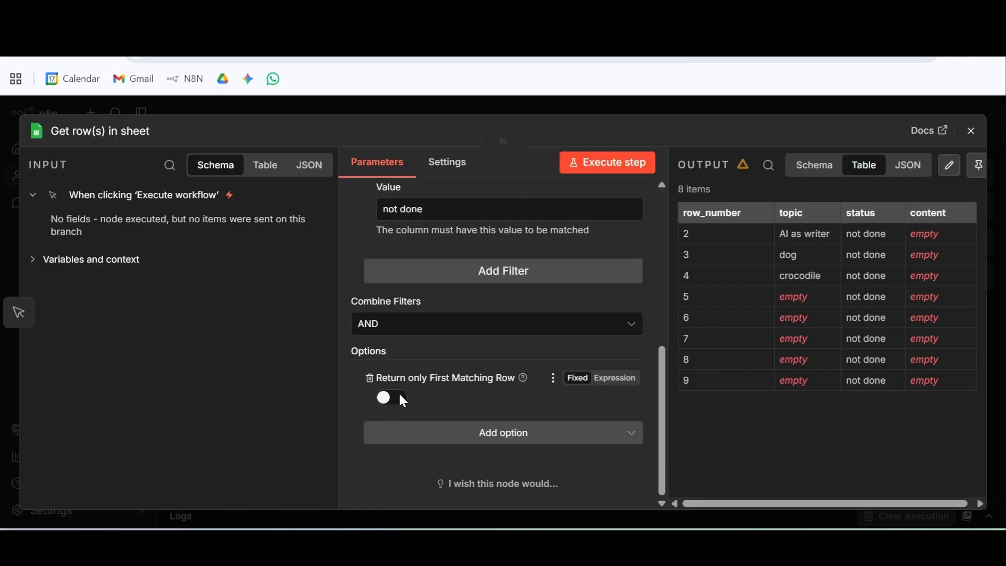
{"action": "left_click", "coordinate": [399, 397]}
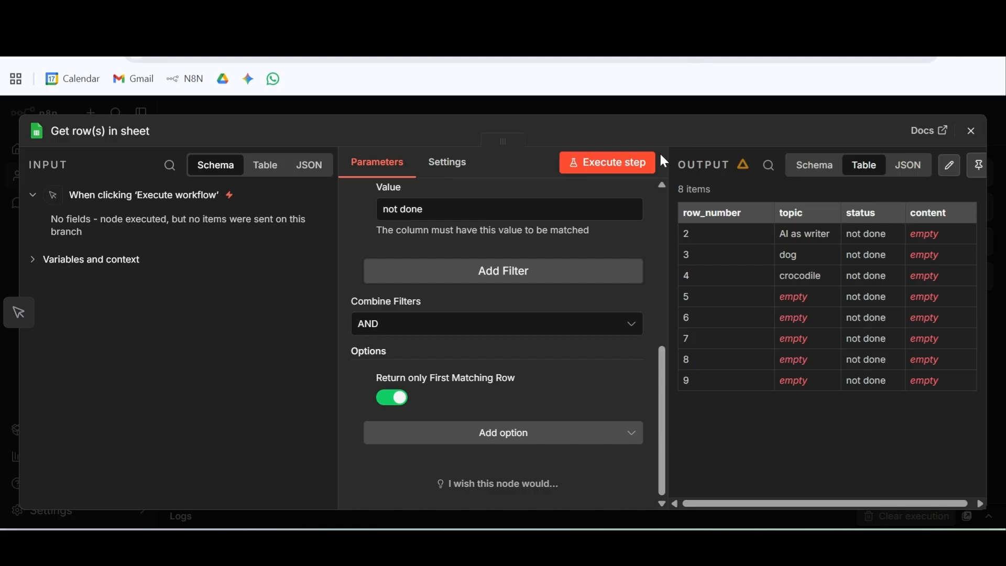
{"action": "left_click", "coordinate": [650, 163]}
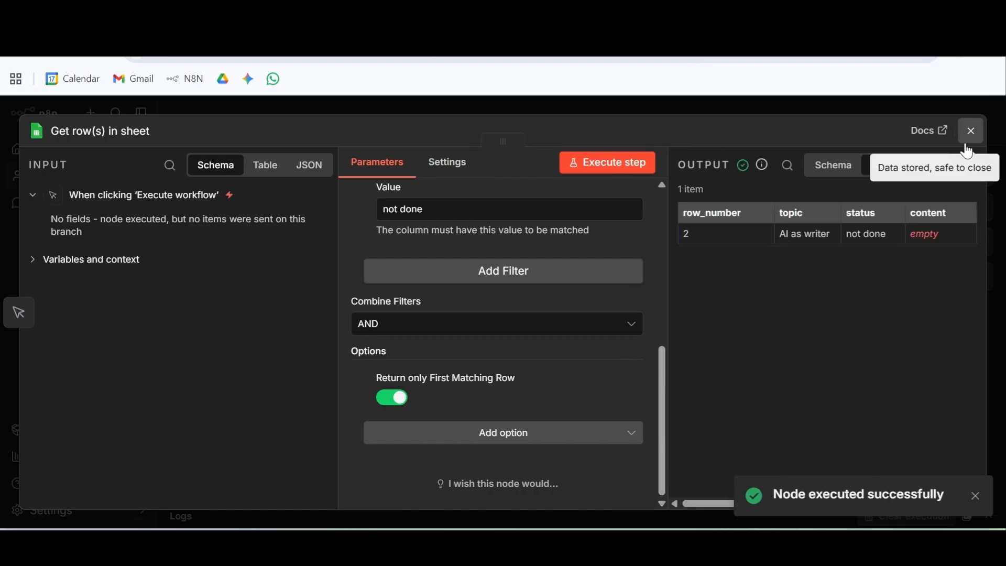
{"action": "key", "text": "Escape"}
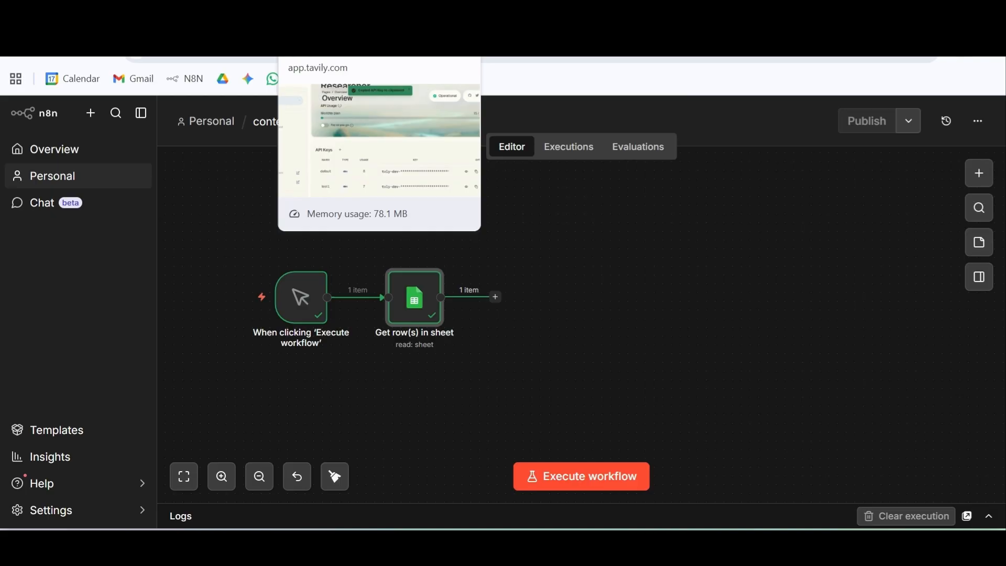
Step: Switch to the Tavily website in the browser and log in to the account dashboard
{"action": "left_click", "coordinate": [325, 44]}
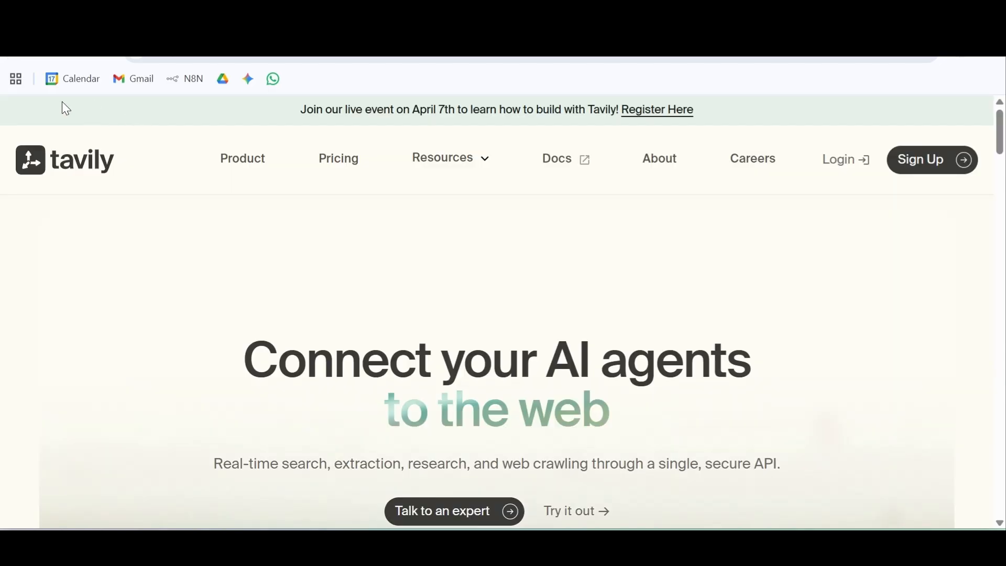
{"action": "left_click", "coordinate": [22, 56]}
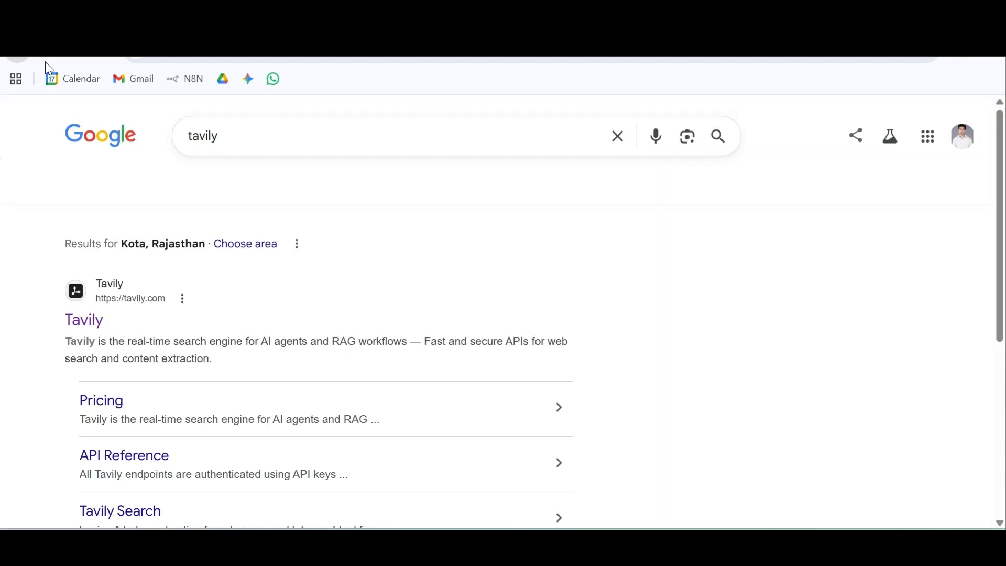
{"action": "left_click", "coordinate": [48, 58]}
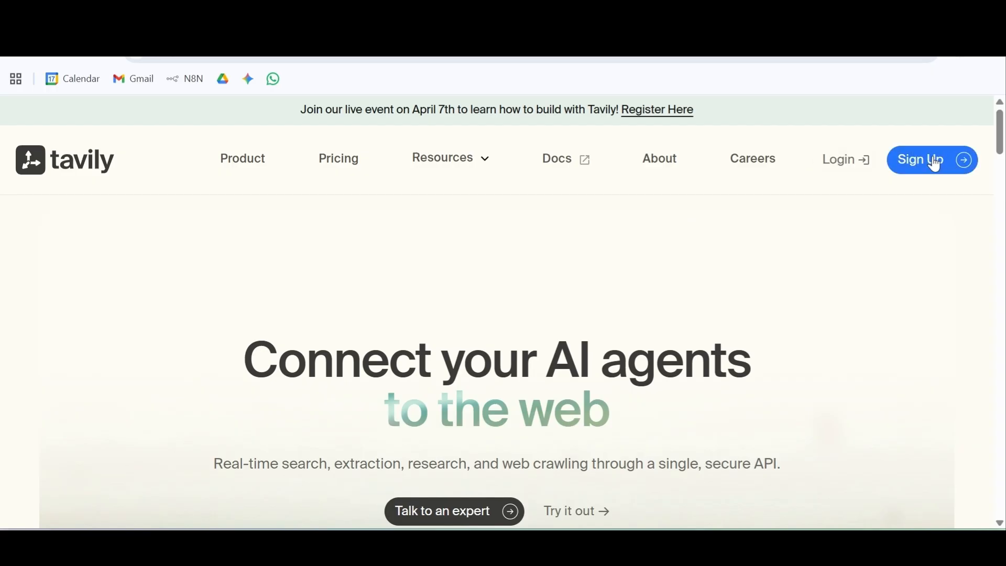
{"action": "left_click", "coordinate": [847, 167]}
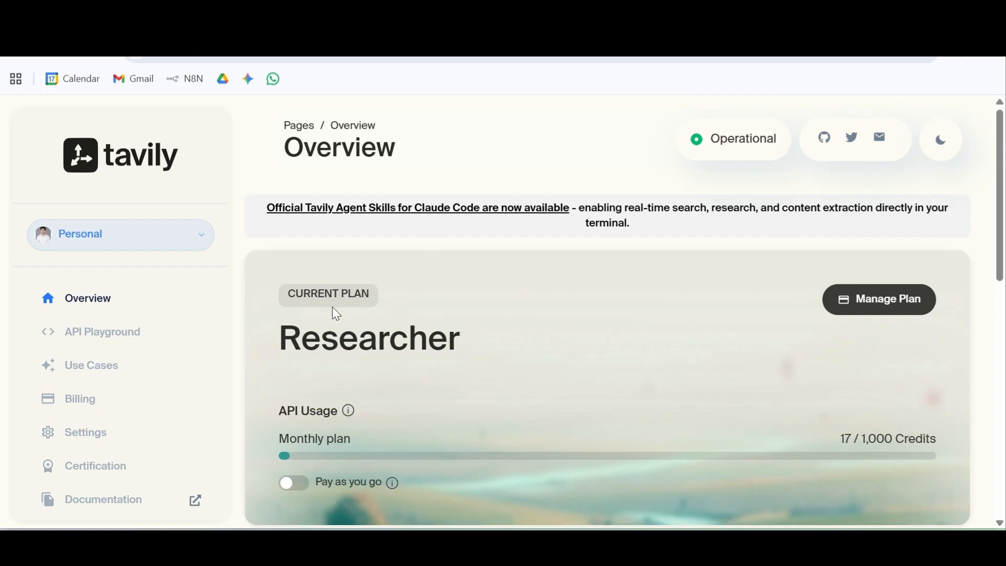
Step: Examine the current plan, monthly API credit usage, API keys and Remote MCP section on the Tavily overview page
{"action": "left_click_drag", "start_coordinate": [282, 329], "coordinate": [461, 344]}
{"action": "scroll", "coordinate": [733, 317], "scroll_direction": "down", "scroll_amount": 2}
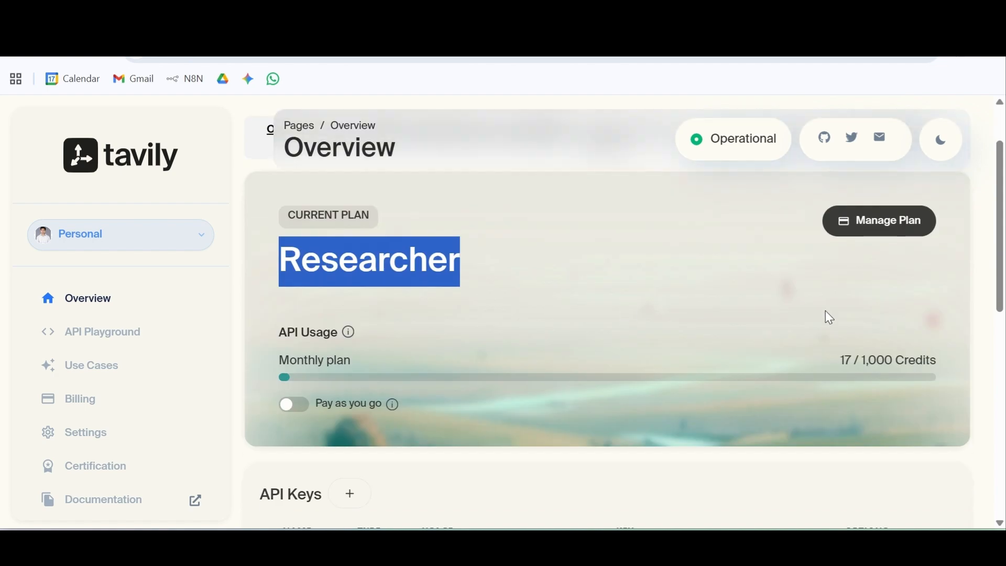
{"action": "left_click_drag", "start_coordinate": [836, 359], "coordinate": [929, 336]}
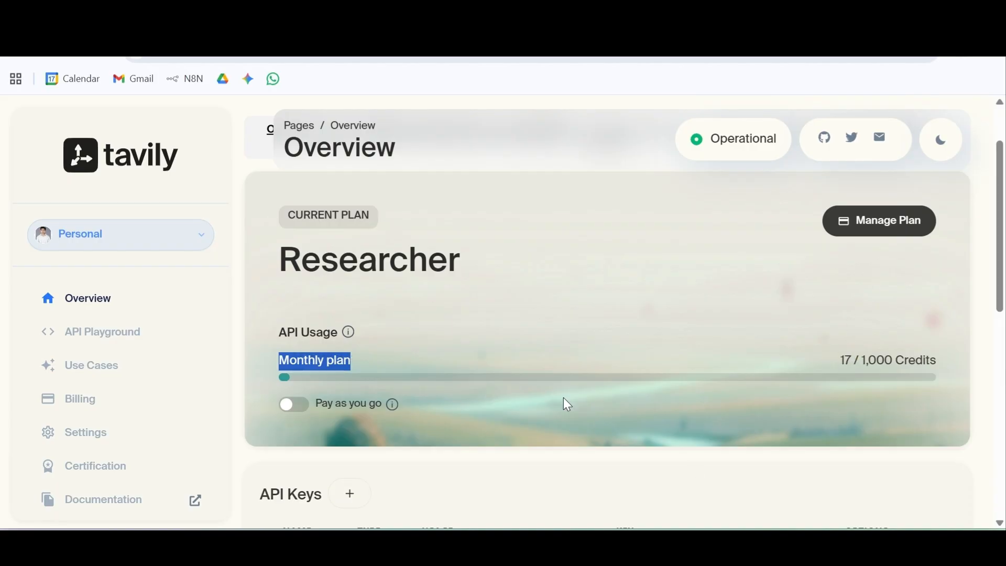
{"action": "scroll", "coordinate": [563, 404], "scroll_direction": "down", "scroll_amount": 6}
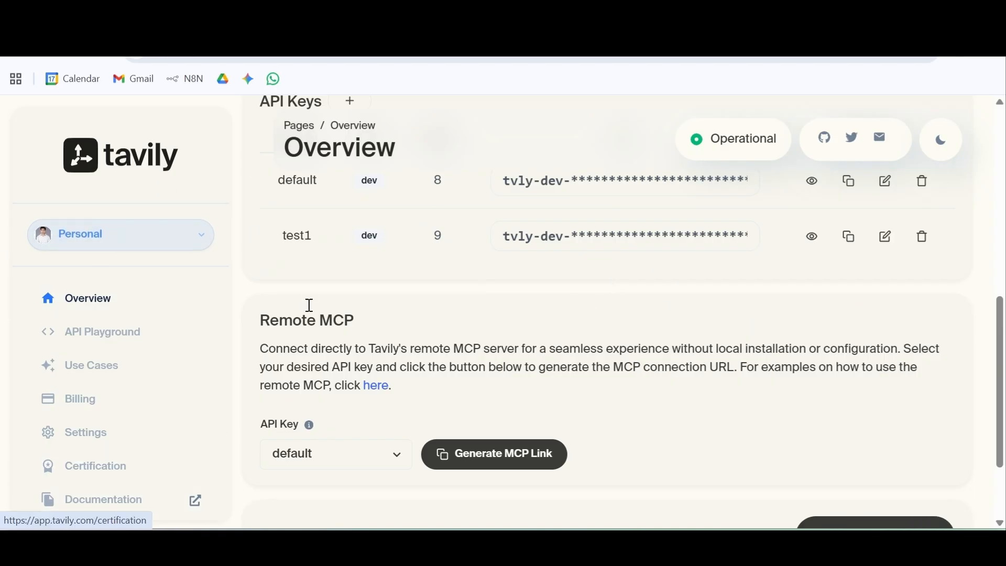
{"action": "left_click", "coordinate": [100, 501]}
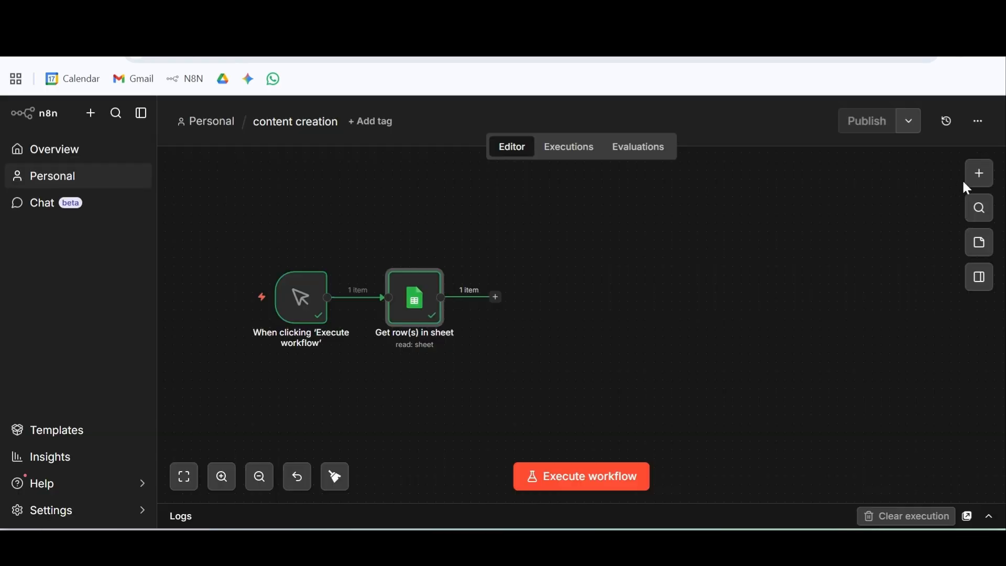
Step: Try to install the Tavily node from the n8n node search
{"action": "left_click", "coordinate": [970, 177]}
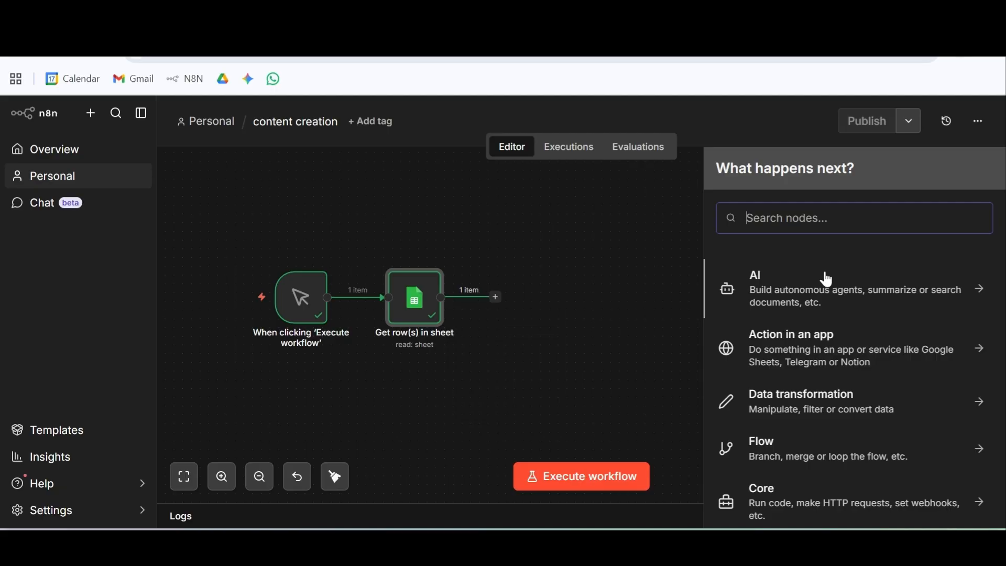
{"action": "type", "text": "tav"}
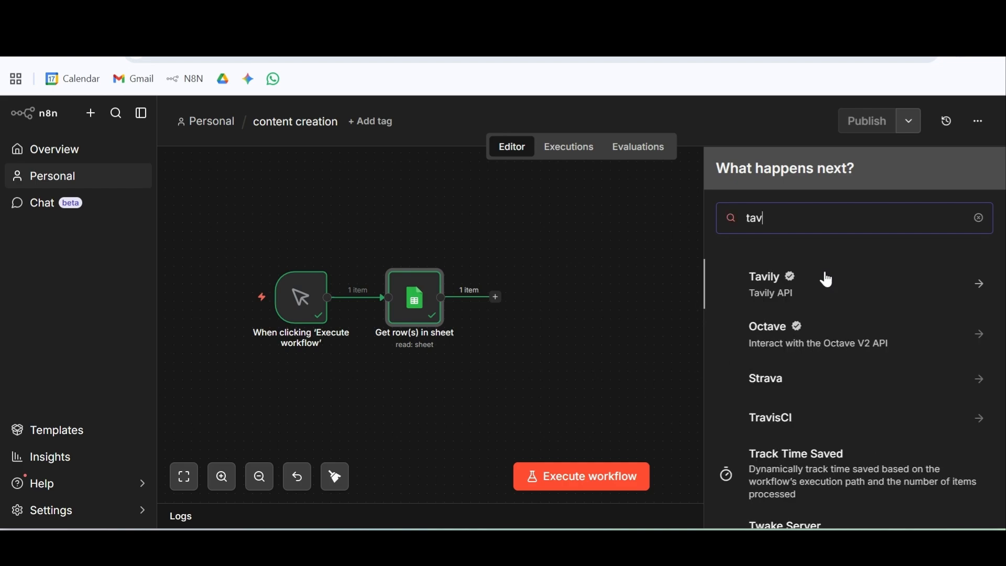
{"action": "left_click", "coordinate": [774, 292]}
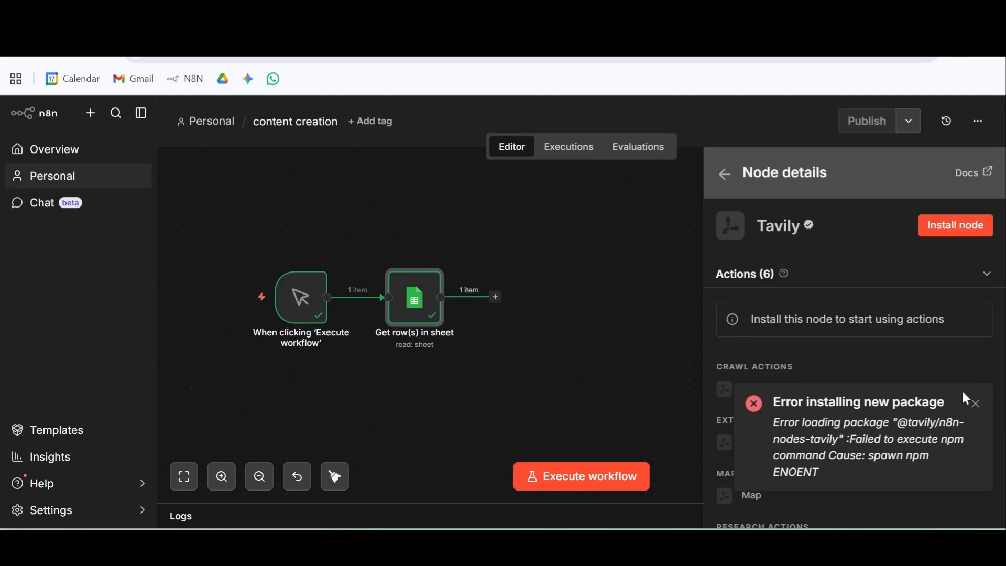
{"action": "left_click", "coordinate": [976, 404]}
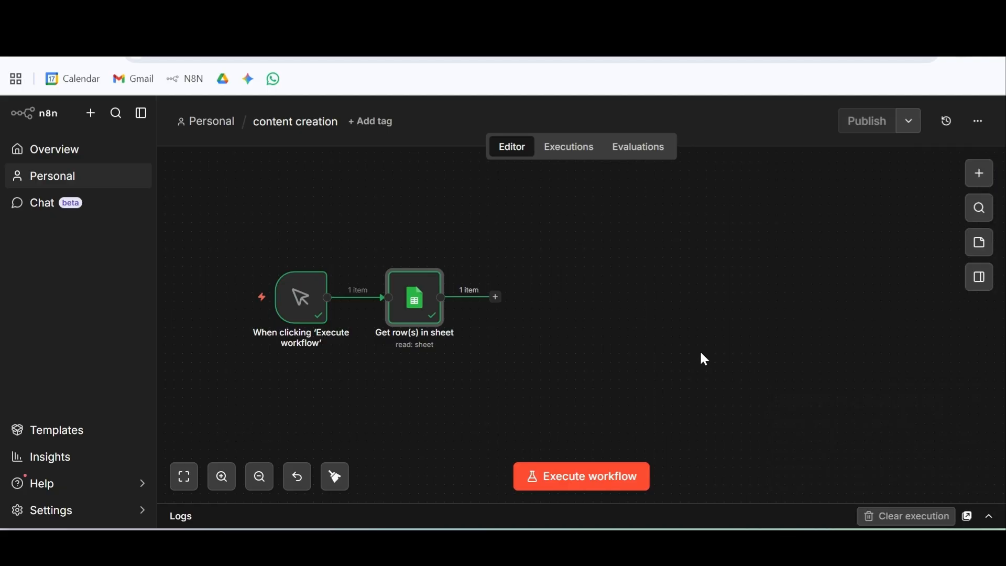
Step: Add an HTTP Request node after Get row(s) in sheet and open its cURL import dialog
{"action": "left_click", "coordinate": [495, 298]}
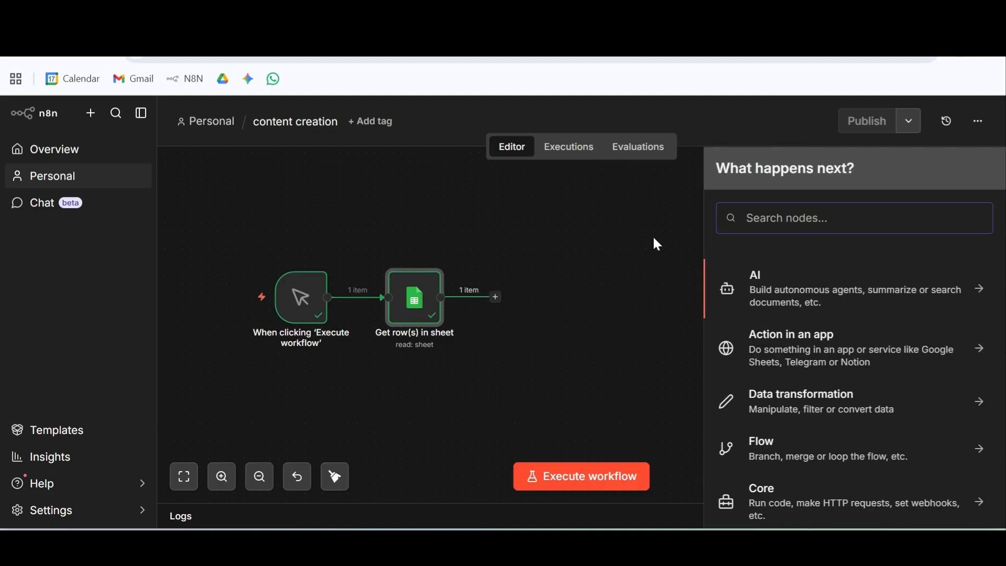
{"action": "type", "text": "htt"}
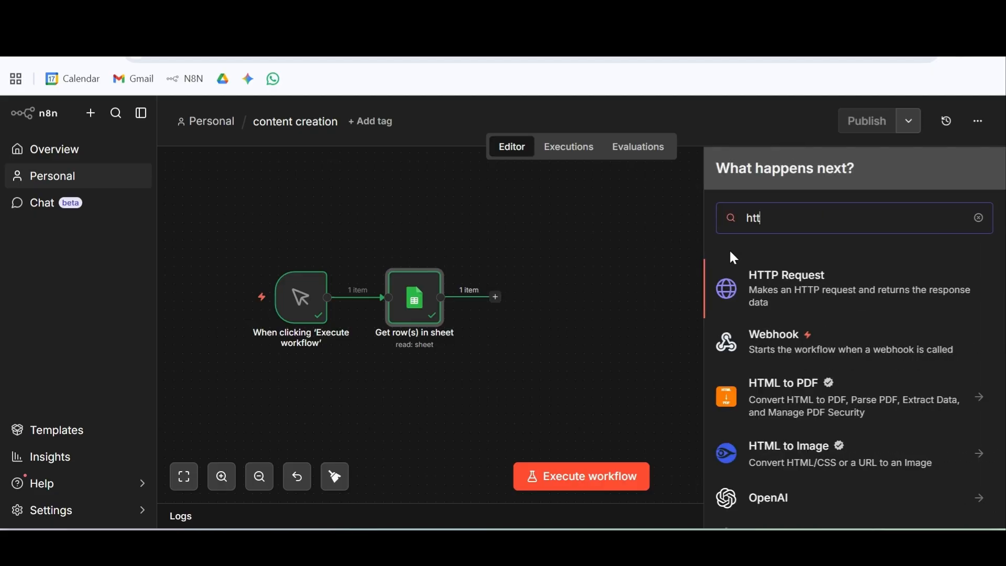
{"action": "left_click", "coordinate": [764, 285]}
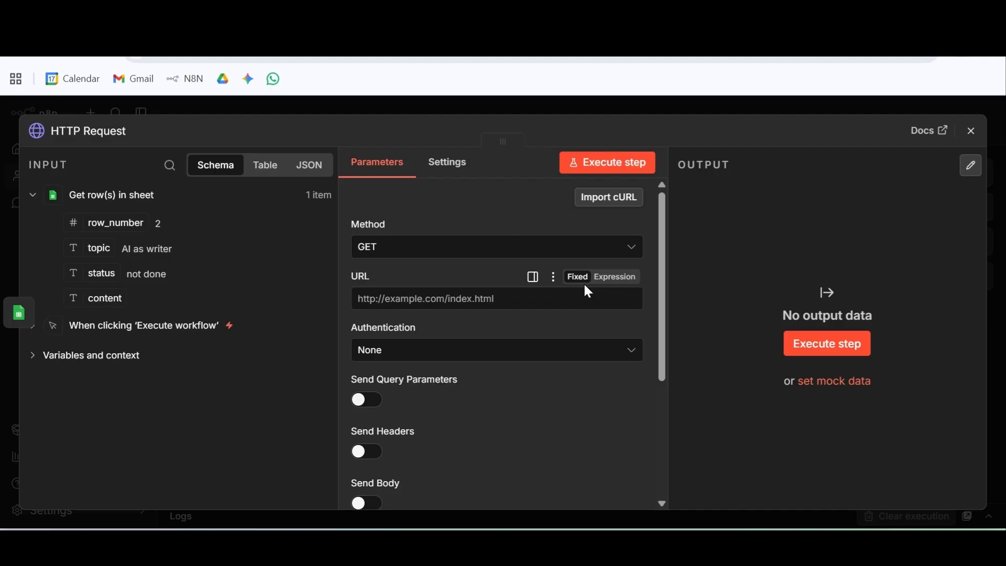
{"action": "left_click", "coordinate": [616, 205]}
Step: Switch to the Tavily dashboard and open its documentation site
{"action": "key", "text": "ctrl+Tab"}
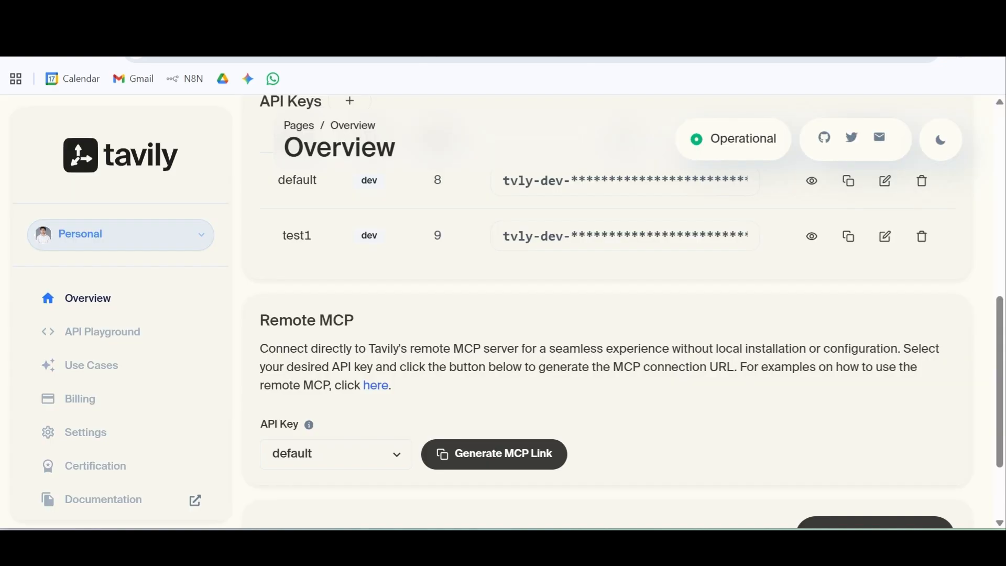
{"action": "key", "text": "ctrl+Tab"}
{"action": "key", "text": "ctrl+shift+Tab"}
{"action": "scroll", "coordinate": [139, 390], "scroll_direction": "down", "scroll_amount": 3}
{"action": "left_click", "coordinate": [99, 422]}
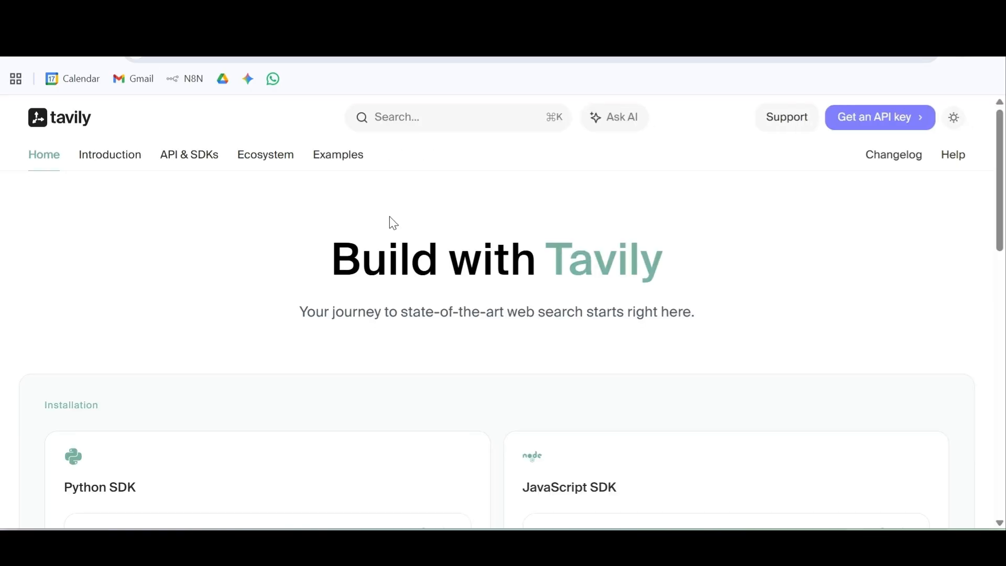
Step: Copy the cURL version of the Search the web example from the Tavily documentation
{"action": "scroll", "coordinate": [398, 228], "scroll_direction": "down", "scroll_amount": 4}
{"action": "scroll", "coordinate": [396, 228], "scroll_direction": "down", "scroll_amount": 4}
{"action": "scroll", "coordinate": [190, 305], "scroll_direction": "up", "scroll_amount": 3}
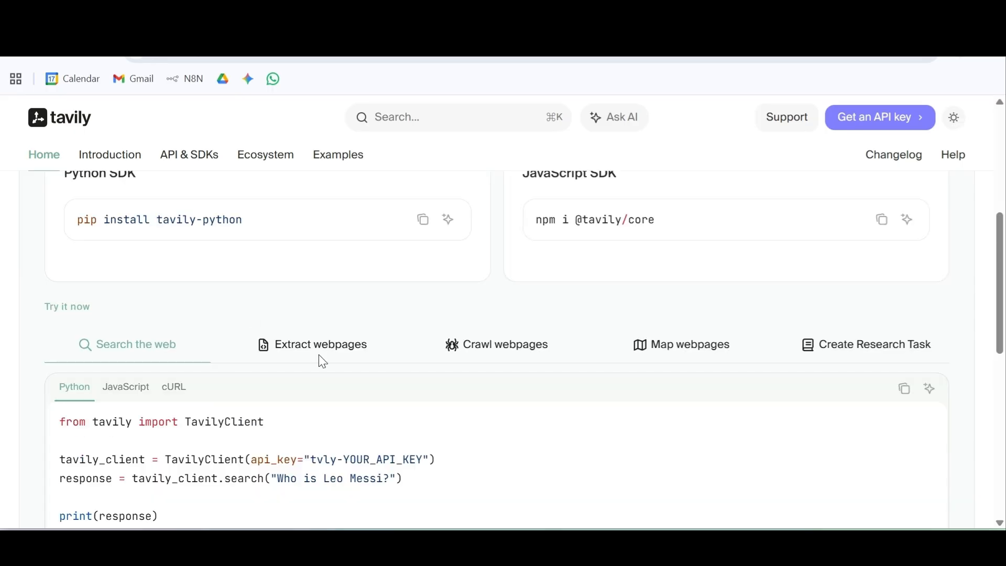
{"action": "scroll", "coordinate": [225, 356], "scroll_direction": "up", "scroll_amount": 2}
{"action": "left_click", "coordinate": [175, 471]}
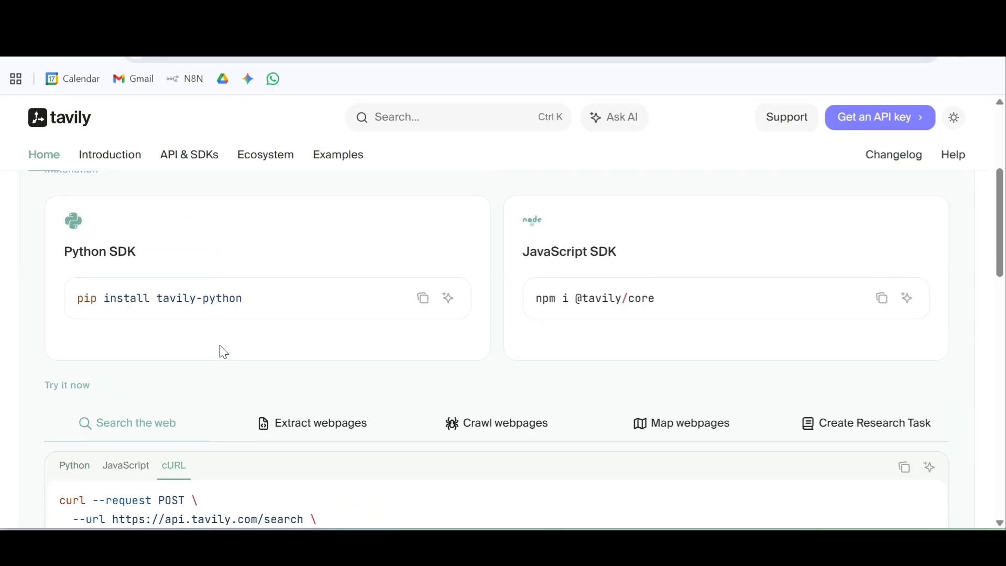
{"action": "scroll", "coordinate": [173, 465], "scroll_direction": "down", "scroll_amount": 2}
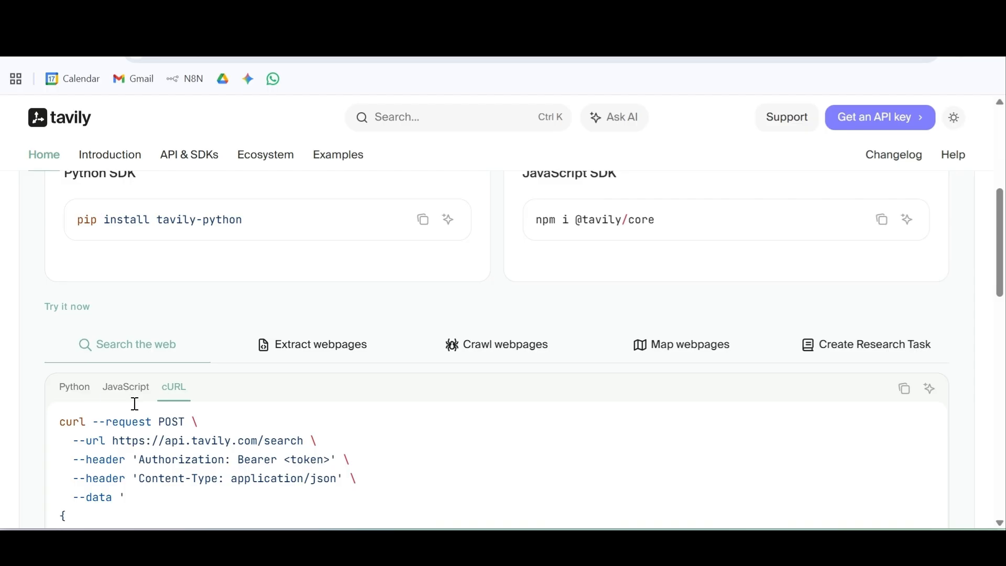
{"action": "scroll", "coordinate": [265, 382], "scroll_direction": "down", "scroll_amount": 3}
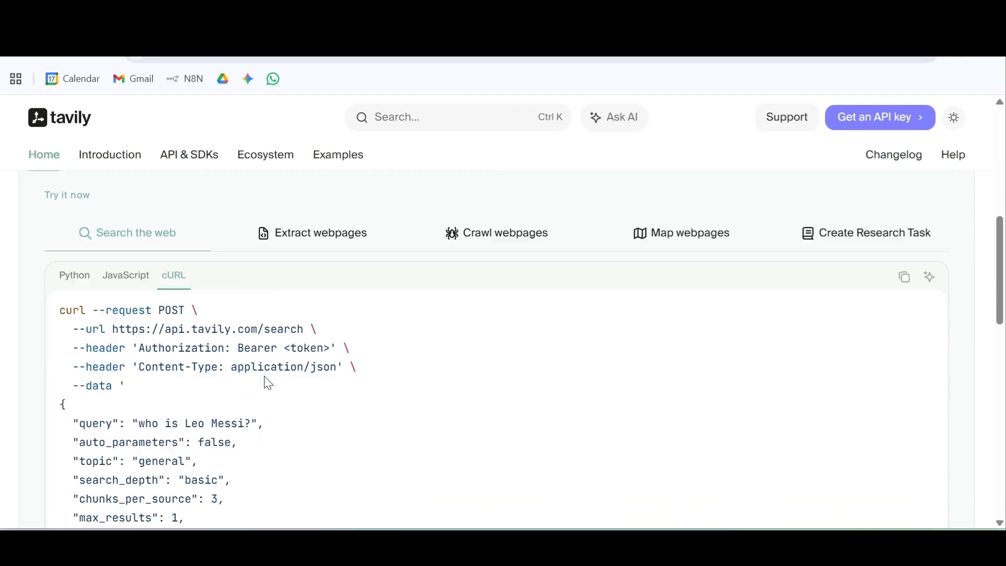
{"action": "left_click", "coordinate": [902, 232]}
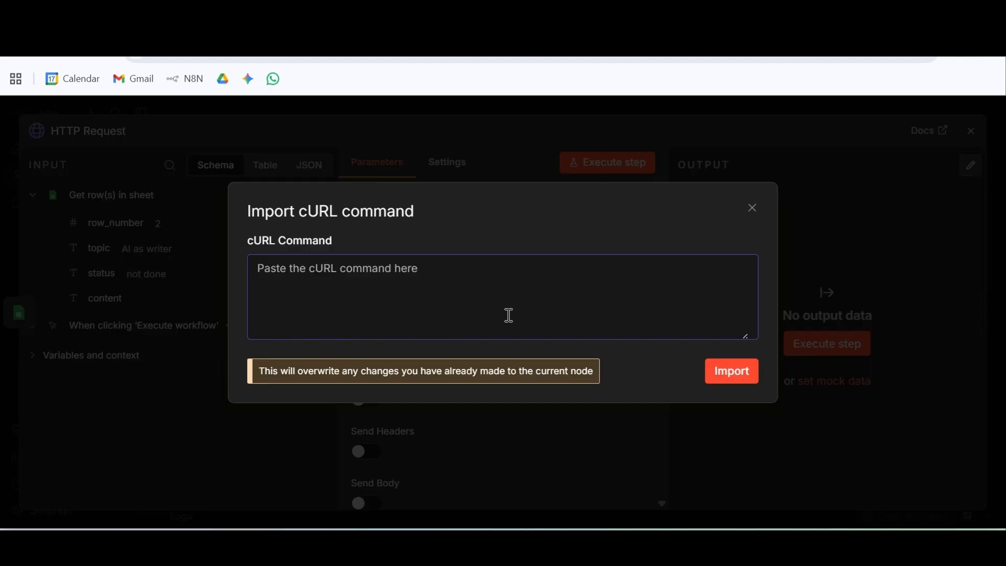
Step: Import the copied cURL command into the HTTP Request node and review its method, URL, headers and JSON body
{"action": "key", "text": "ctrl+v"}
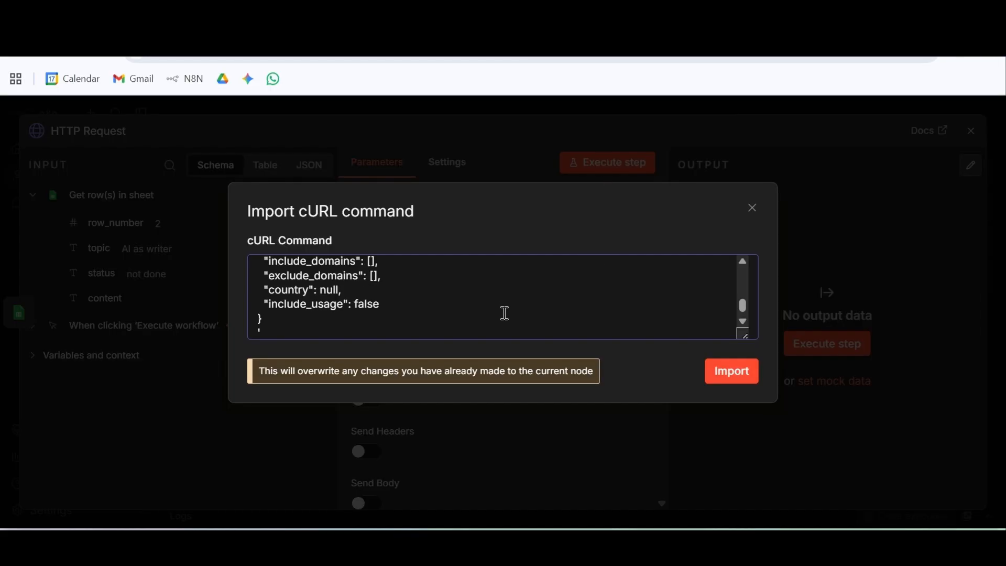
{"action": "left_click", "coordinate": [735, 376]}
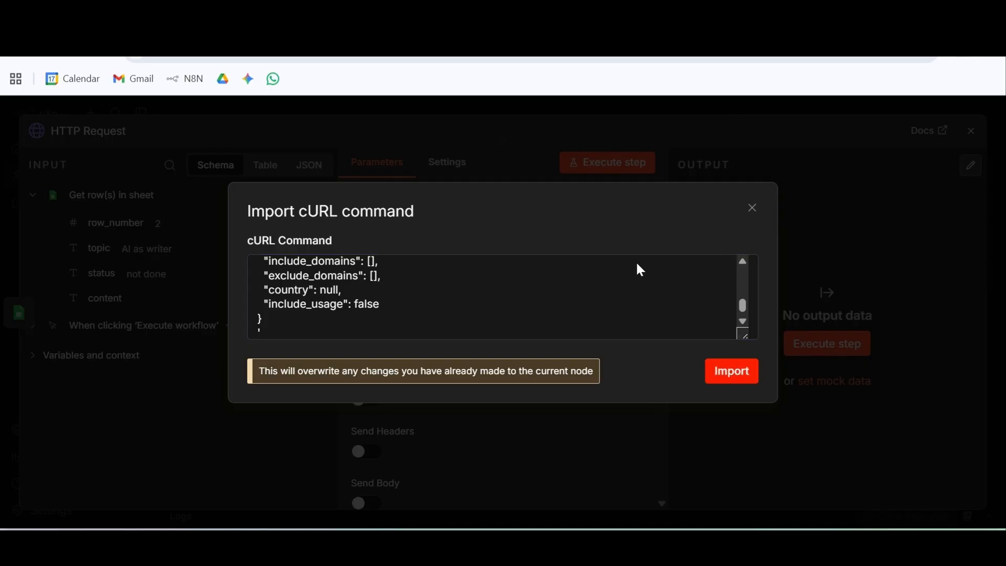
{"action": "scroll", "coordinate": [559, 369], "scroll_direction": "down", "scroll_amount": 6}
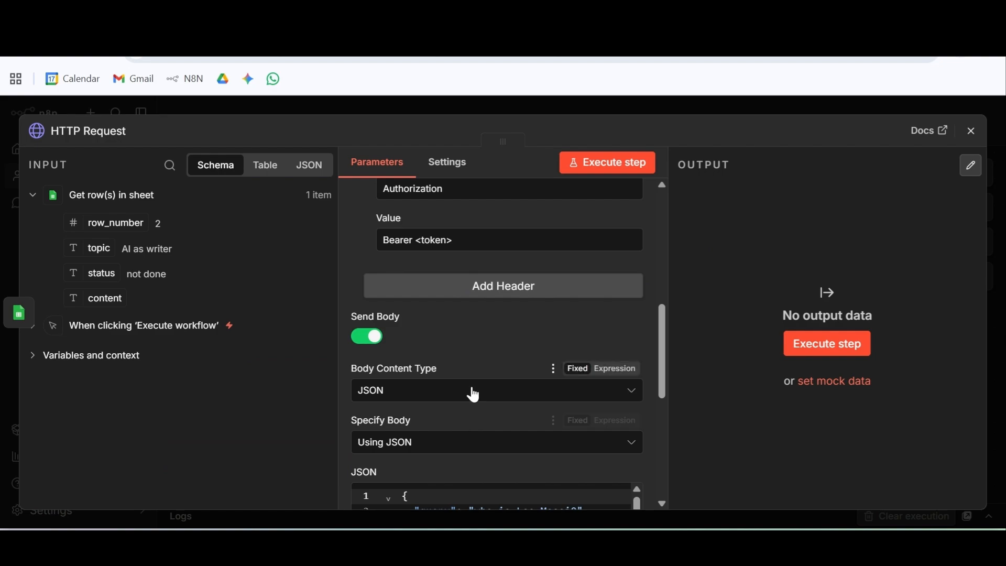
{"action": "scroll", "coordinate": [471, 393], "scroll_direction": "up", "scroll_amount": 6}
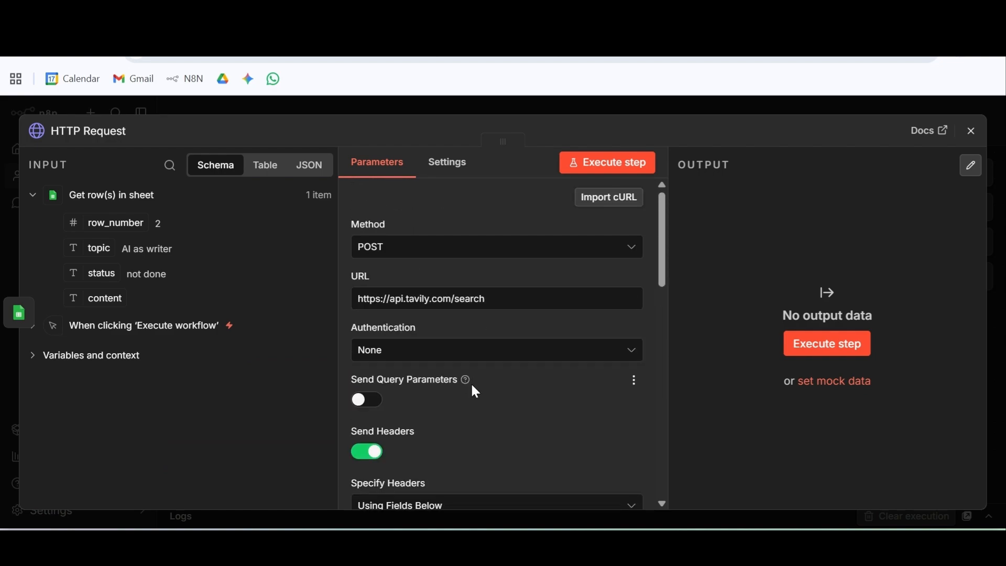
{"action": "scroll", "coordinate": [472, 386], "scroll_direction": "down", "scroll_amount": 5}
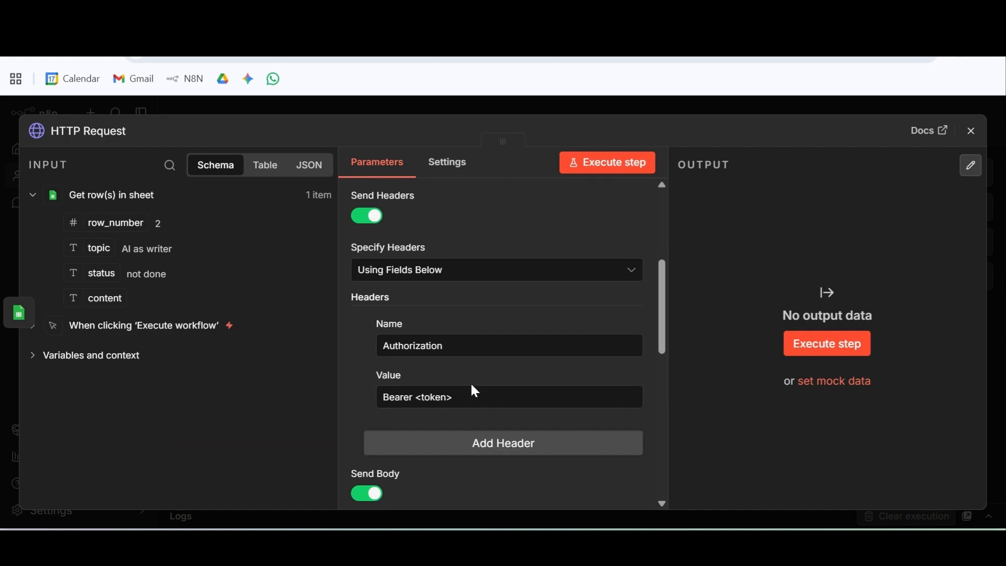
{"action": "scroll", "coordinate": [472, 385], "scroll_direction": "down", "scroll_amount": 4}
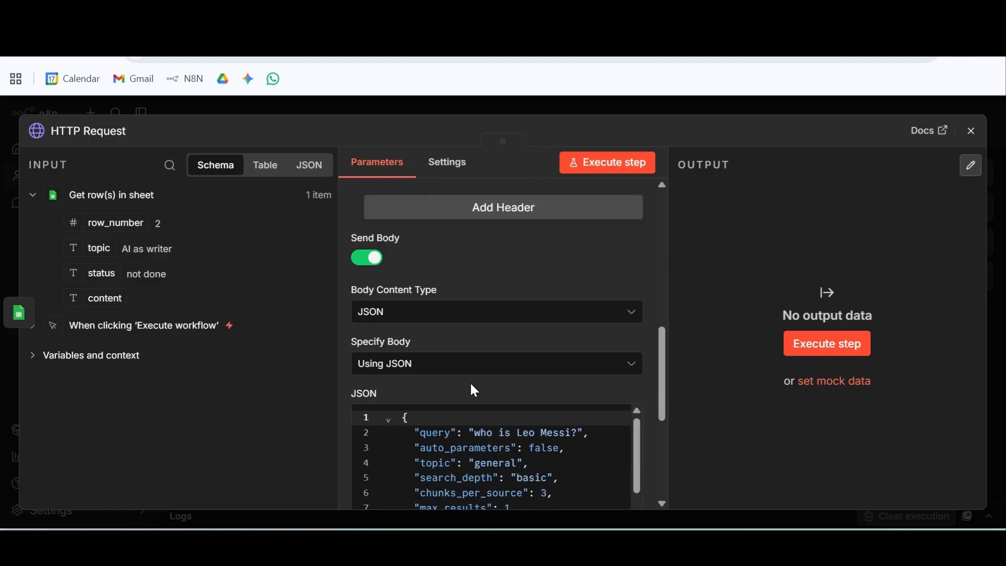
Step: Copy the test1 API key from the Tavily dashboard and substitute it for the <token> placeholder in the node's Authorization header
{"action": "scroll", "coordinate": [471, 385], "scroll_direction": "up", "scroll_amount": 4}
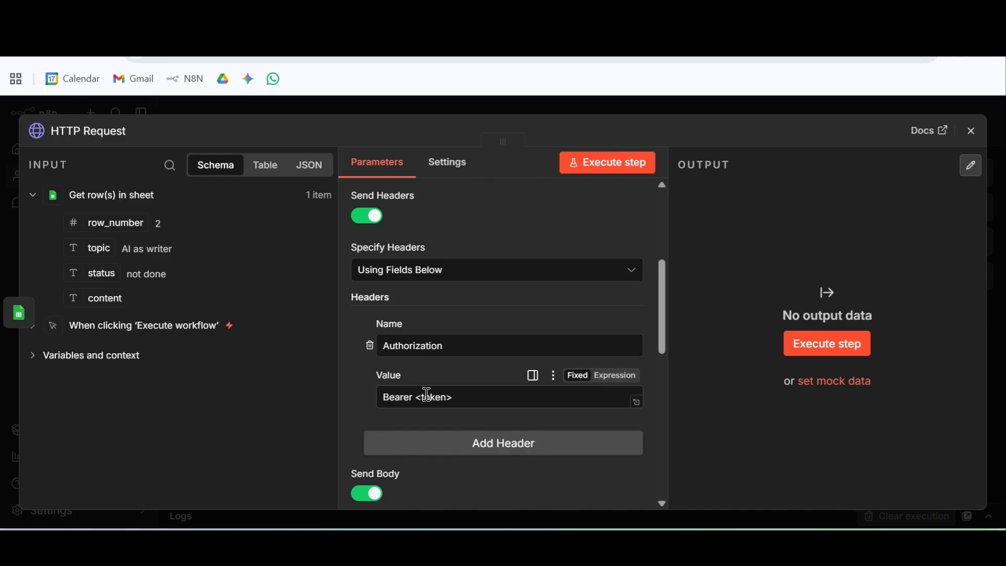
{"action": "left_click", "coordinate": [524, 21]}
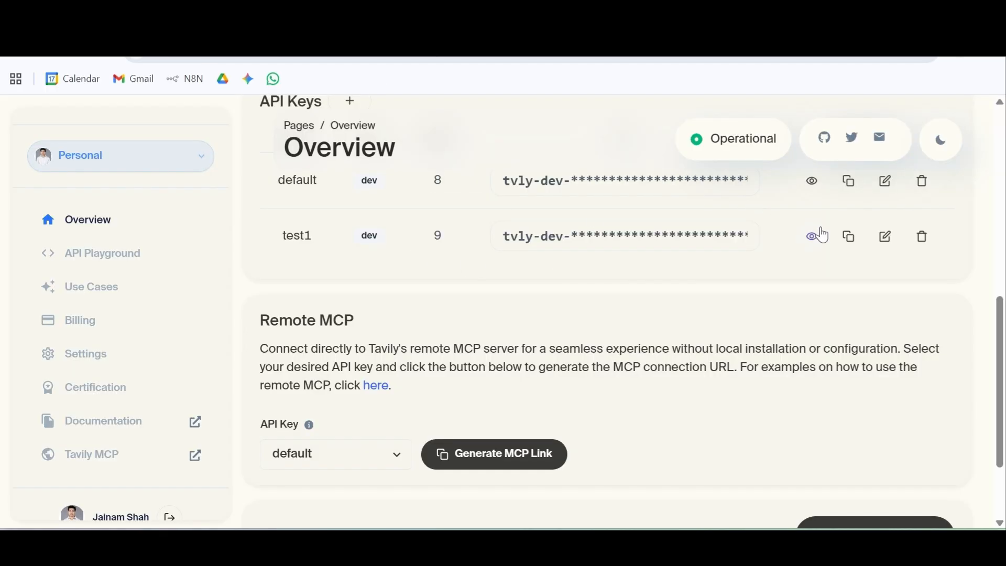
{"action": "left_click", "coordinate": [849, 236]}
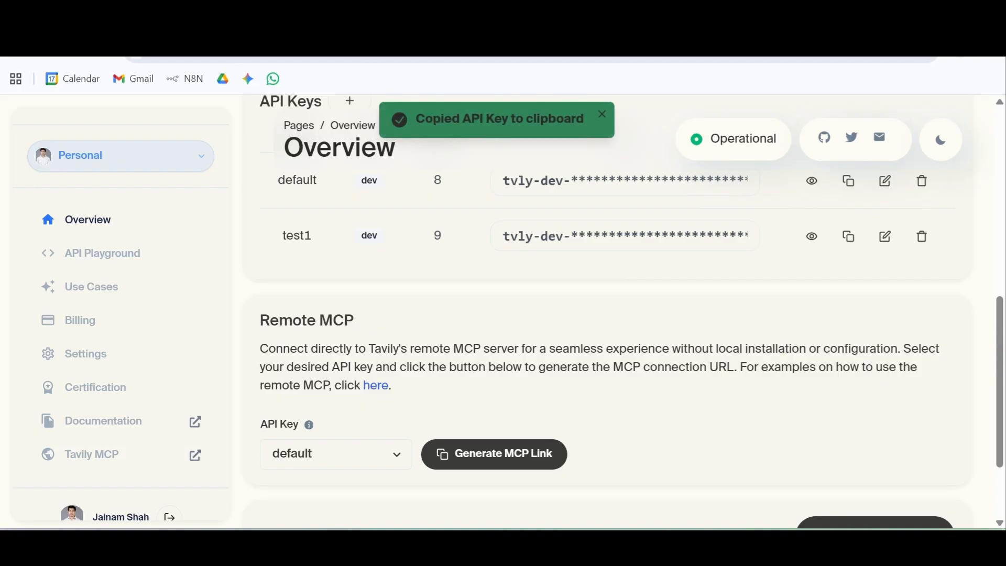
{"action": "left_click", "coordinate": [252, 21]}
{"action": "left_click", "coordinate": [461, 394]}
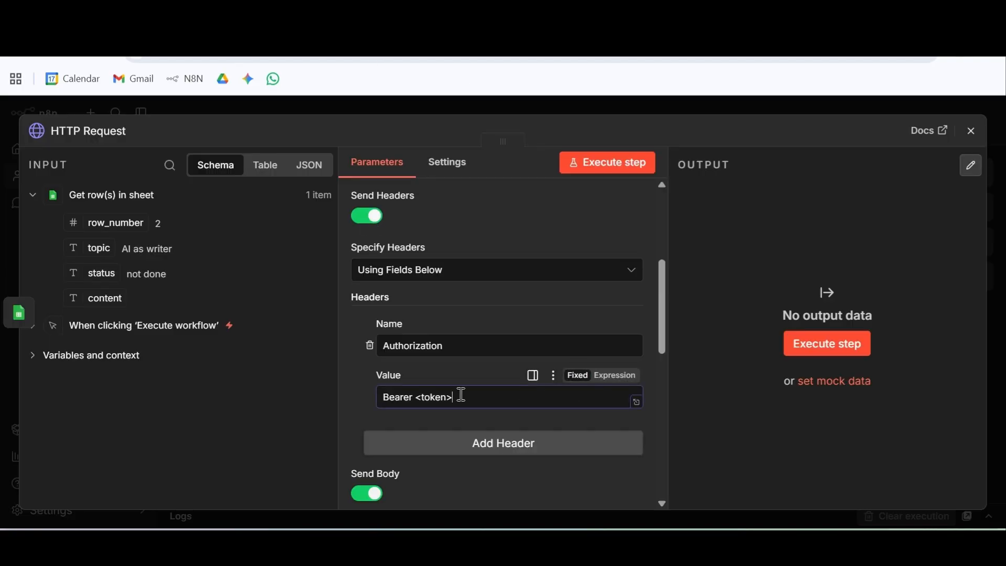
{"action": "left_click_drag", "start_coordinate": [461, 395], "coordinate": [415, 405]}
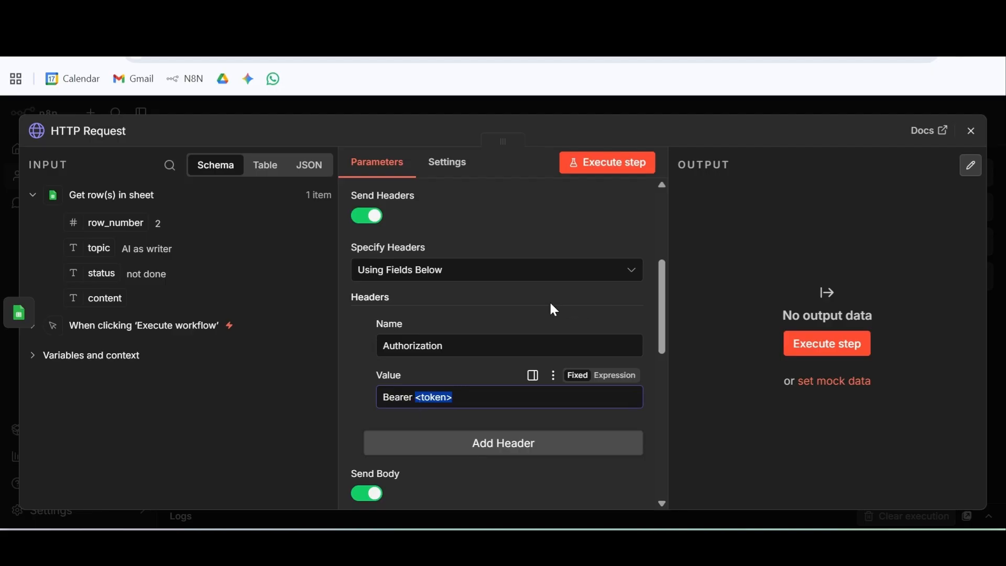
{"action": "key", "text": "ctrl+v"}
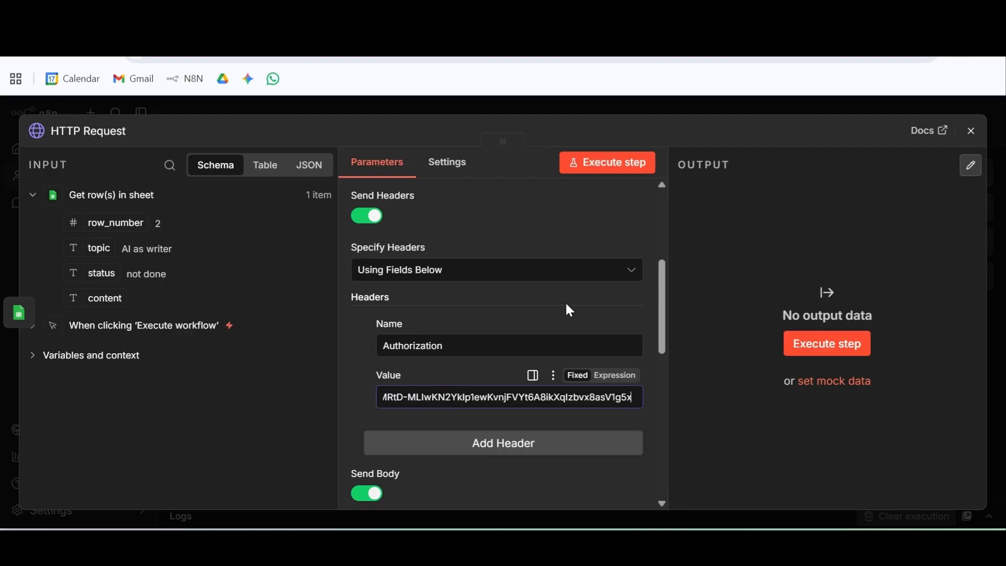
{"action": "scroll", "coordinate": [360, 386], "scroll_direction": "down", "scroll_amount": 8}
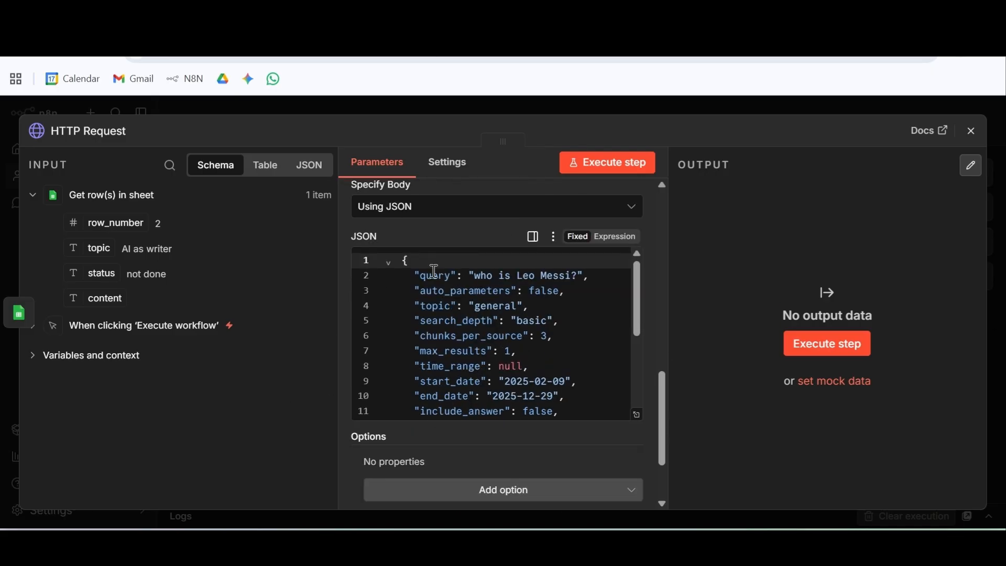
Step: Examine the HTTP Request node's full JSON body, including the query, max_results, start_date, end_date and include options
{"action": "left_click", "coordinate": [637, 417]}
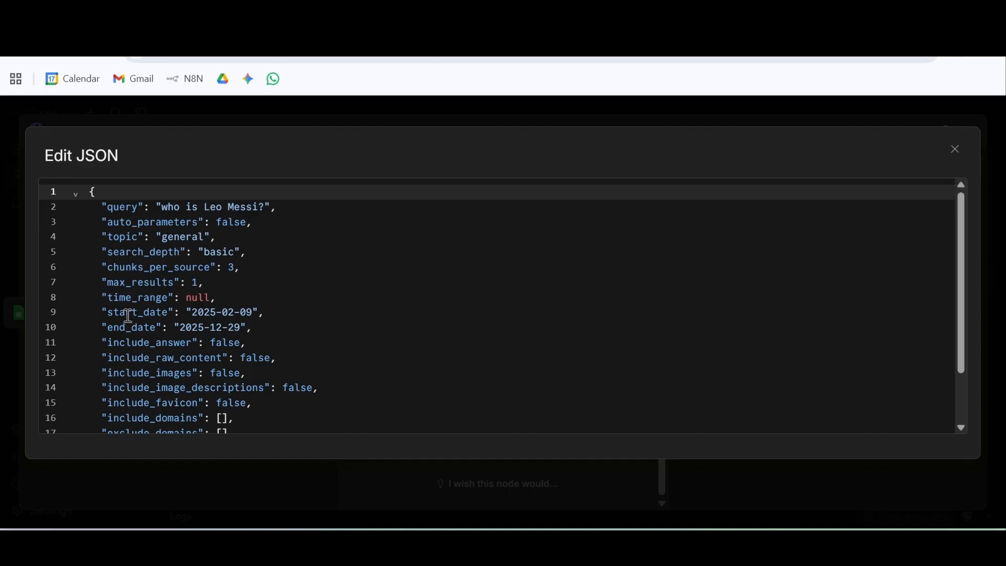
{"action": "left_click_drag", "start_coordinate": [113, 312], "coordinate": [157, 326]}
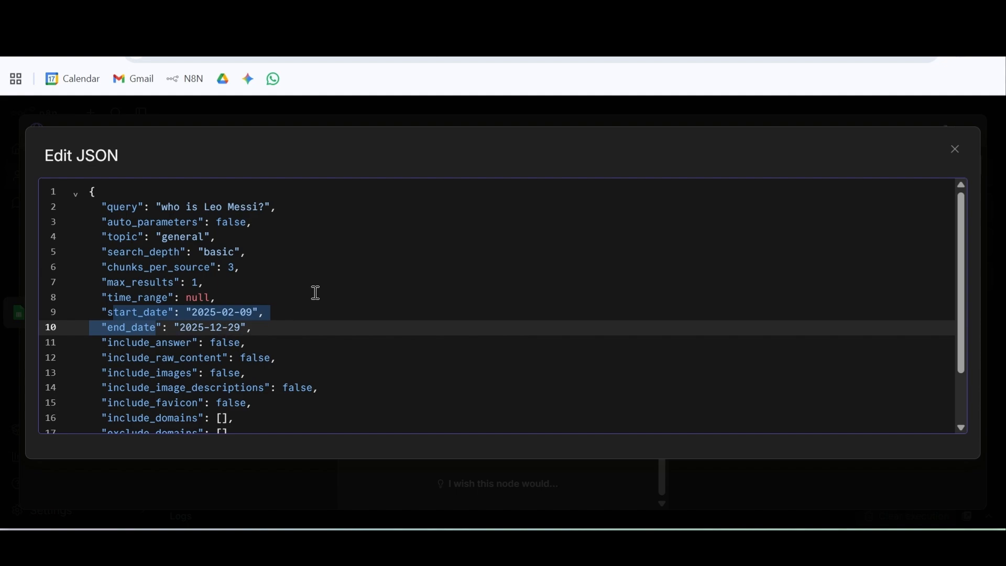
{"action": "double_click", "coordinate": [121, 281]}
{"action": "double_click", "coordinate": [203, 283]}
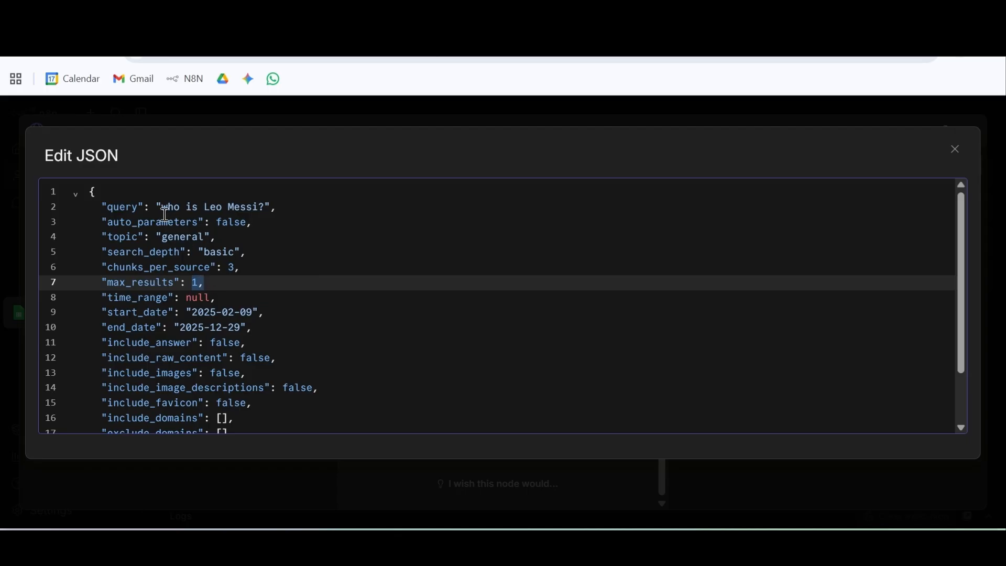
{"action": "left_click_drag", "start_coordinate": [89, 207], "coordinate": [219, 209]}
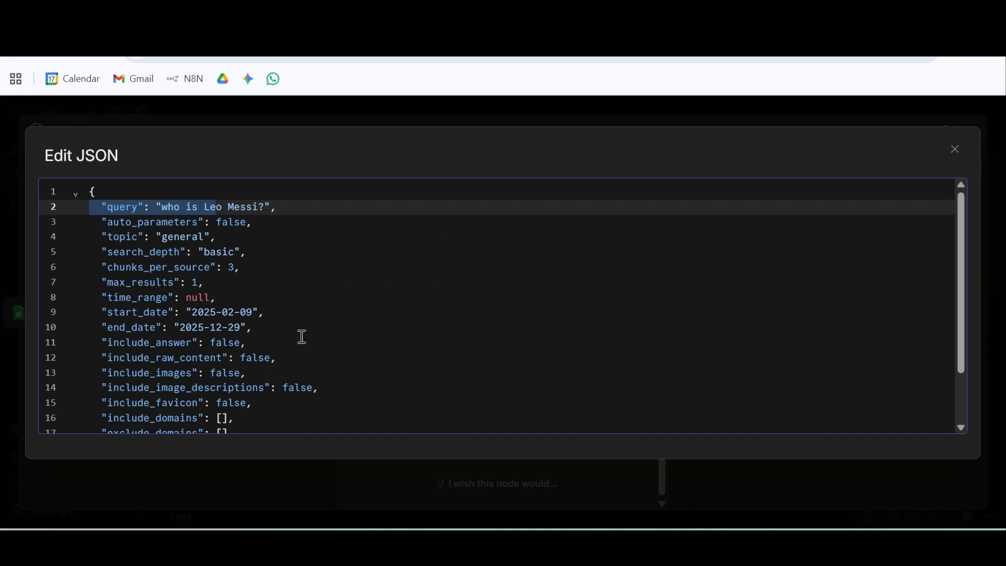
{"action": "scroll", "coordinate": [235, 318], "scroll_direction": "down", "scroll_amount": 2}
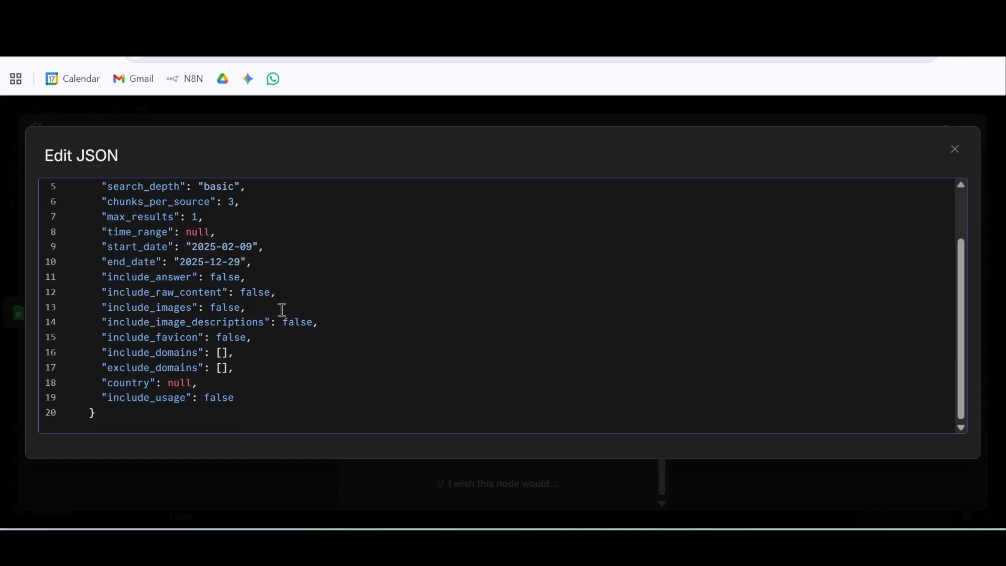
{"action": "scroll", "coordinate": [282, 310], "scroll_direction": "up", "scroll_amount": 2}
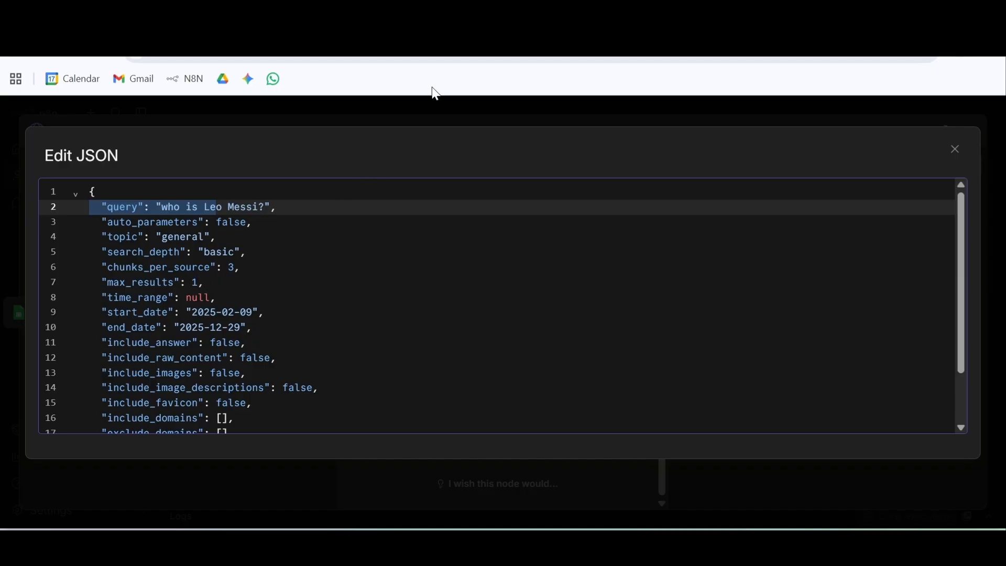
{"action": "scroll", "coordinate": [228, 254], "scroll_direction": "down", "scroll_amount": 2}
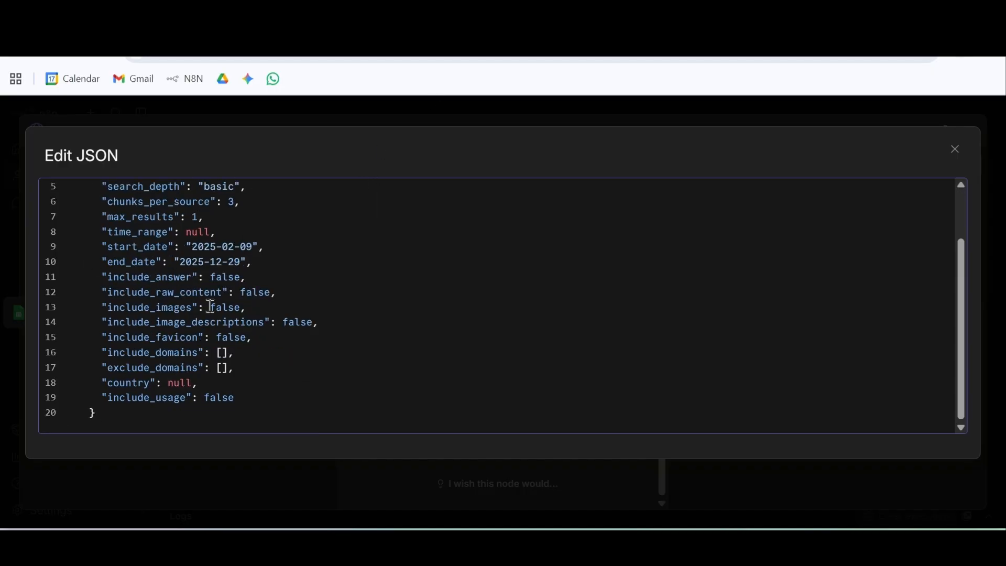
{"action": "scroll", "coordinate": [241, 312], "scroll_direction": "up", "scroll_amount": 2}
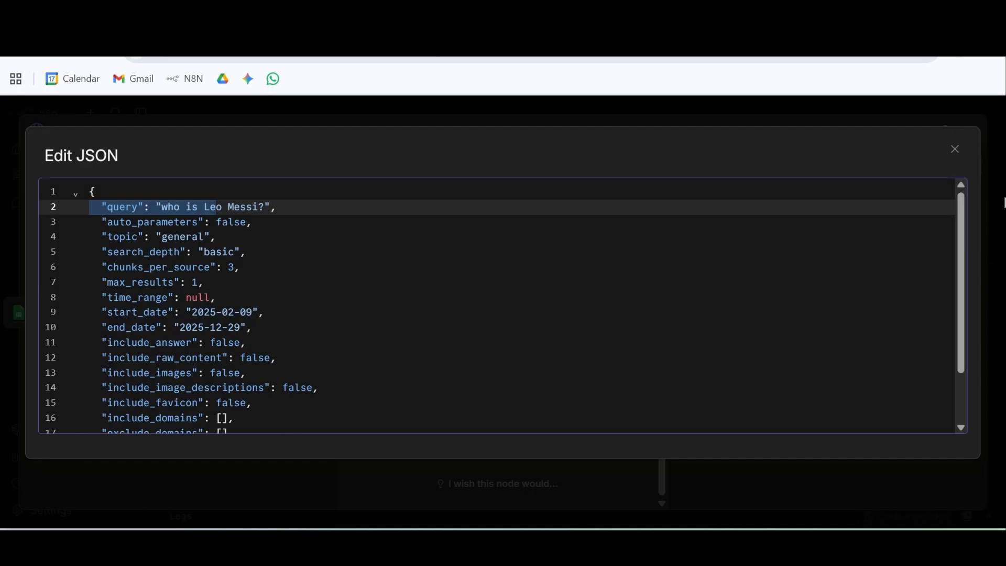
{"action": "left_click", "coordinate": [958, 150]}
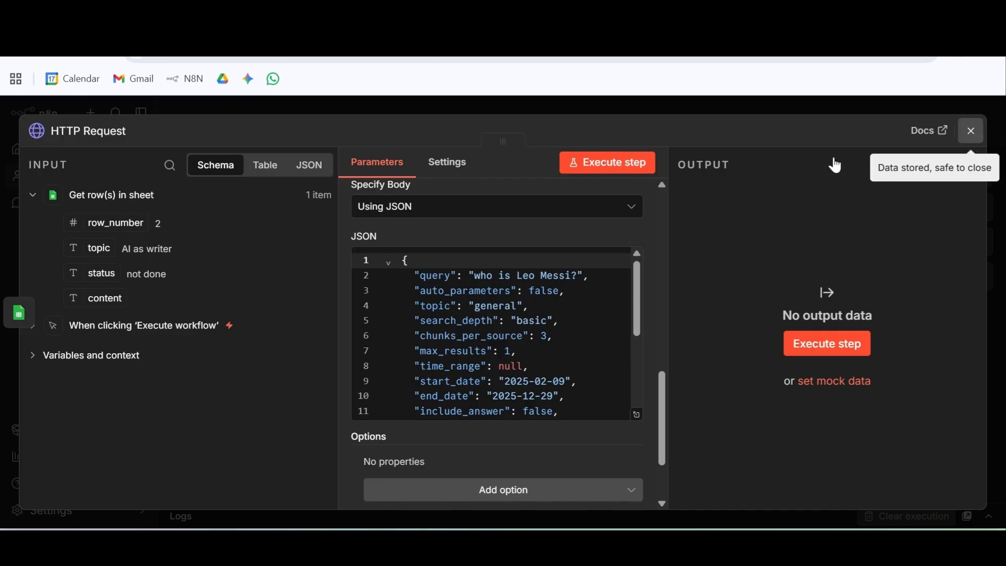
Step: Execute the HTTP Request node on its own from the workflow canvas and open its output
{"action": "key", "text": "Escape"}
{"action": "scroll", "coordinate": [676, 253], "scroll_direction": "down", "scroll_amount": 1}
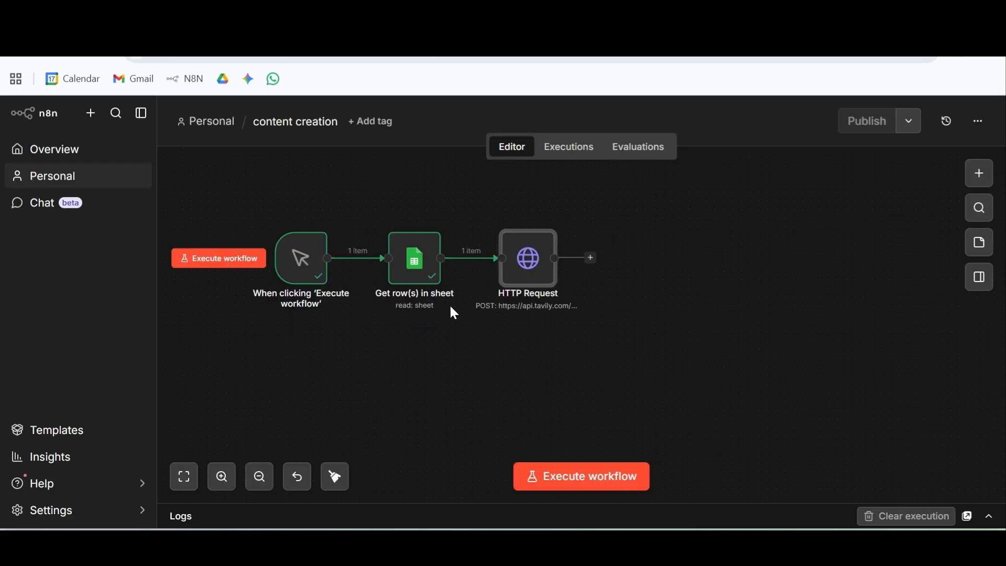
{"action": "mouse_move", "coordinate": [532, 271]}
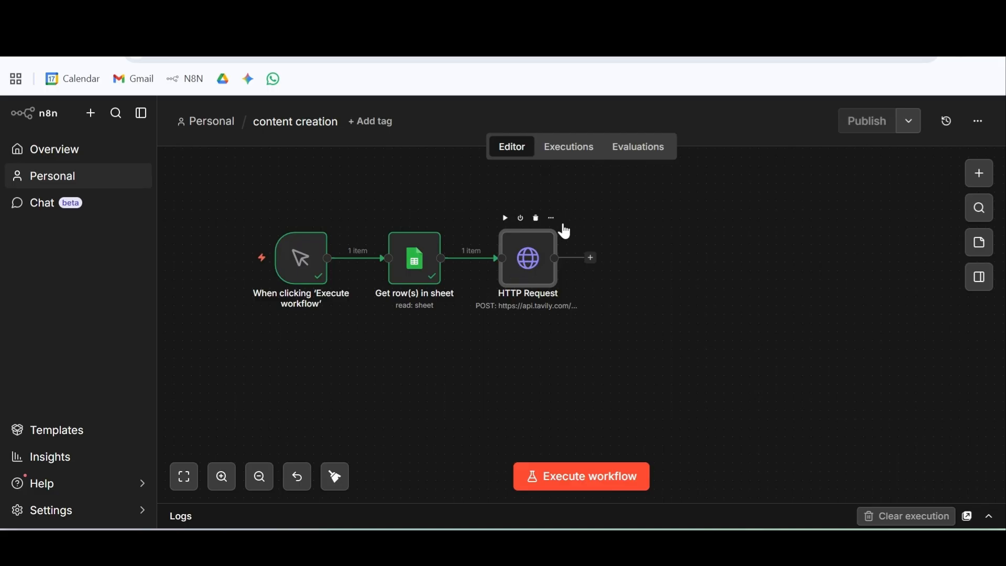
{"action": "double_click", "coordinate": [540, 268]}
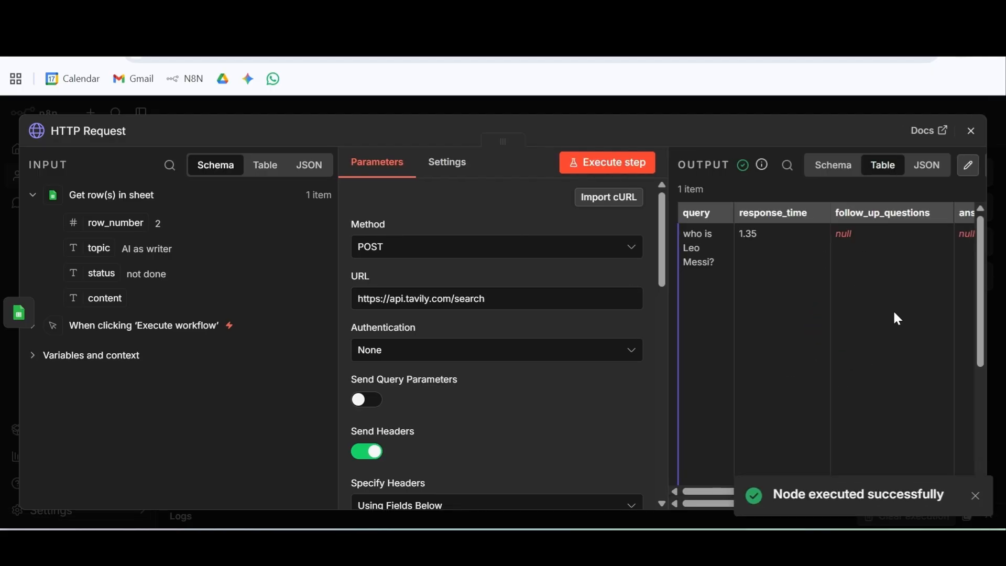
{"action": "left_click", "coordinate": [975, 495]}
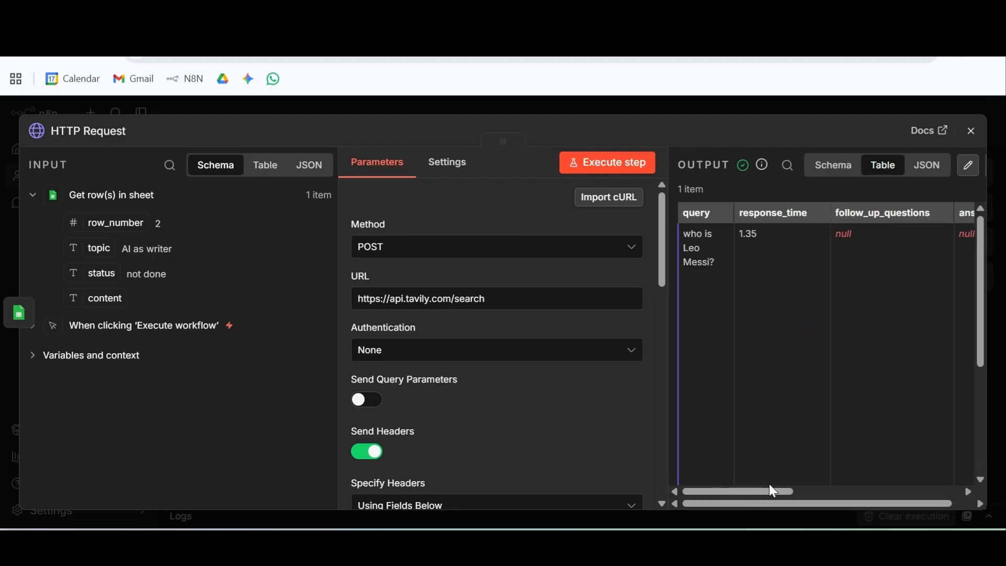
Step: Examine the url, title, content and score in the results column of the HTTP Request output
{"action": "left_click_drag", "start_coordinate": [773, 491], "coordinate": [887, 491]}
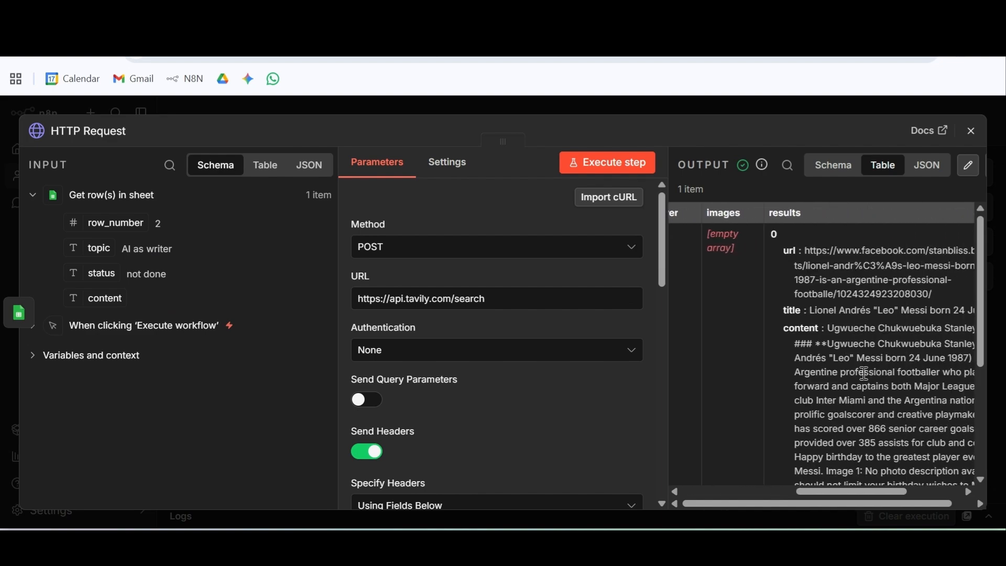
{"action": "scroll", "coordinate": [864, 373], "scroll_direction": "down", "scroll_amount": 3}
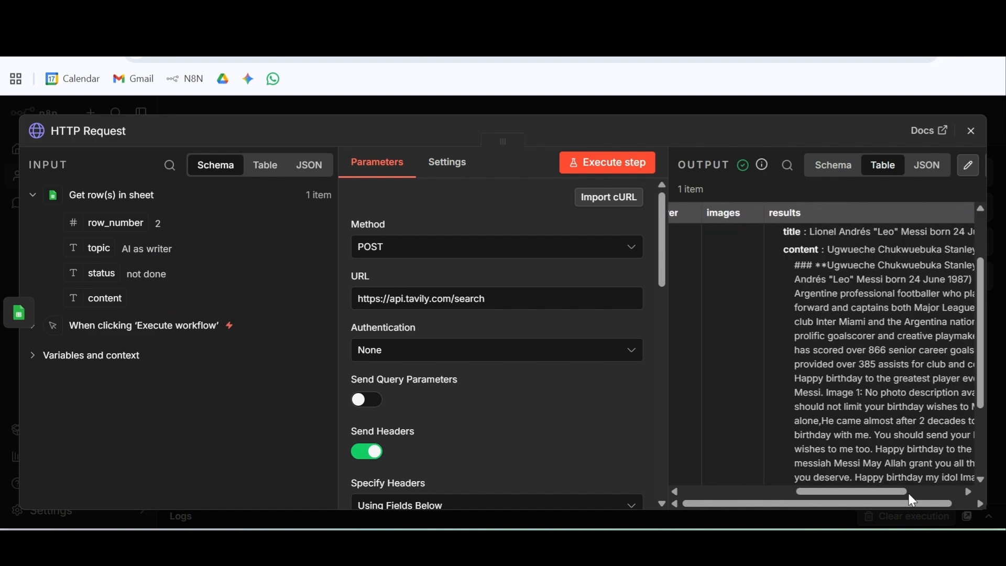
{"action": "left_click_drag", "start_coordinate": [897, 491], "coordinate": [922, 491]}
{"action": "scroll", "coordinate": [834, 326], "scroll_direction": "down", "scroll_amount": 3}
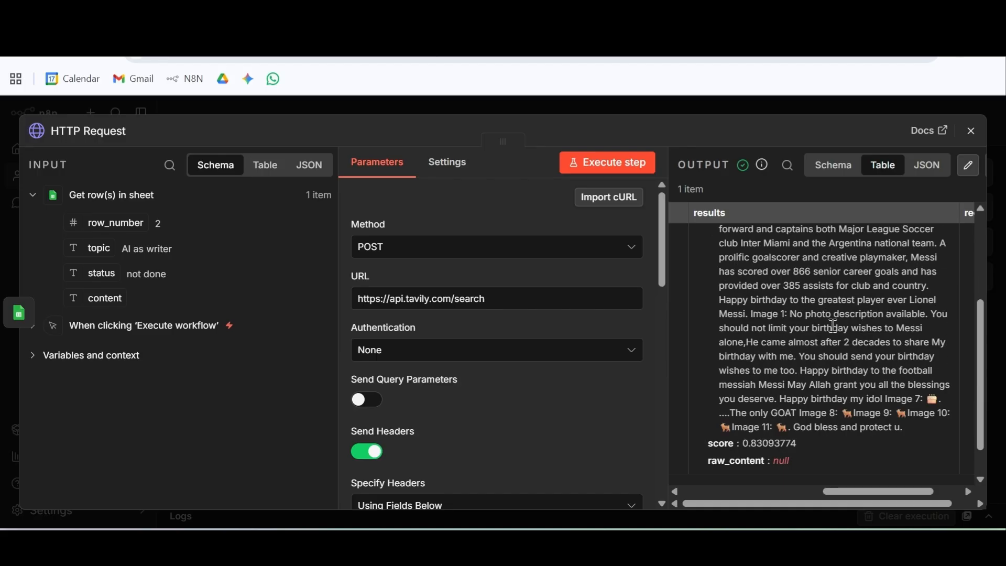
{"action": "scroll", "coordinate": [833, 326], "scroll_direction": "up", "scroll_amount": 6}
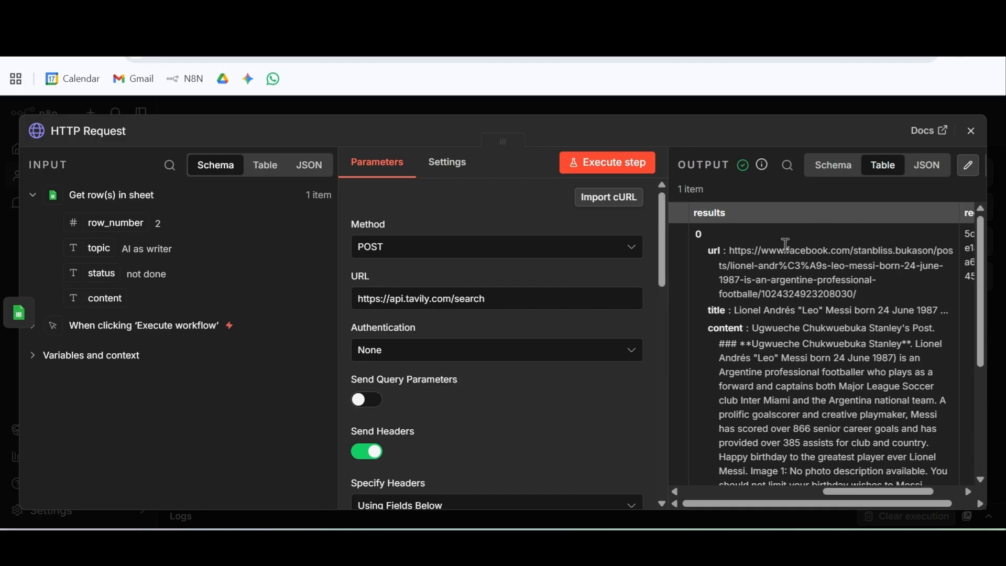
{"action": "left_click_drag", "start_coordinate": [870, 294], "coordinate": [738, 248]}
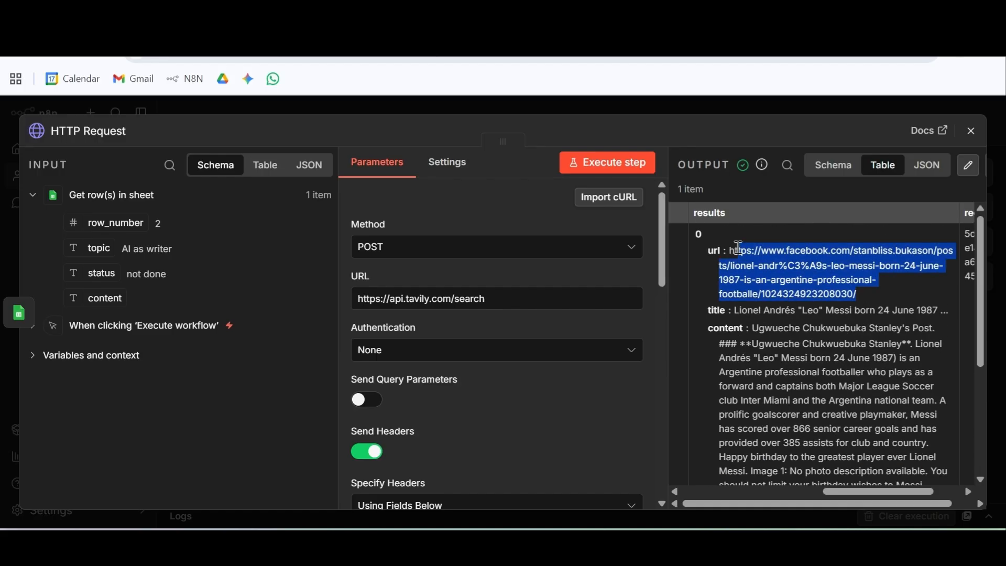
{"action": "scroll", "coordinate": [800, 332], "scroll_direction": "down", "scroll_amount": 7}
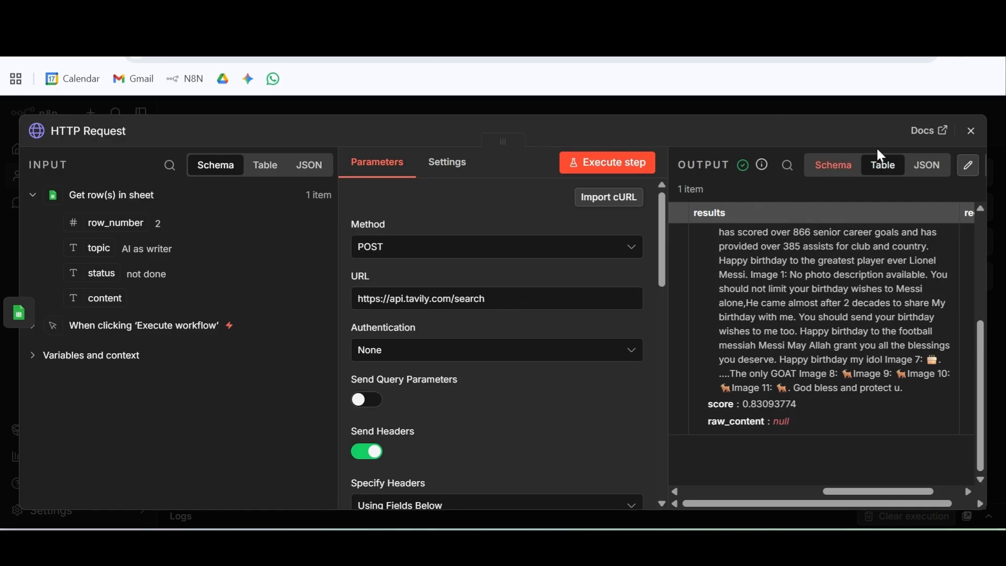
{"action": "left_click", "coordinate": [970, 132]}
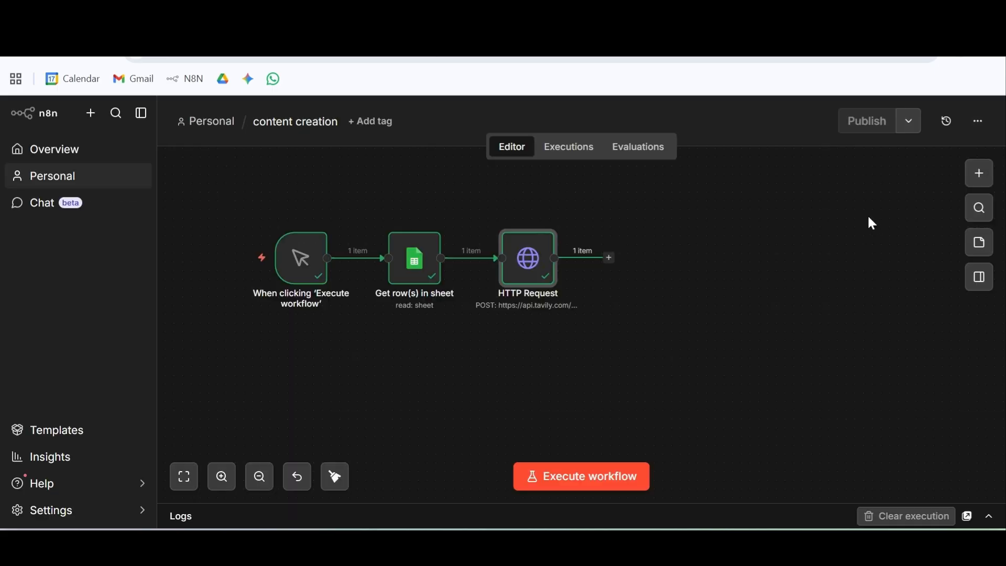
{"action": "left_click", "coordinate": [609, 258]}
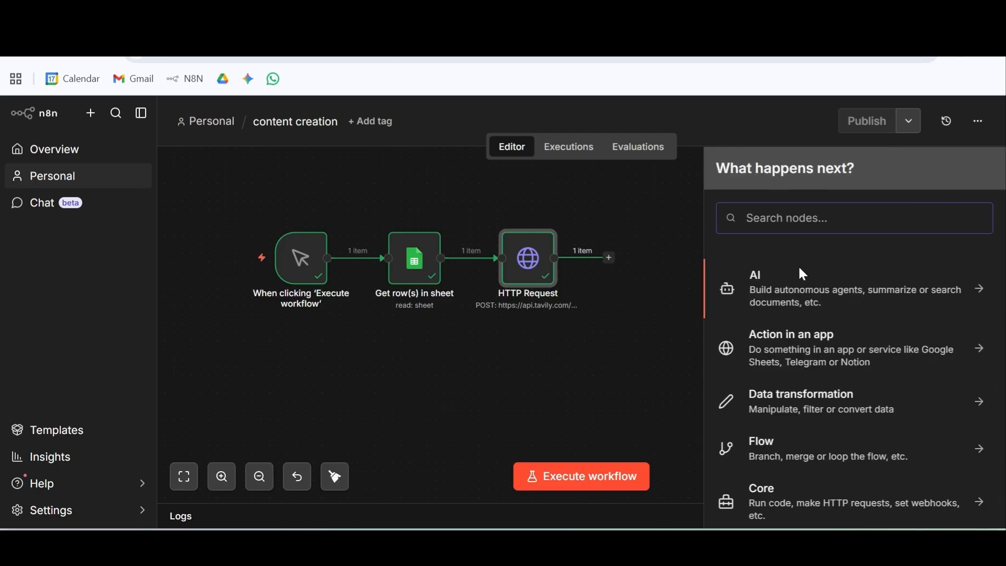
{"action": "type", "text": "ai"}
{"action": "left_click", "coordinate": [773, 277]}
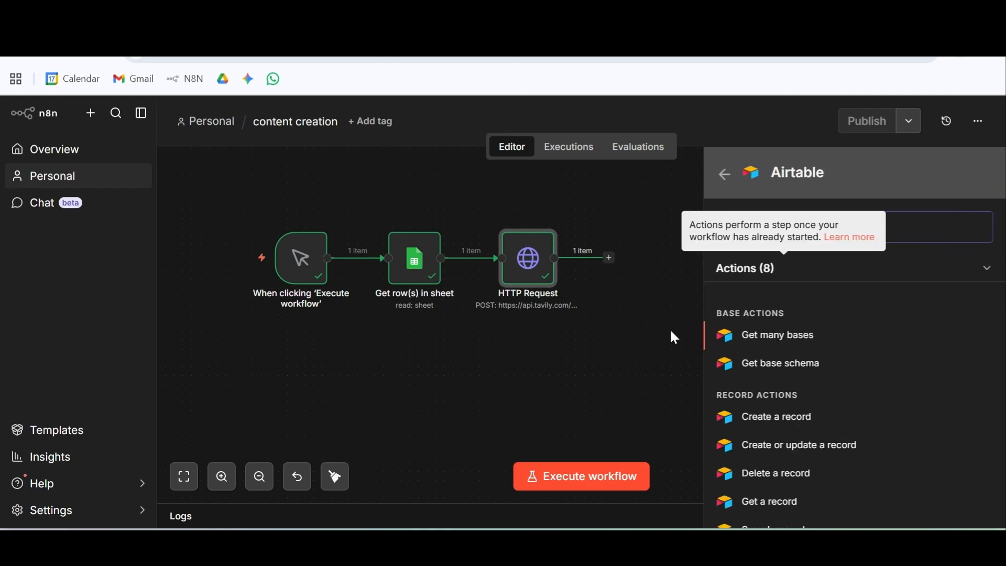
{"action": "left_click", "coordinate": [658, 337]}
Step: Add an AI Agent node beside the HTTP Request node and connect the HTTP Request output to it
{"action": "left_click", "coordinate": [977, 184]}
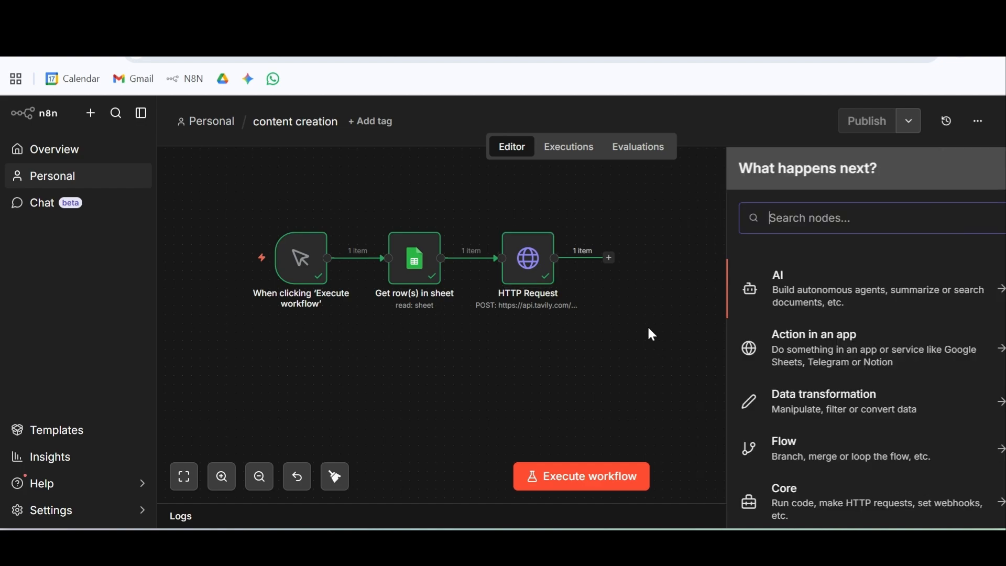
{"action": "key", "text": "Return"}
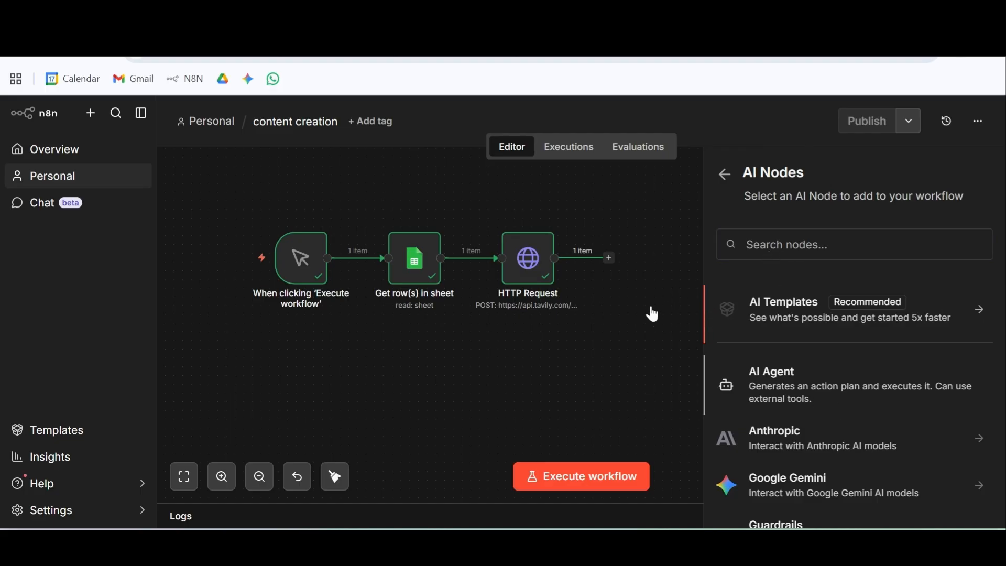
{"action": "left_click", "coordinate": [786, 382]}
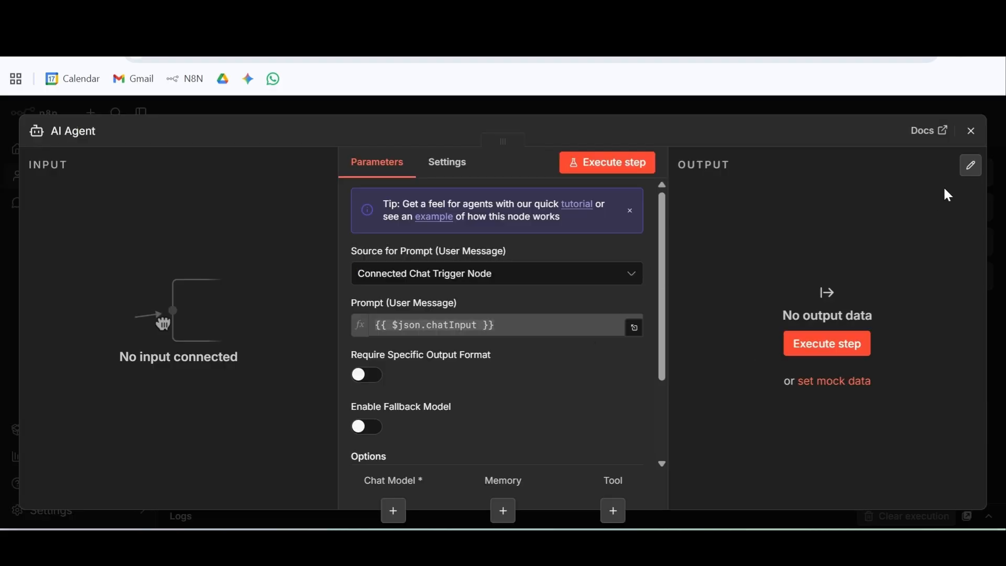
{"action": "left_click", "coordinate": [971, 131]}
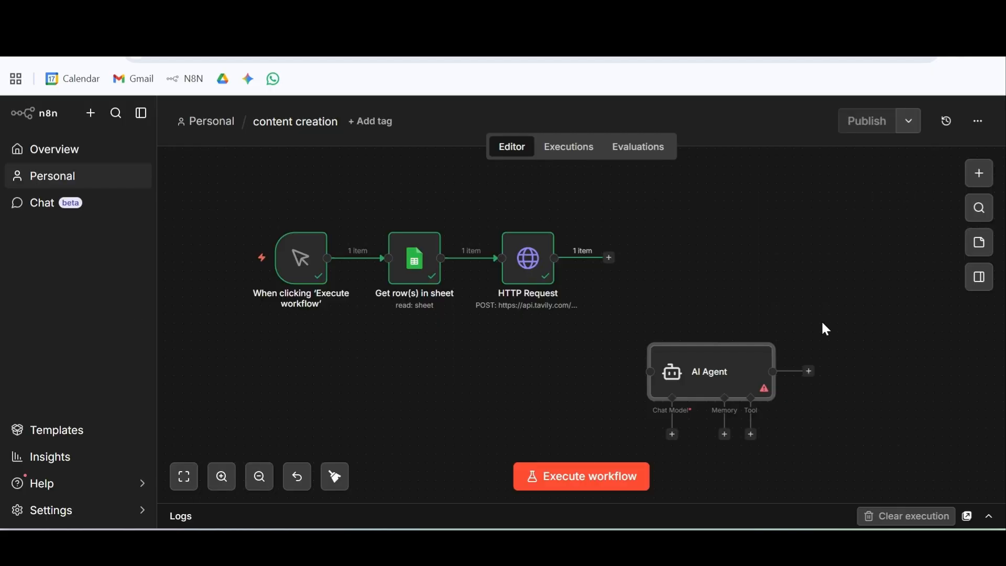
{"action": "left_click_drag", "start_coordinate": [697, 372], "coordinate": [688, 250]}
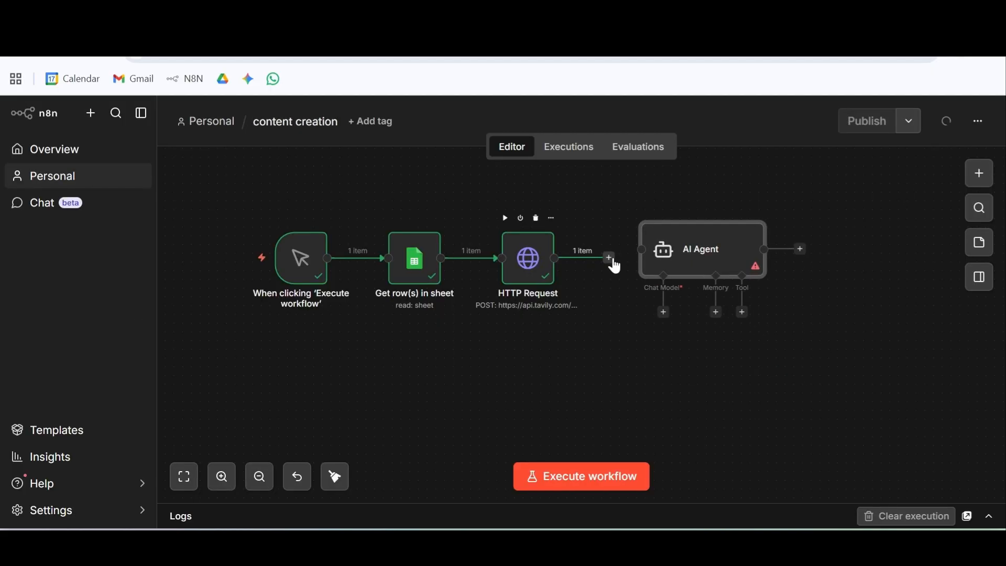
{"action": "left_click_drag", "start_coordinate": [613, 262], "coordinate": [641, 251]}
{"action": "mouse_move", "coordinate": [714, 263]}
{"action": "left_mouse_down"}
{"action": "mouse_move", "coordinate": [698, 254]}
{"action": "mouse_move", "coordinate": [700, 266]}
{"action": "left_mouse_up"}
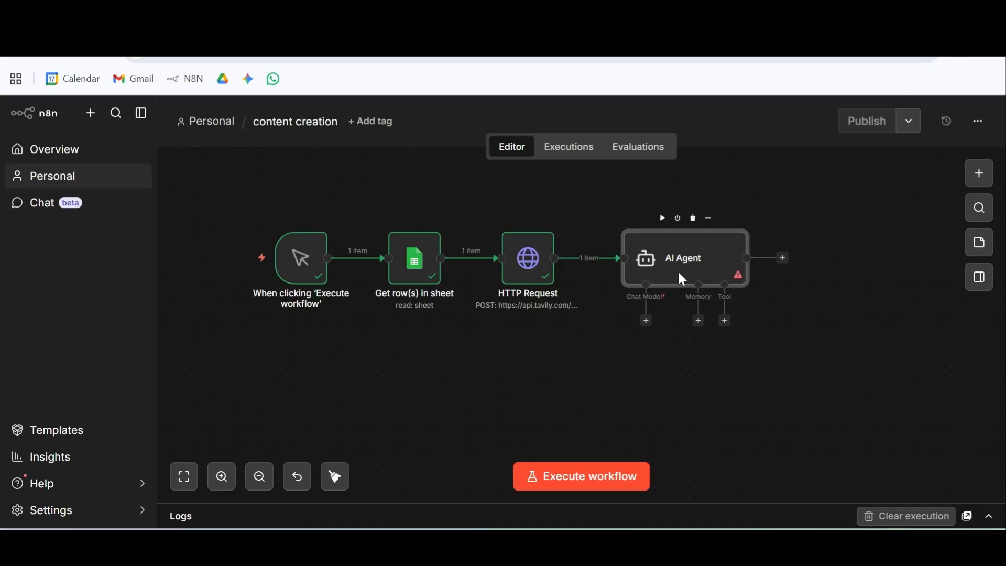
Step: Set the AI Agent's prompt source to Define below and its prompt to "Content- {{ $json.results[0].content }}" using the search result's content field
{"action": "double_click", "coordinate": [678, 271]}
{"action": "left_click", "coordinate": [595, 276]}
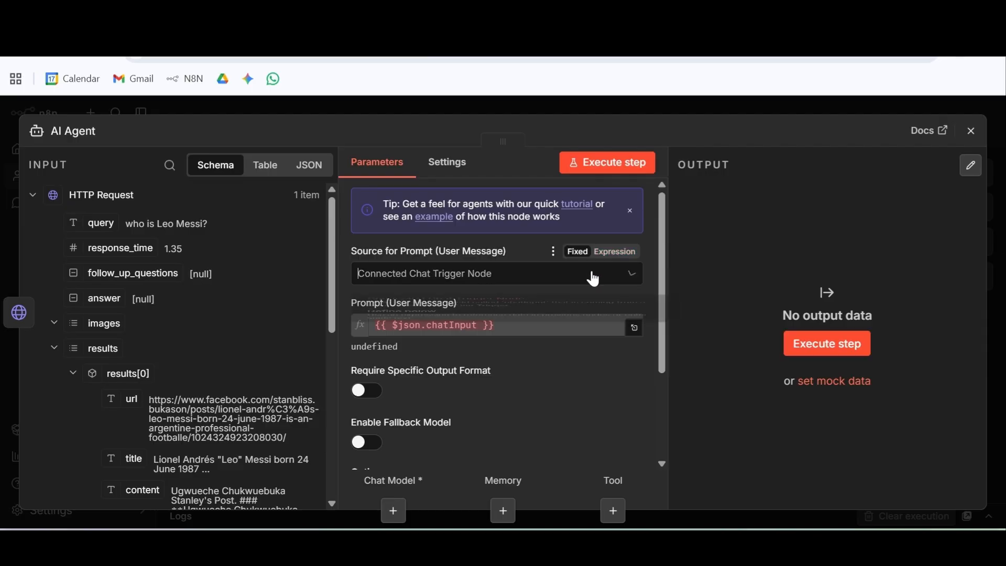
{"action": "left_click", "coordinate": [508, 371]}
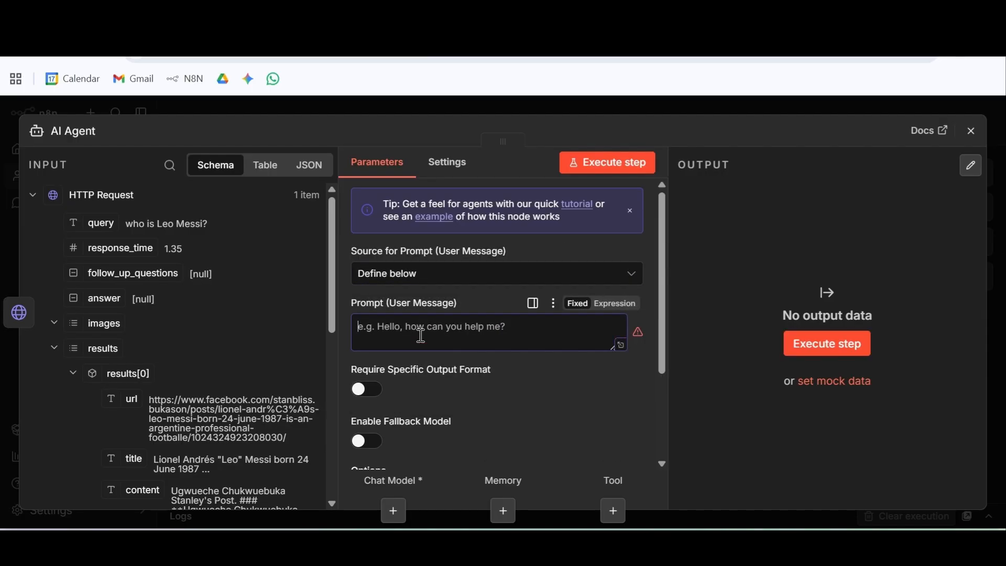
{"action": "type", "text": "Content-"}
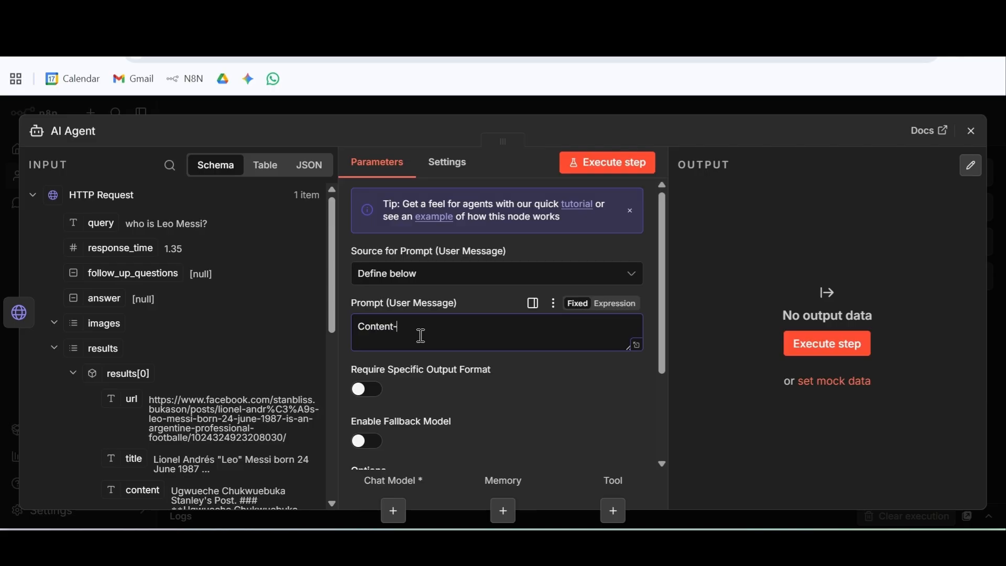
{"action": "scroll", "coordinate": [152, 427], "scroll_direction": "down", "scroll_amount": 3}
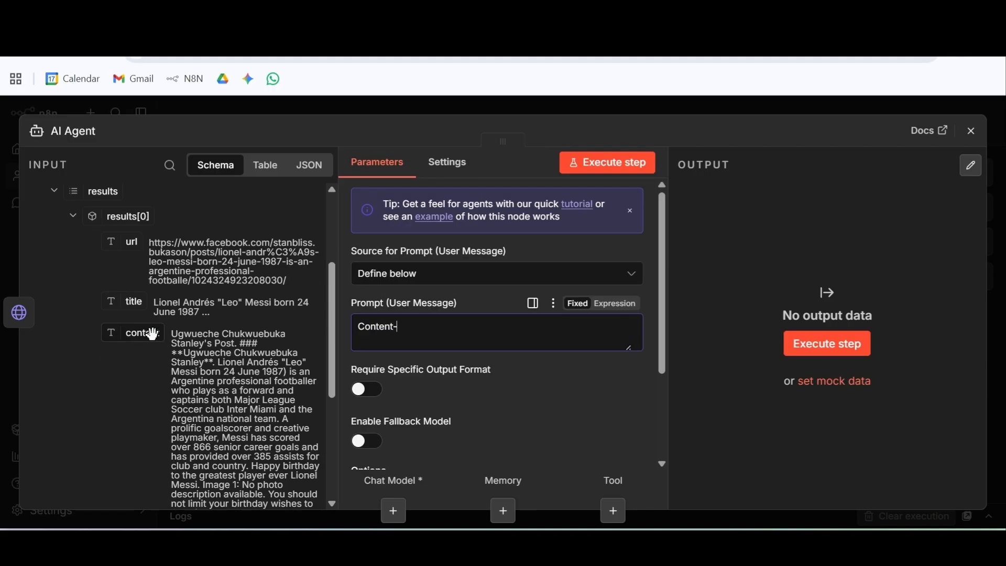
{"action": "left_click_drag", "start_coordinate": [153, 334], "coordinate": [382, 330]}
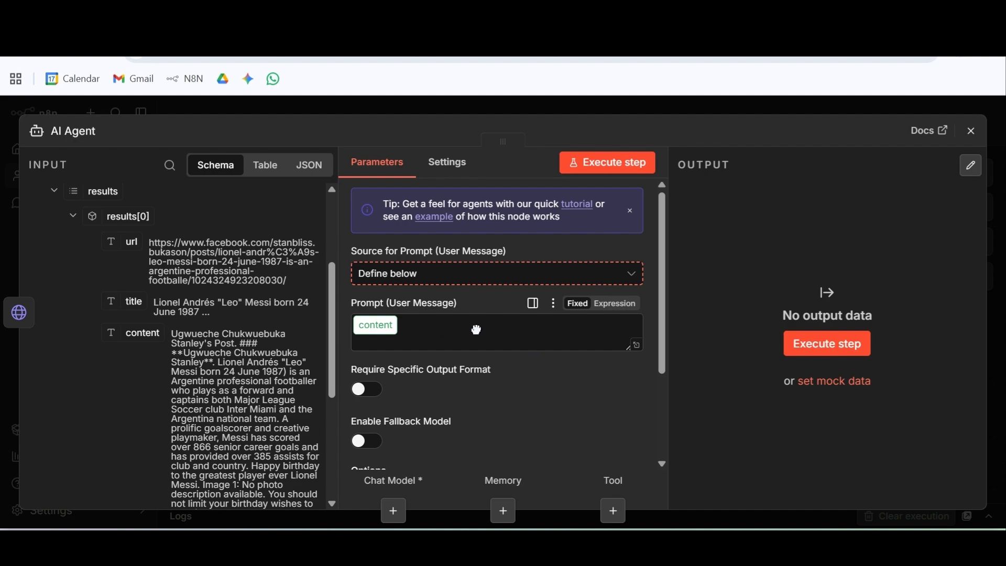
{"action": "left_click_drag", "start_coordinate": [477, 330], "coordinate": [504, 328]}
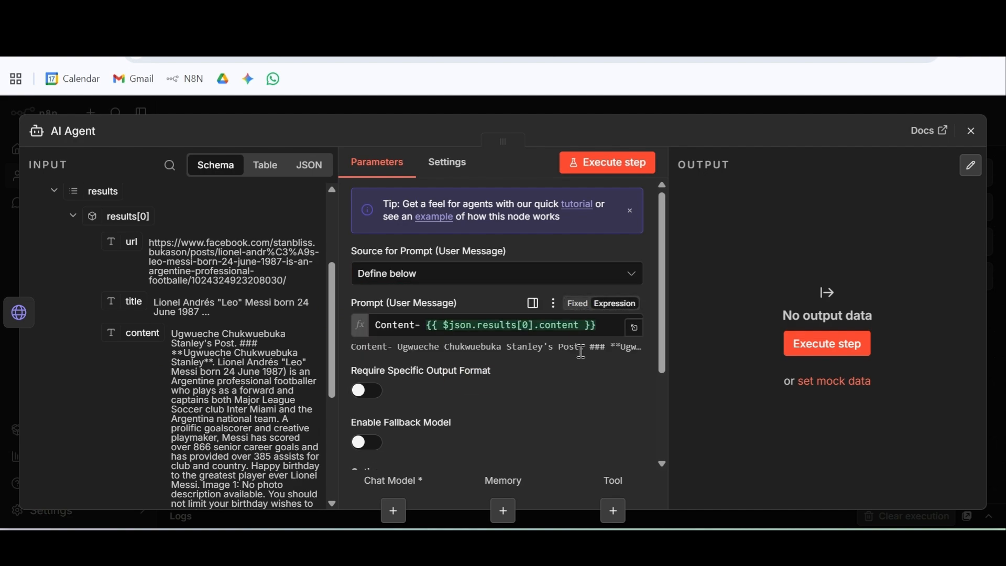
{"action": "scroll", "coordinate": [523, 356], "scroll_direction": "down", "scroll_amount": 3}
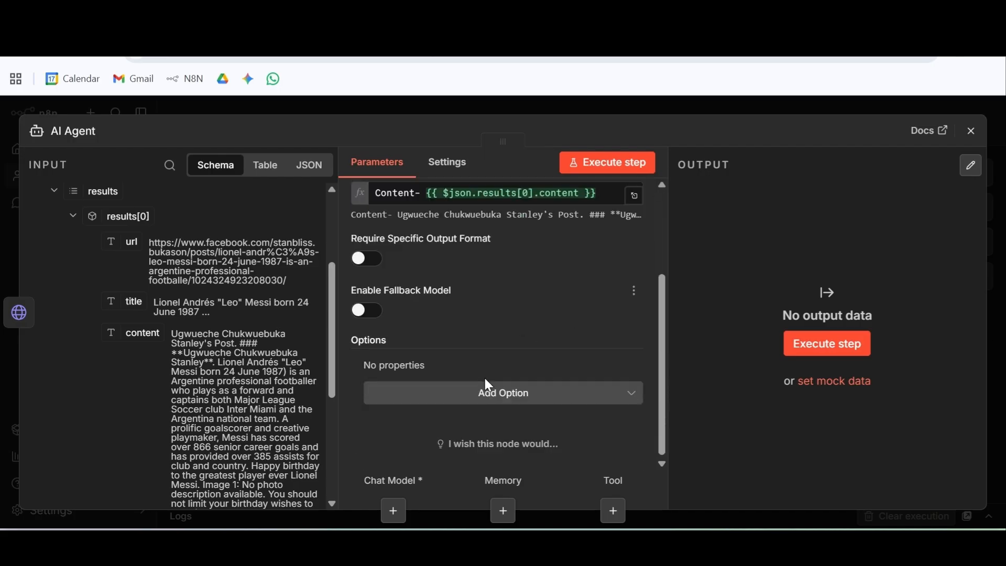
Step: Add a System Message option to the AI Agent, replacing its default text with "You are a linkdin post expert. create a post out of content provided to you."
{"action": "left_click", "coordinate": [491, 393]}
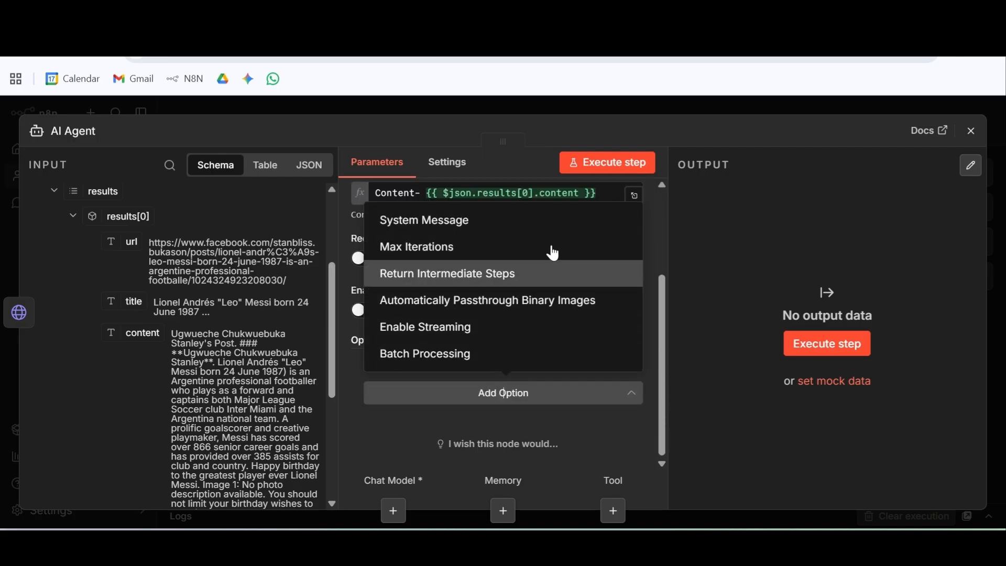
{"action": "left_click", "coordinate": [479, 233]}
{"action": "left_click_drag", "start_coordinate": [501, 413], "coordinate": [381, 414]}
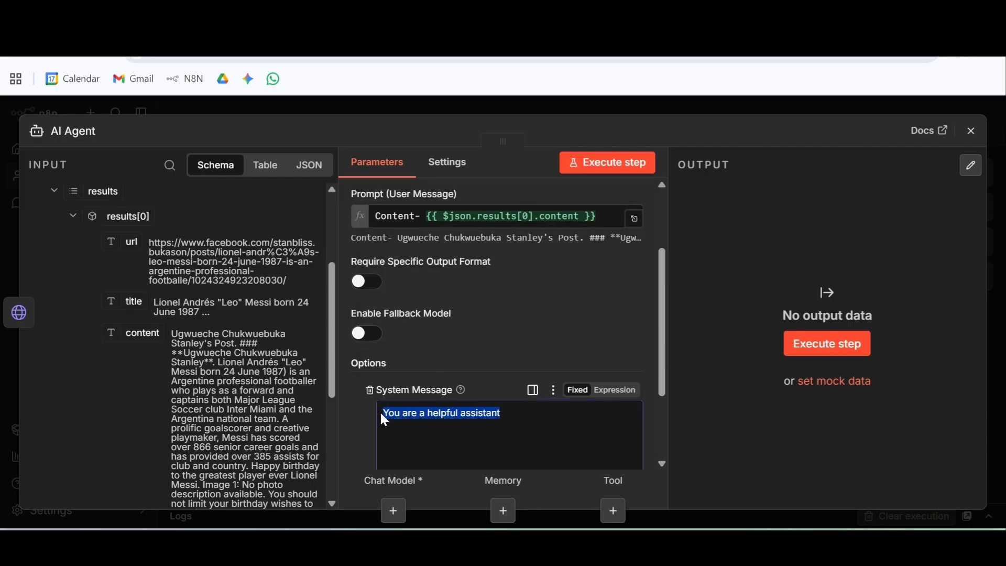
{"action": "key", "text": "BackSpace"}
{"action": "type", "text": "You a"}
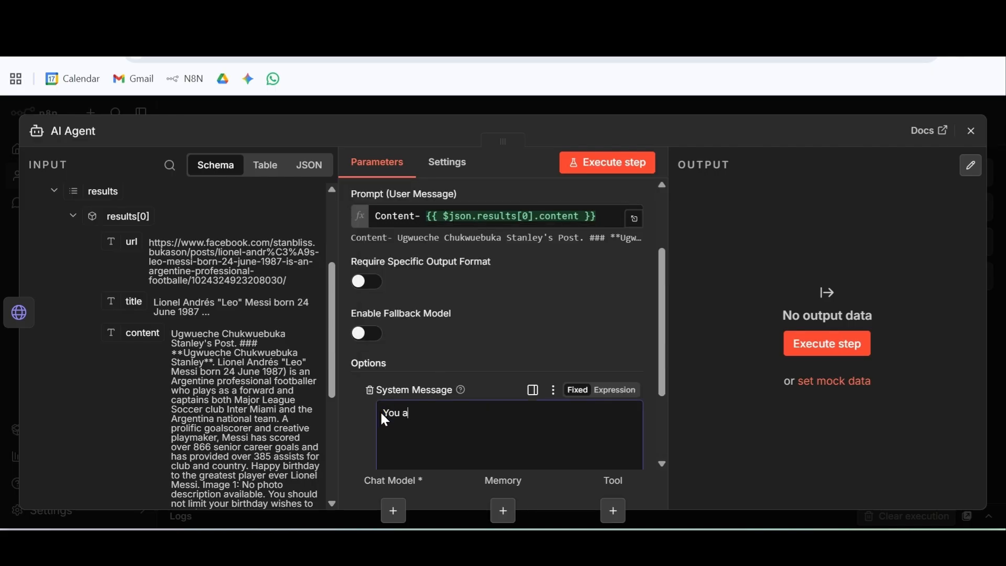
{"action": "type", "text": "re an"}
{"action": "key", "text": "BackSpace"}
{"action": "key", "text": "BackSpace"}
{"action": "type", "text": "linkdin post expet"}
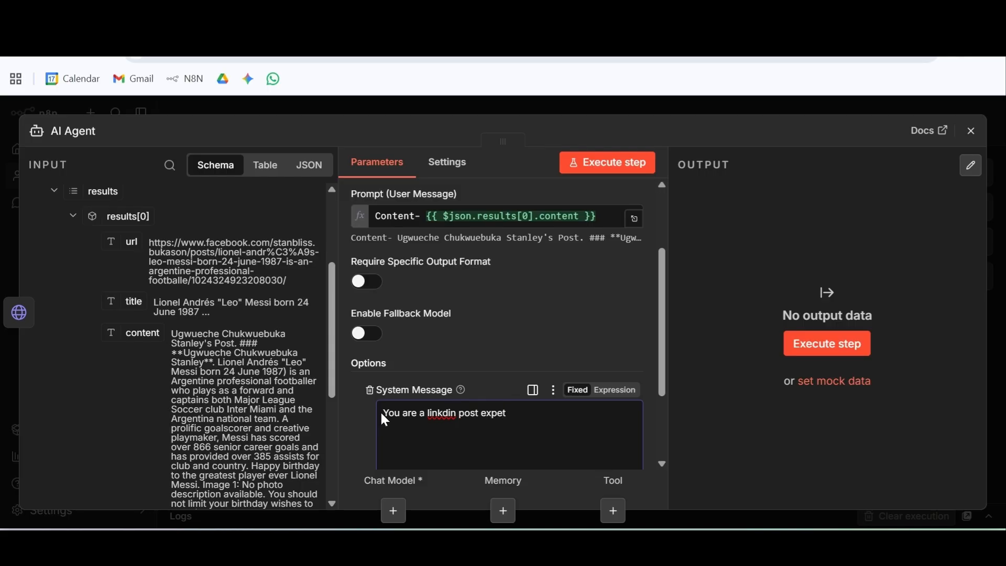
{"action": "key", "text": "BackSpace"}
{"action": "type", "text": "rt. create a post out of conten"}
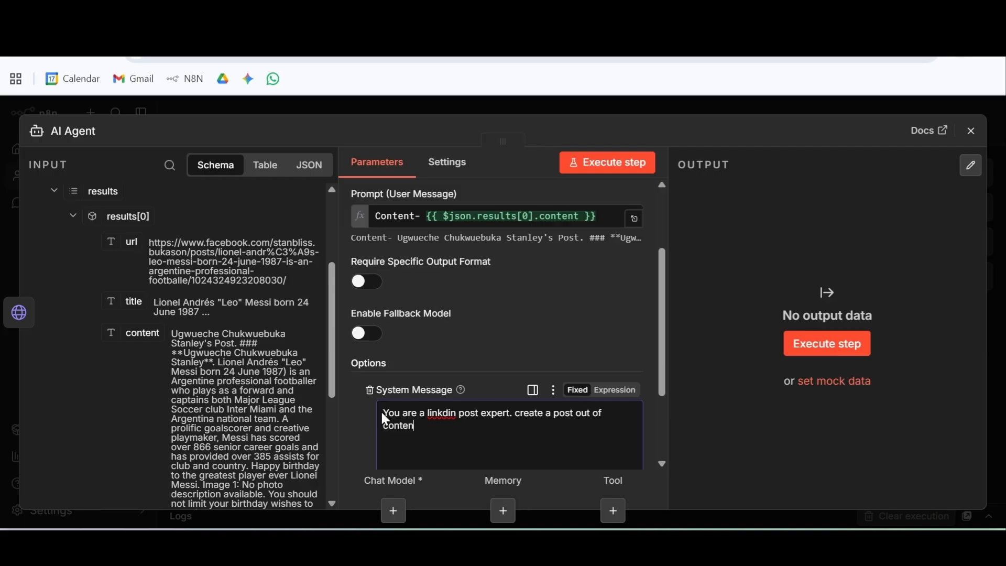
{"action": "type", "text": "t provided to you . it shoul"}
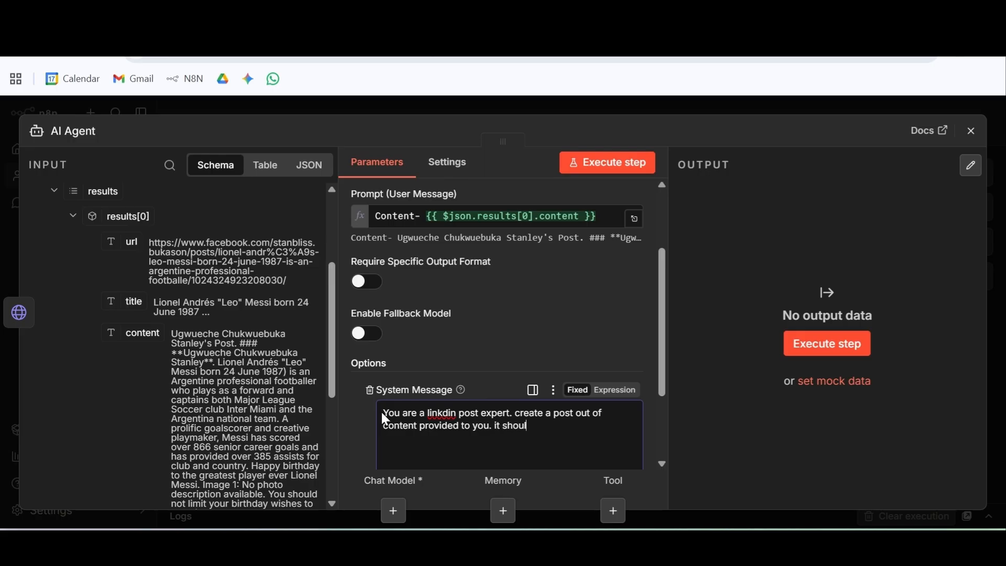
Step: Continue the system message with "it should be catchy and engaging enough. use emojis to express yourself."
{"action": "type", "text": "d be catc"}
{"action": "key", "text": "BackSpace"}
{"action": "type", "text": "chy and engangi"}
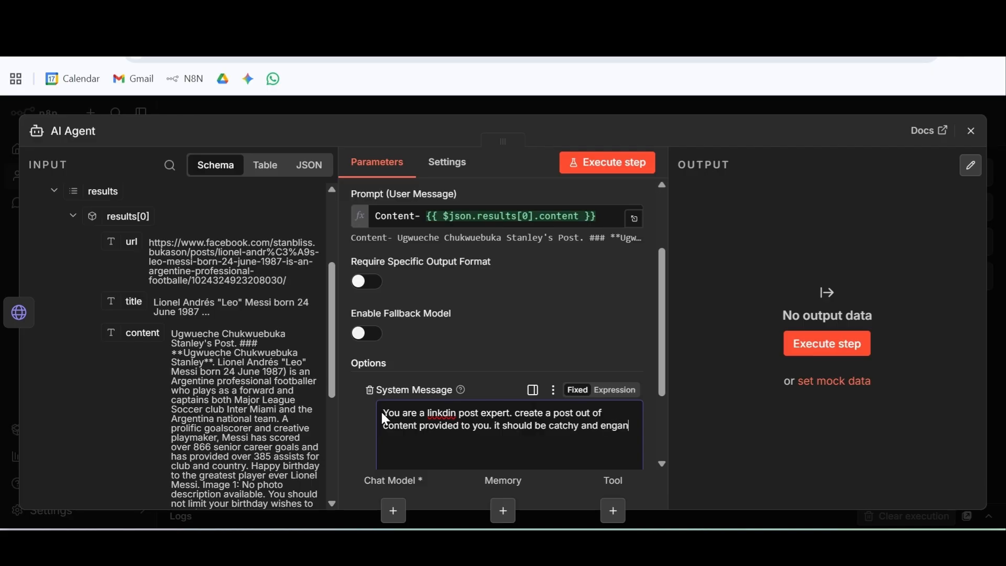
{"action": "key", "text": "BackSpace"}
{"action": "key", "text": "BackSpace"}
{"action": "key", "text": "BackSpace"}
{"action": "type", "text": "ging enou"}
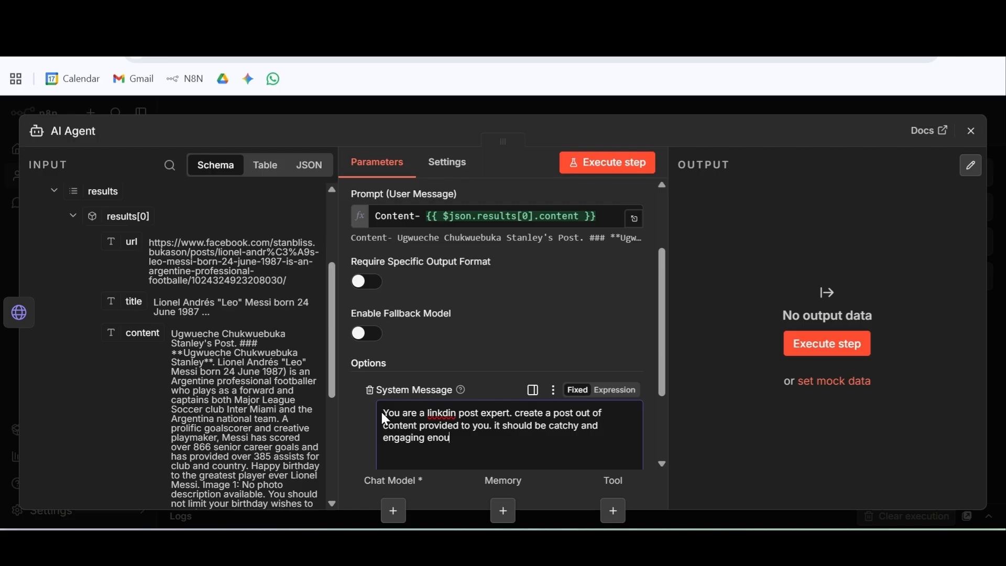
{"action": "type", "text": "gh. use emojis to expre"}
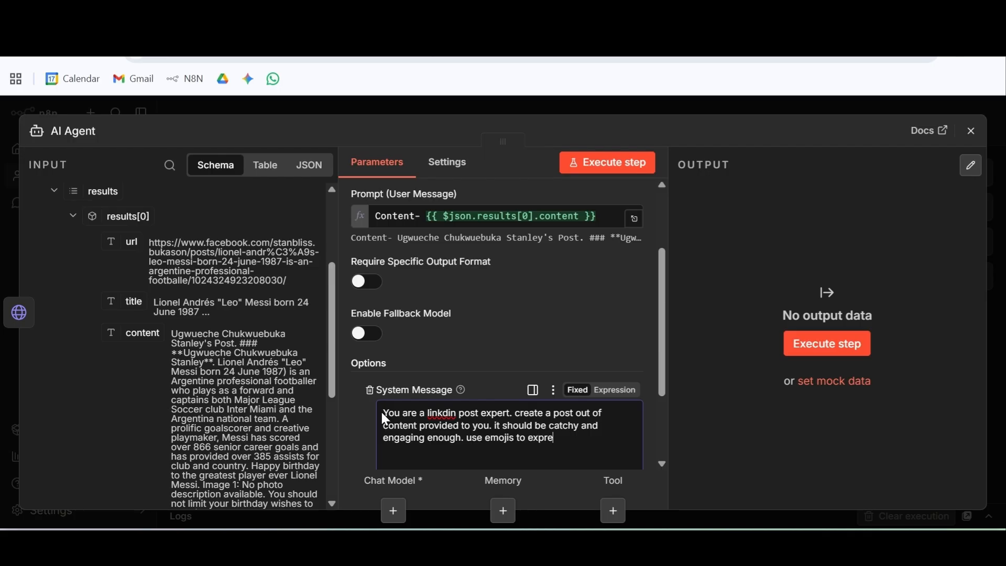
{"action": "type", "text": "ss yourse"}
{"action": "type", "text": "lf"}
{"action": "type", "text": "."}
Step: Extend the system message with the opening of an output instruction, "Just pass the post which we can"
{"action": "type", "text": "Also"}
{"action": "type", "text": " just pas"}
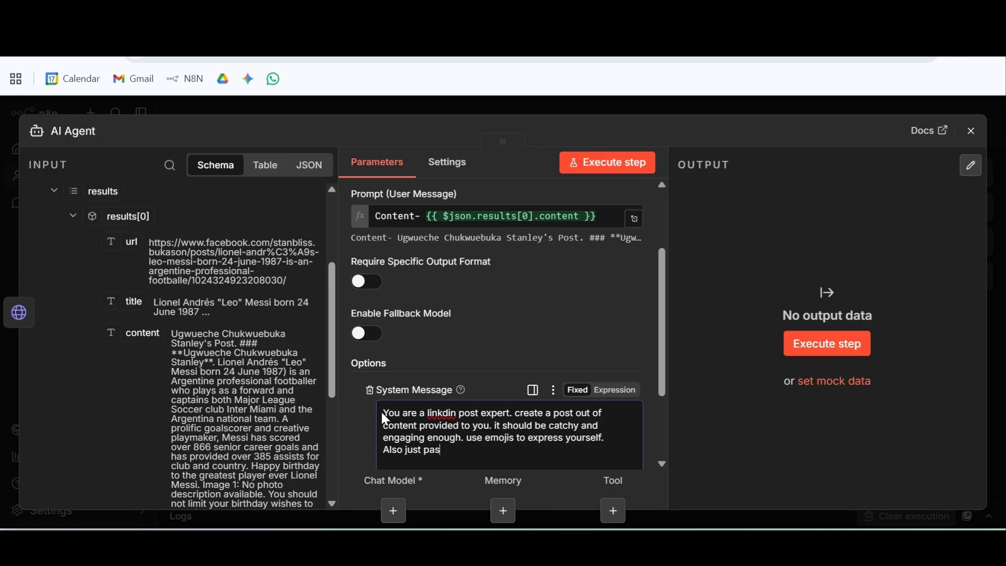
{"action": "type", "text": "s the post which we"}
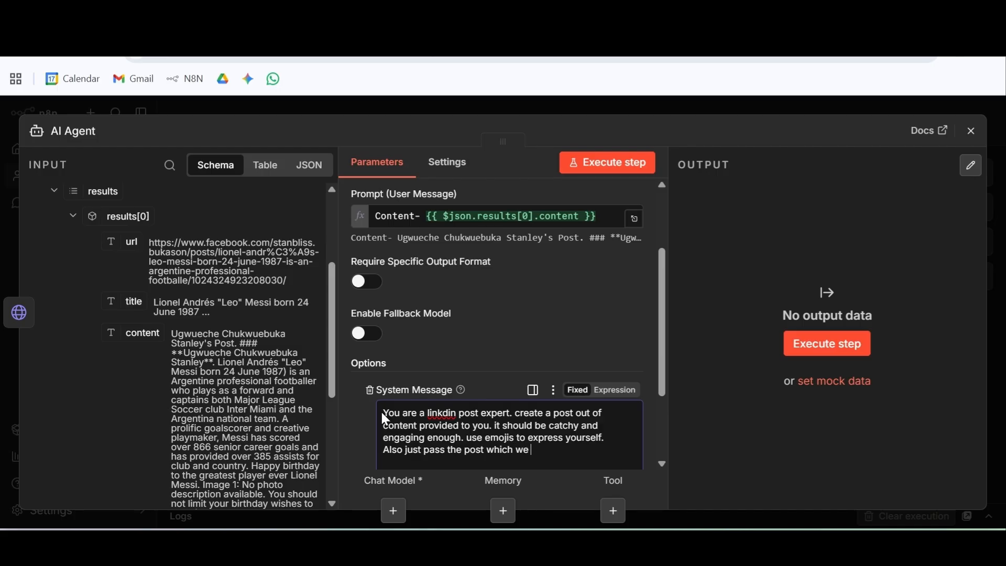
{"action": "type", "text": " can"}
{"action": "key", "text": "BackSpace"}
{"action": "key", "text": "Left"}
{"action": "key", "text": "Left"}
{"action": "key", "text": "Left"}
{"action": "key", "text": "Left"}
{"action": "key", "text": "Left"}
{"action": "key", "text": "Left"}
{"action": "key", "text": "Left"}
{"action": "key", "text": "Left"}
{"action": "key", "text": "Left"}
{"action": "key", "text": "Left"}
{"action": "key", "text": "Left"}
{"action": "key", "text": "Left"}
{"action": "key", "text": "Left"}
{"action": "key", "text": "Left"}
{"action": "key", "text": "Left"}
{"action": "key", "text": "Left"}
{"action": "key", "text": "Left"}
{"action": "key", "text": "Left"}
{"action": "key", "text": "Left"}
{"action": "key", "text": "Left"}
{"action": "key", "text": "BackSpace"}
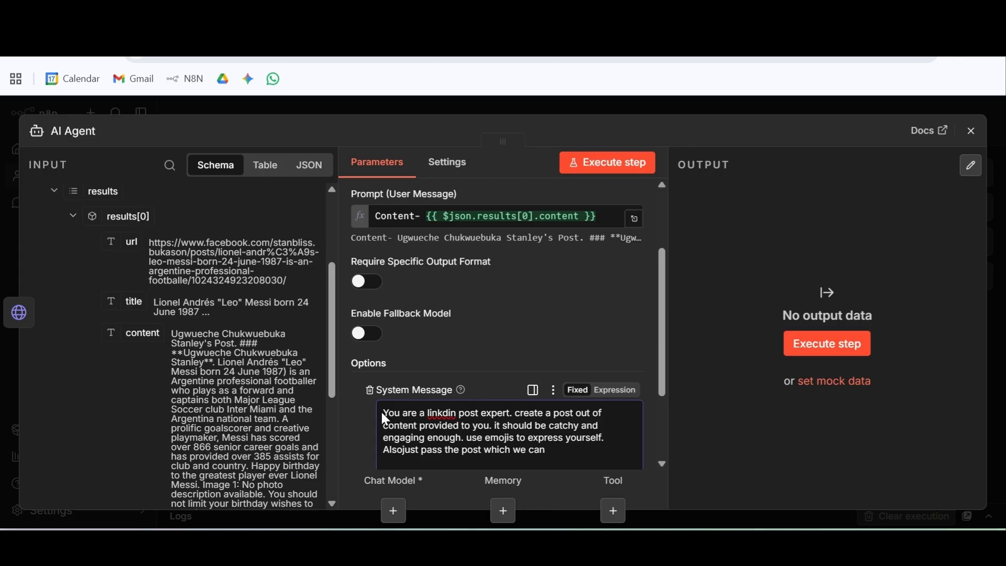
{"action": "key", "text": "Delete"}
{"action": "type", "text": "J"}
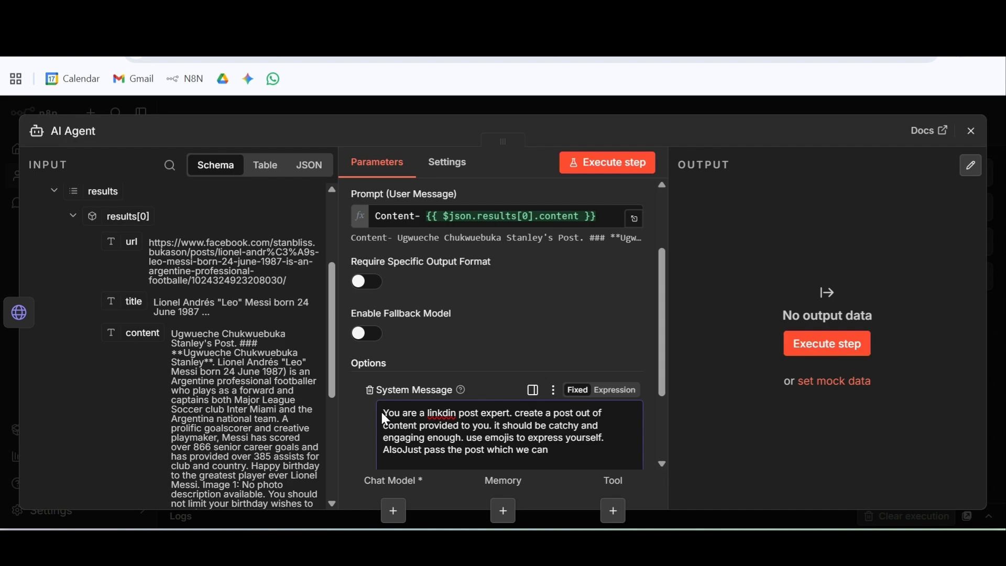
{"action": "key", "text": "BackSpace"}
{"action": "key", "text": "BackSpace"}
{"action": "key", "text": "BackSpace"}
{"action": "key", "text": "BackSpace"}
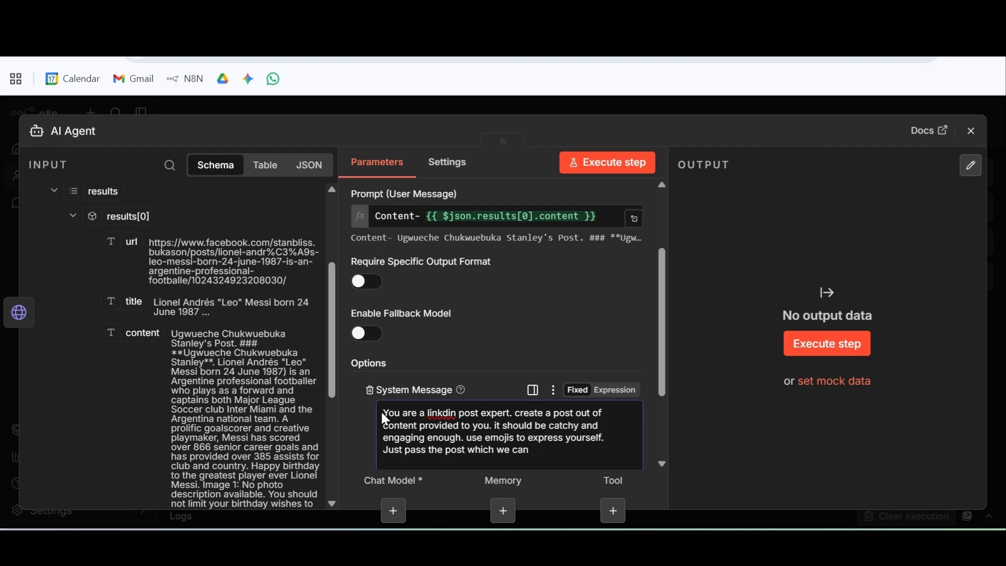
Step: Put the output instruction in its own paragraph, complete it with "directly post." and return to the workflow canvas
{"action": "key", "text": "Return"}
{"action": "key", "text": "Right"}
{"action": "key", "text": "Right"}
{"action": "key", "text": "Right"}
{"action": "key", "text": "Right"}
{"action": "key", "text": "Right"}
{"action": "key", "text": "Right"}
{"action": "key", "text": "Right"}
{"action": "key", "text": "Right"}
{"action": "key", "text": "Right"}
{"action": "key", "text": "Right"}
{"action": "key", "text": "Right"}
{"action": "key", "text": "Right"}
{"action": "key", "text": "Right"}
{"action": "key", "text": "Right"}
{"action": "key", "text": "Right"}
{"action": "key", "text": "Right"}
{"action": "key", "text": "Right"}
{"action": "key", "text": "Right"}
{"action": "key", "text": "Right"}
{"action": "key", "text": "Right"}
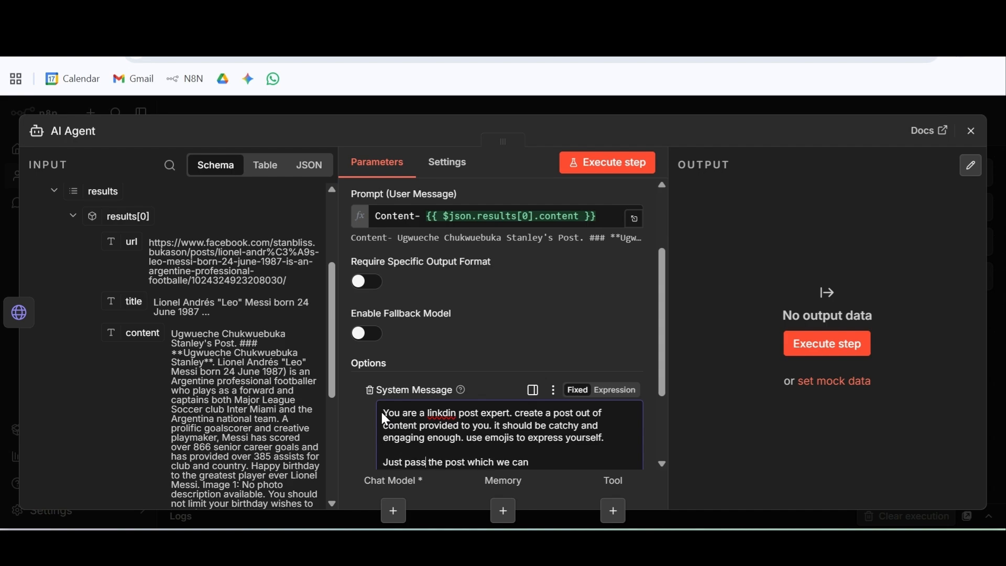
{"action": "key", "text": "Right"}
{"action": "key", "text": "Right"}
{"action": "key", "text": "Right"}
{"action": "type", "text": "directly post."}
{"action": "scroll", "coordinate": [528, 320], "scroll_direction": "down", "scroll_amount": 2}
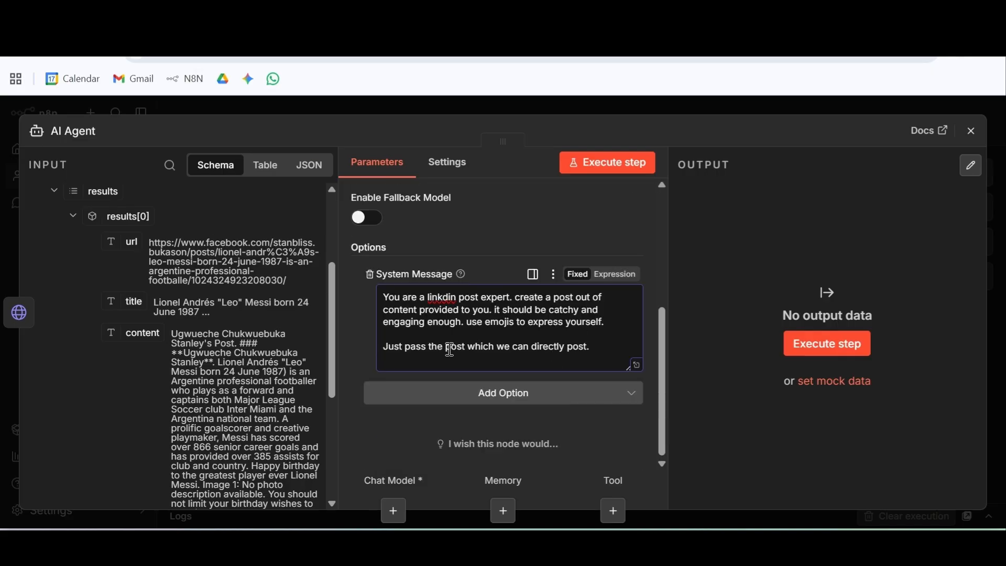
{"action": "left_click", "coordinate": [971, 130]}
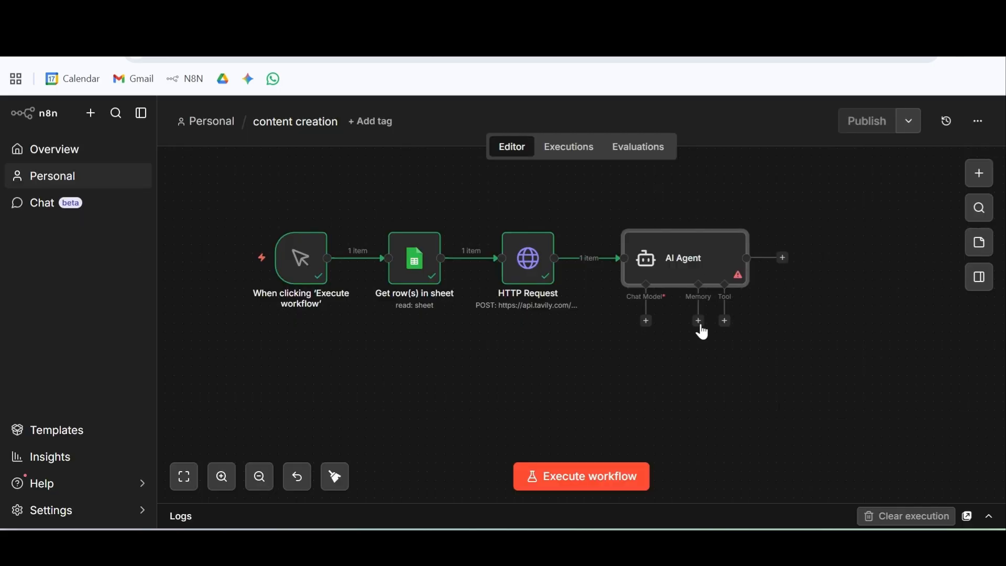
Step: Attach a Google Gemini Chat Model to the AI Agent, keeping its existing credential and the models/gemini-2.5-flash model
{"action": "left_click", "coordinate": [647, 321]}
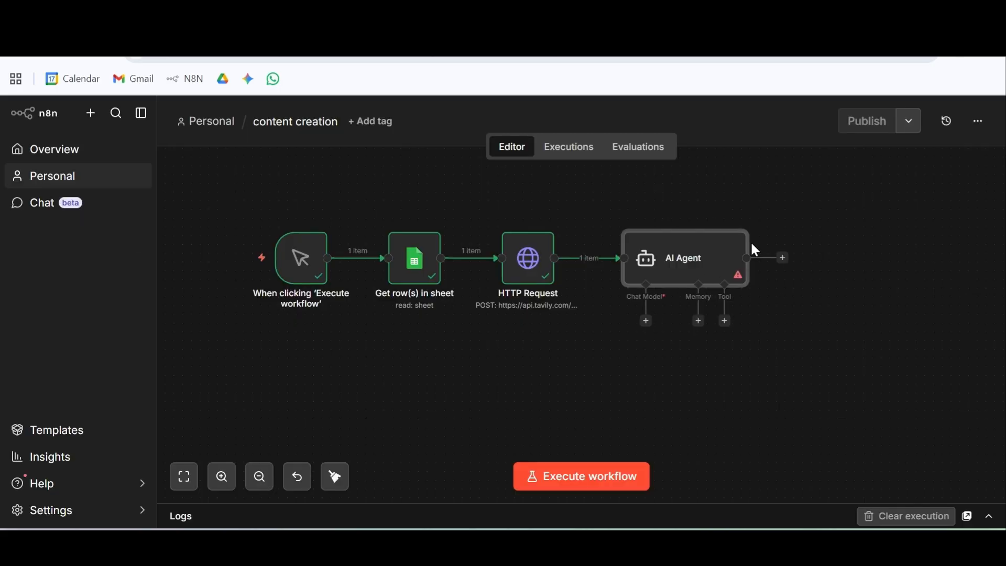
{"action": "type", "text": "gemin"}
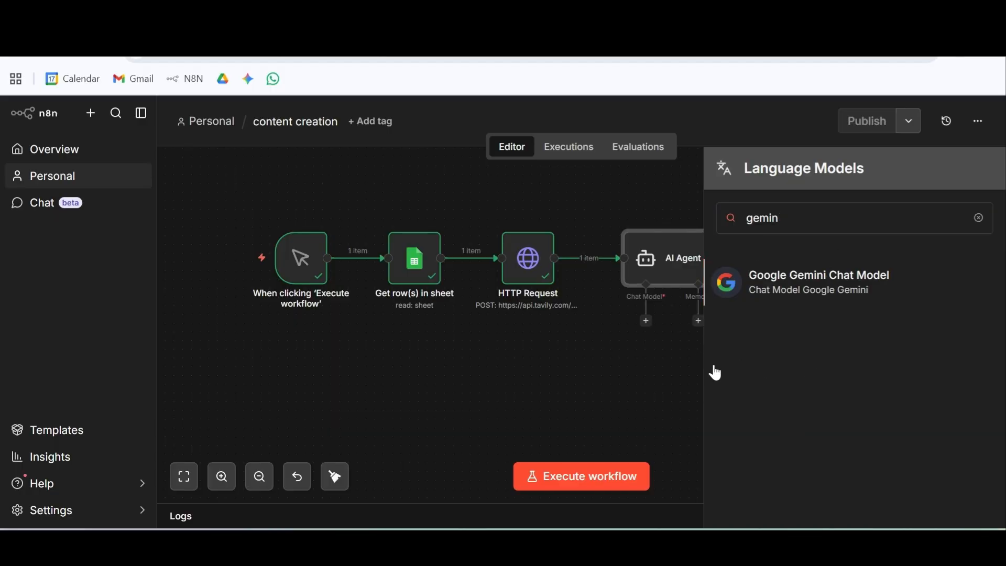
{"action": "left_click", "coordinate": [790, 293]}
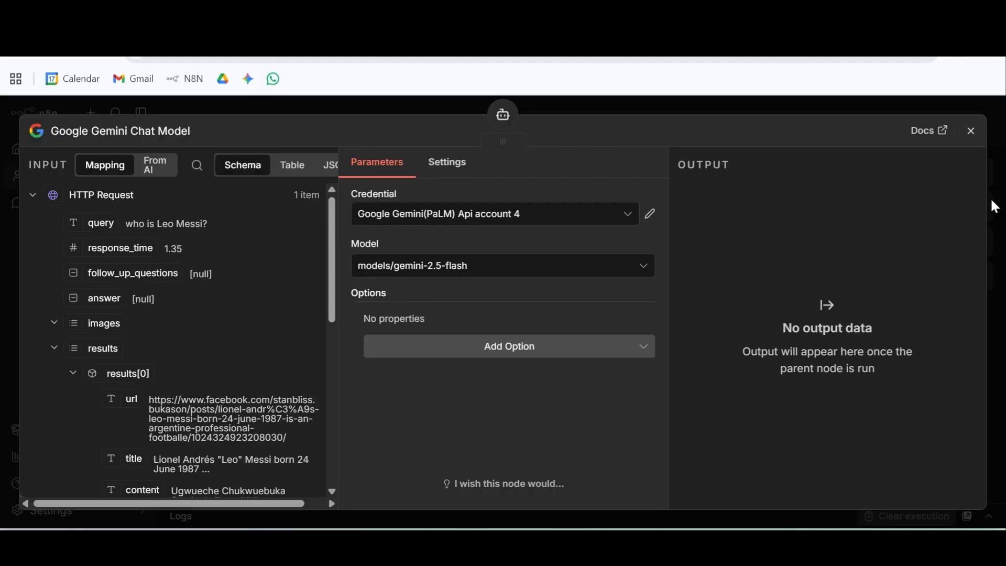
{"action": "left_click", "coordinate": [971, 131]}
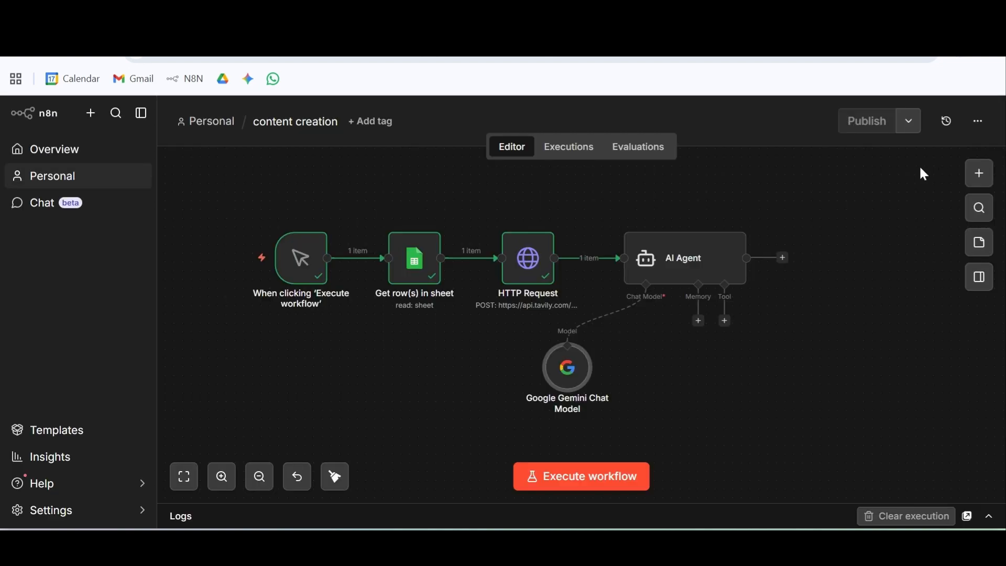
Step: Execute the AI Agent node on its own from the canvas and read through the generated LinkedIn post in its output
{"action": "left_click", "coordinate": [662, 218]}
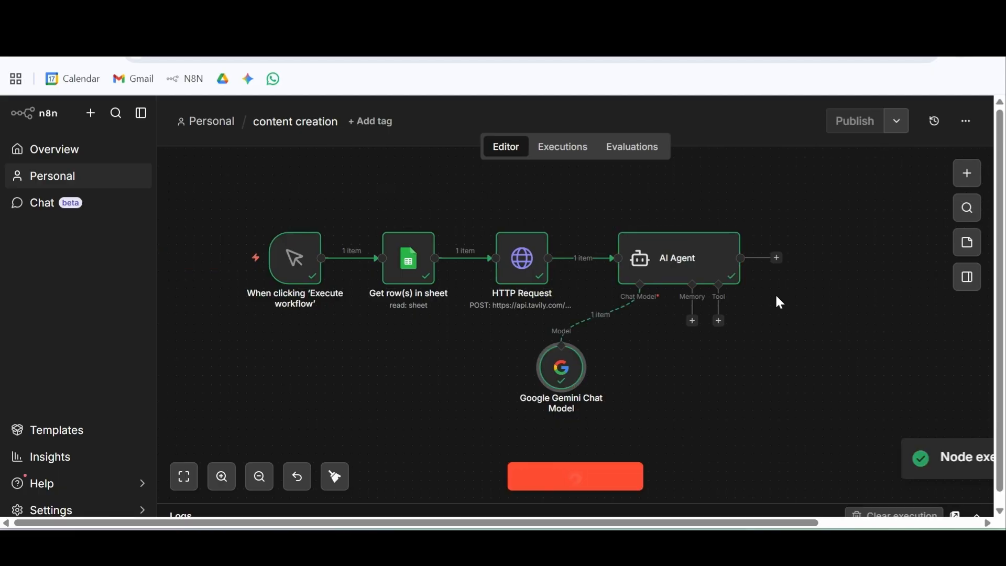
{"action": "left_click", "coordinate": [737, 259]}
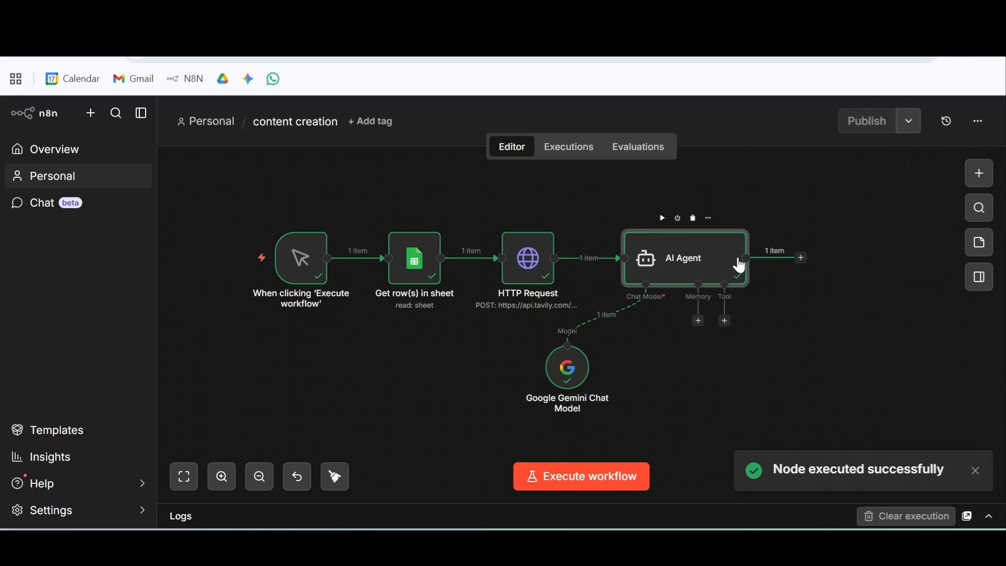
{"action": "double_click", "coordinate": [740, 266]}
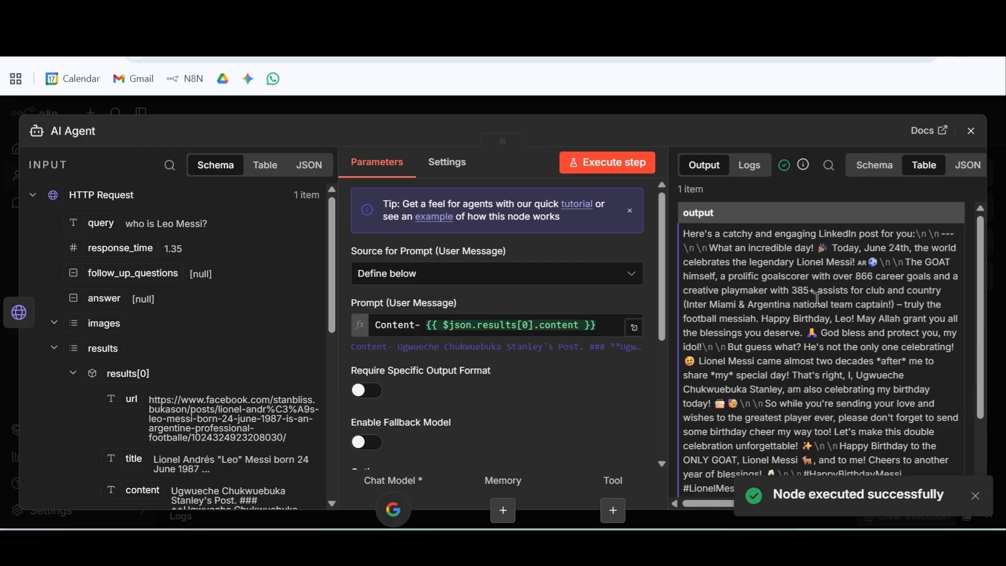
{"action": "scroll", "coordinate": [817, 300], "scroll_direction": "down", "scroll_amount": 2}
{"action": "scroll", "coordinate": [817, 299], "scroll_direction": "down", "scroll_amount": 1}
{"action": "scroll", "coordinate": [816, 299], "scroll_direction": "up", "scroll_amount": 5}
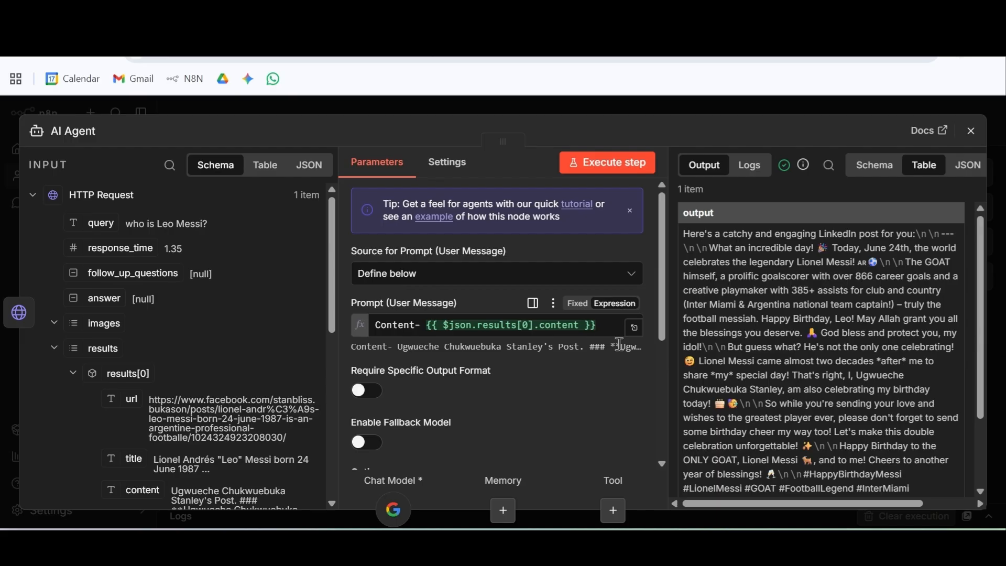
Step: Reword the last line of the AI Agent's system message, replacing the text after "Just" with "give us ready to post,"
{"action": "scroll", "coordinate": [554, 341], "scroll_direction": "down", "scroll_amount": 3}
{"action": "scroll", "coordinate": [553, 341], "scroll_direction": "down", "scroll_amount": 1}
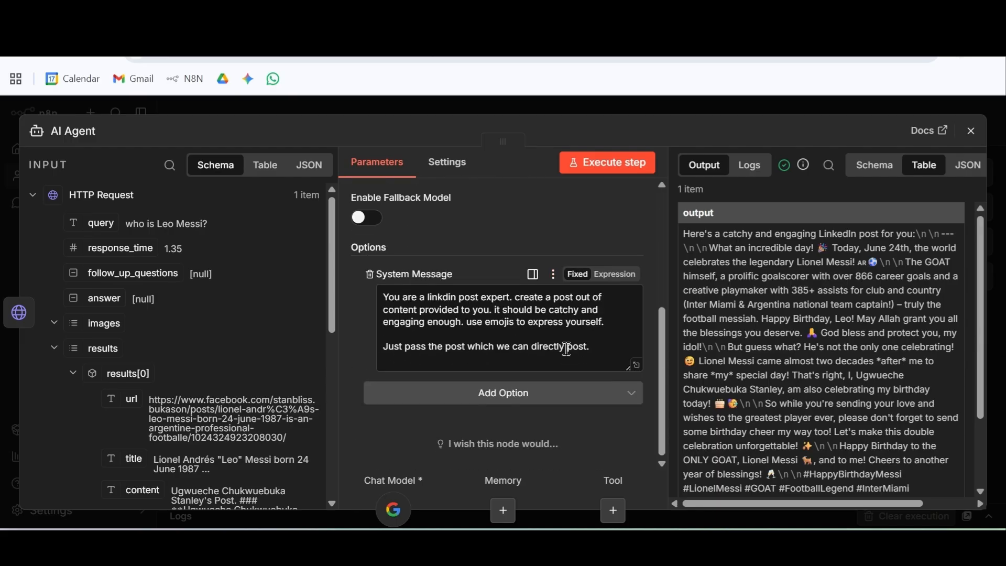
{"action": "left_click_drag", "start_coordinate": [592, 347], "coordinate": [406, 348]}
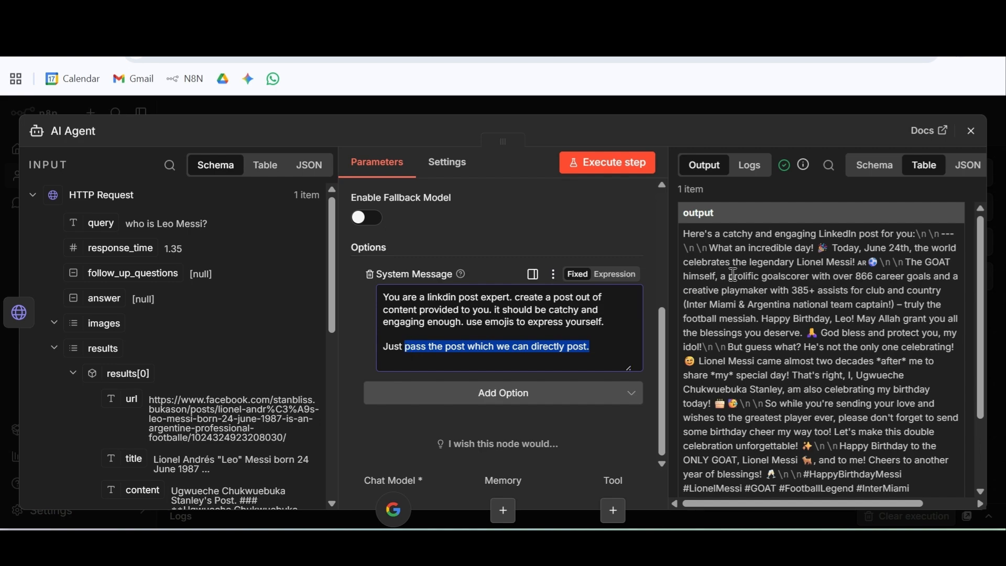
{"action": "type", "text": "give "}
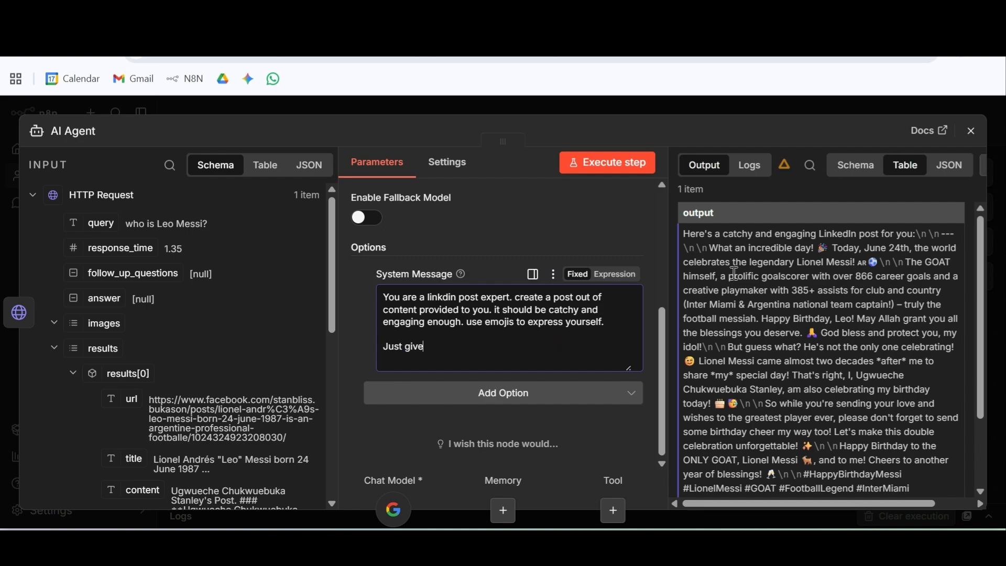
{"action": "type", "text": "u"}
{"action": "type", "text": "s "}
{"action": "type", "text": "re"}
{"action": "type", "text": "d"}
{"action": "type", "text": "dy "}
{"action": "type", "text": "to "}
{"action": "type", "text": "pos"}
{"action": "type", "text": "t "}
{"action": "type", "text": " wi"}
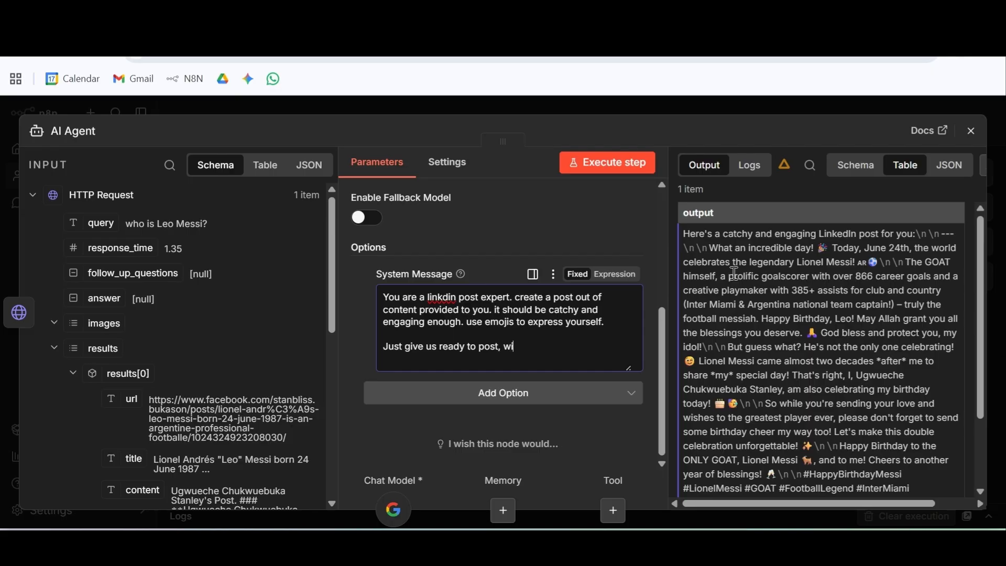
Step: Finish the last line of the system message with "without saying here is a catchy and enganging linkdin post for you or something"
{"action": "type", "text": "thout "}
{"action": "type", "text": "saying "}
{"action": "type", "text": "here "}
{"action": "type", "text": "us"}
{"action": "key", "text": "BackSpace"}
{"action": "key", "text": "BackSpace"}
{"action": "key", "text": "BackSpace"}
{"action": "type", "text": "is a"}
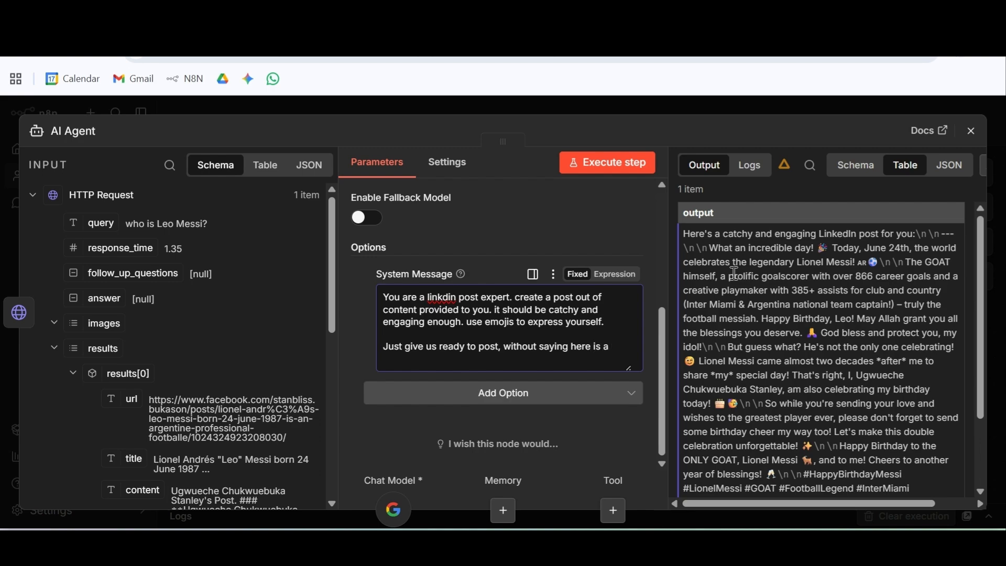
{"action": "type", "text": " catchy and engangin"}
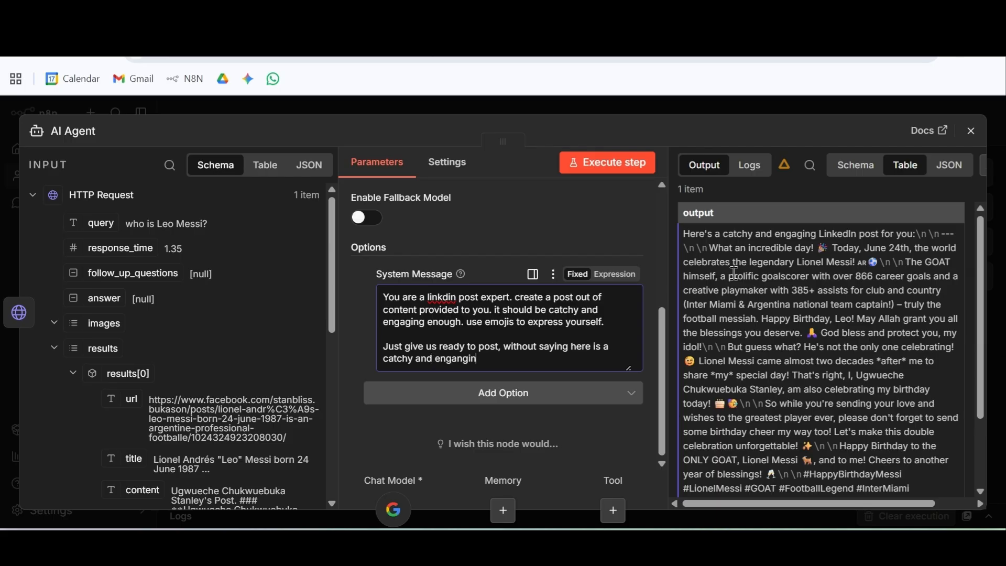
{"action": "type", "text": "g linkdin post for you"}
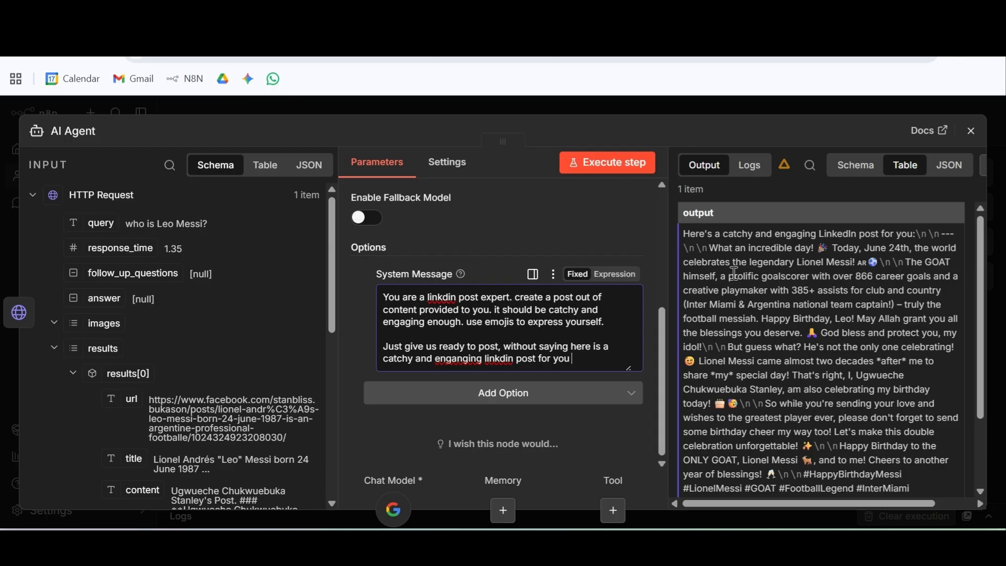
{"action": "type", "text": " or something"}
Step: Execute the AI Agent step again and review the regenerated post from its opening line to its hashtags
{"action": "left_click", "coordinate": [579, 171]}
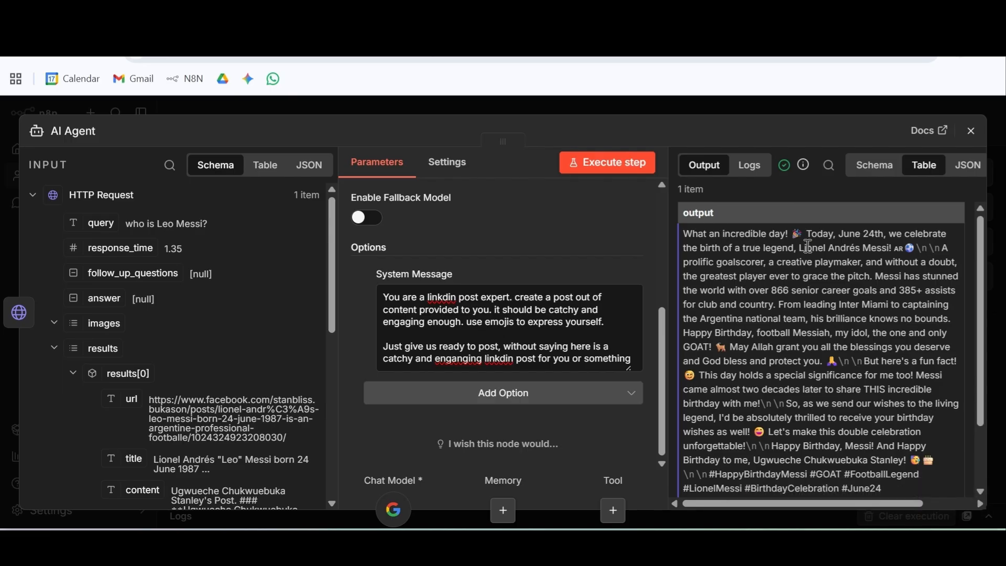
{"action": "left_click_drag", "start_coordinate": [818, 236], "coordinate": [892, 253]}
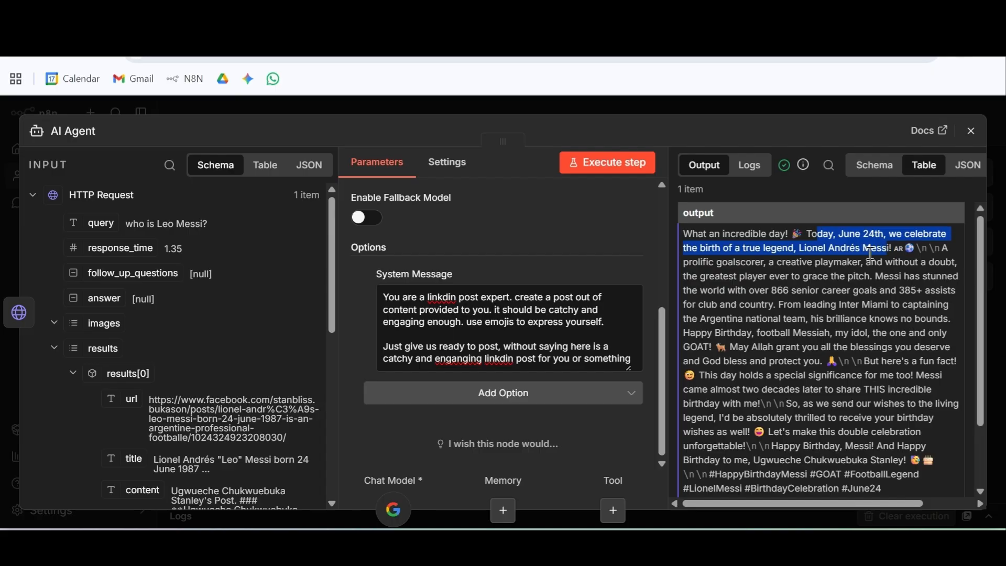
{"action": "scroll", "coordinate": [854, 273], "scroll_direction": "down", "scroll_amount": 3}
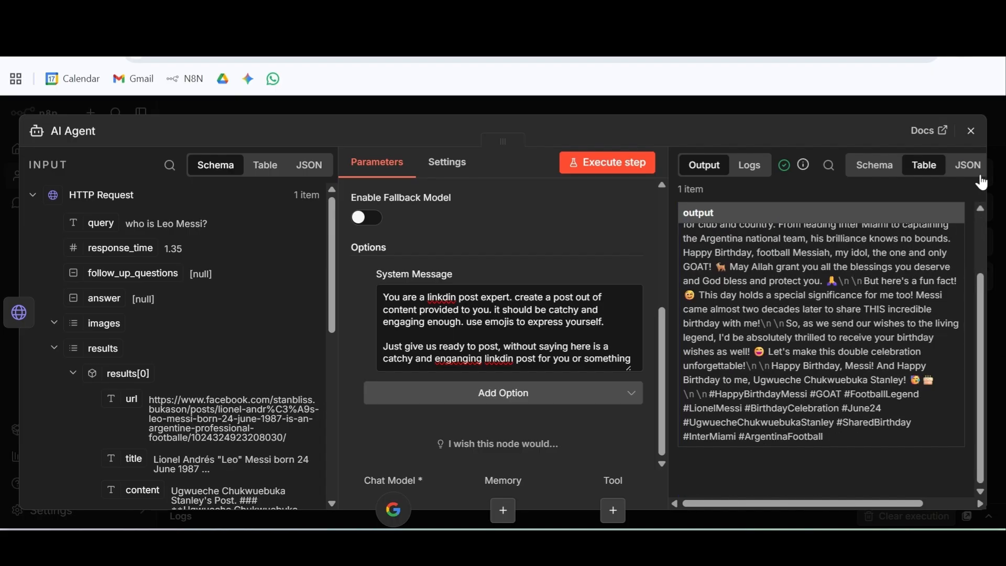
Step: Add a Google Sheets "Append or update row in sheet" node after the AI Agent node
{"action": "left_click", "coordinate": [963, 140]}
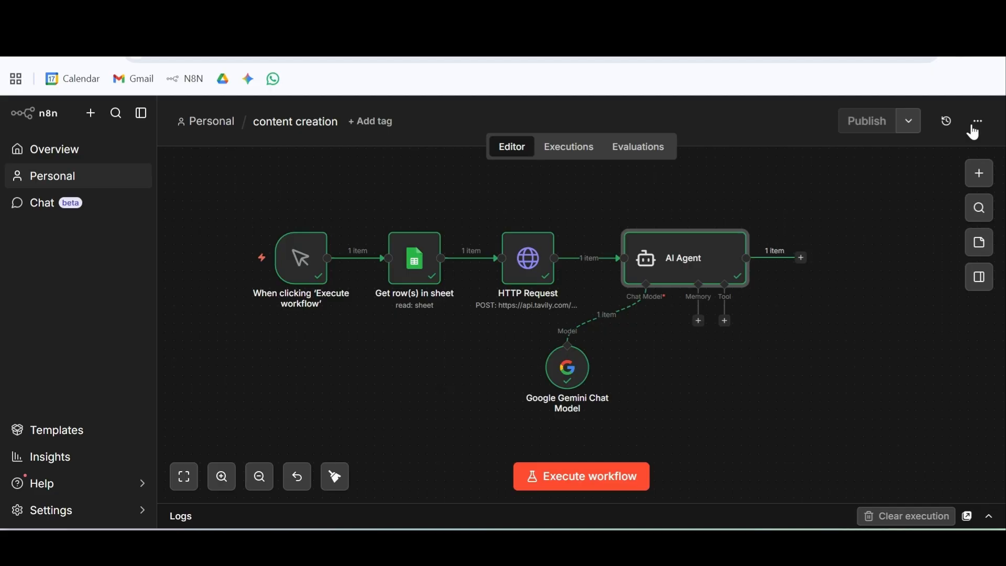
{"action": "left_click", "coordinate": [801, 257]}
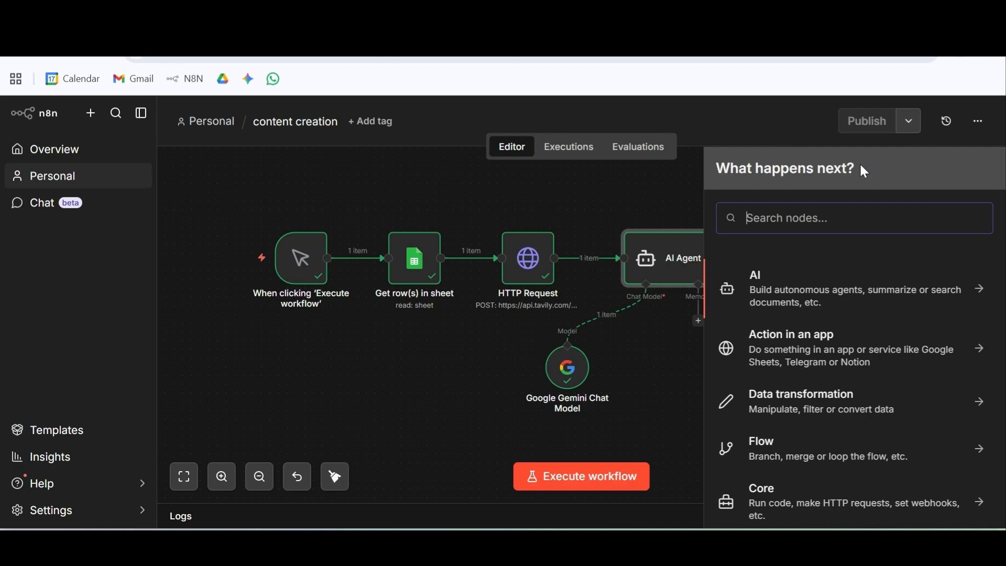
{"action": "type", "text": "shee"}
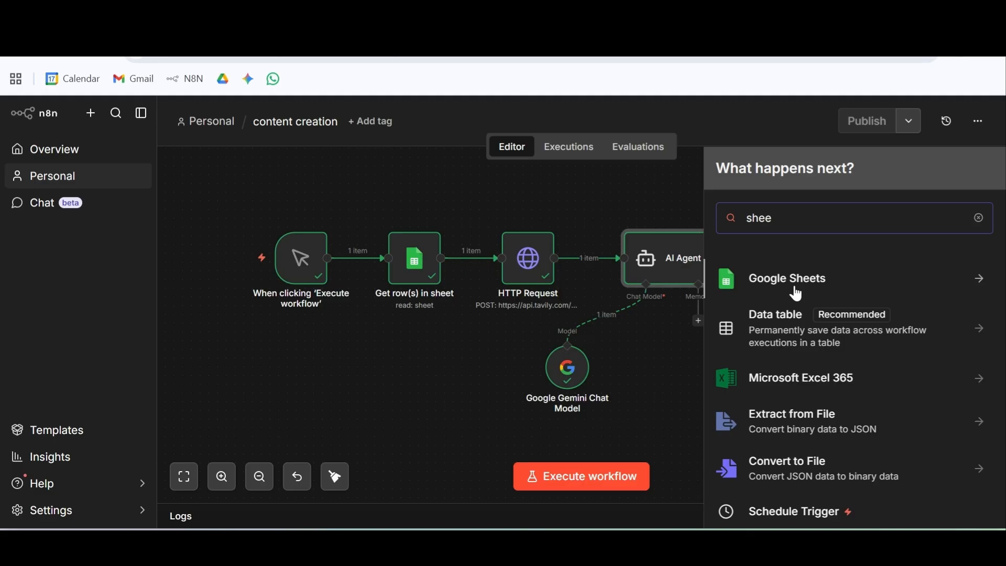
{"action": "left_click", "coordinate": [890, 294]}
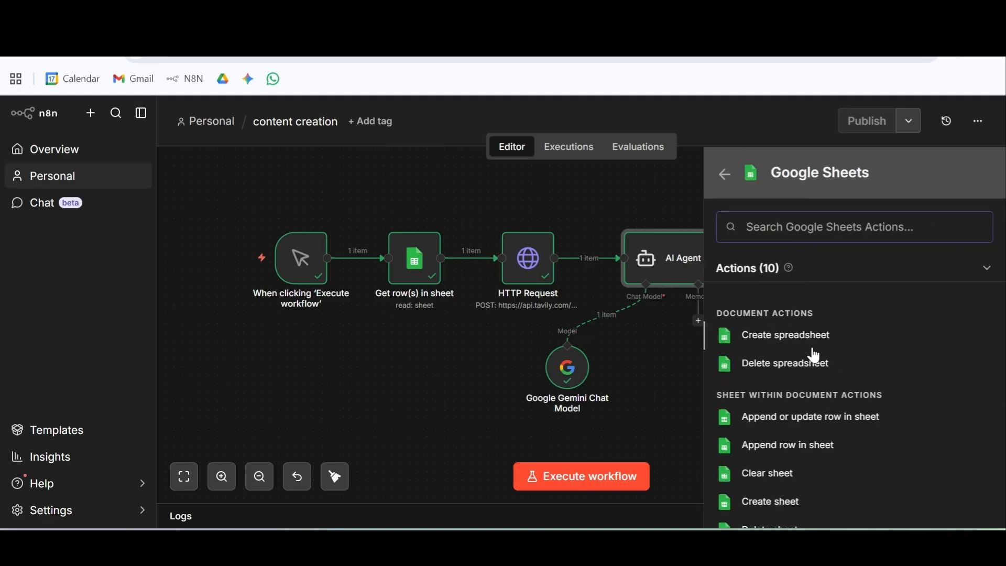
{"action": "scroll", "coordinate": [803, 361], "scroll_direction": "down", "scroll_amount": 2}
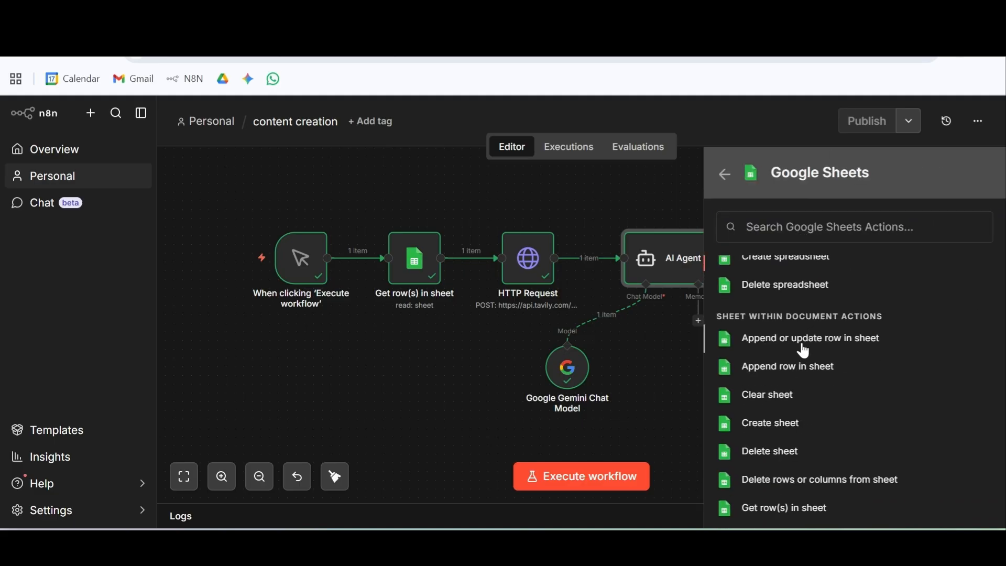
{"action": "left_click", "coordinate": [833, 339]}
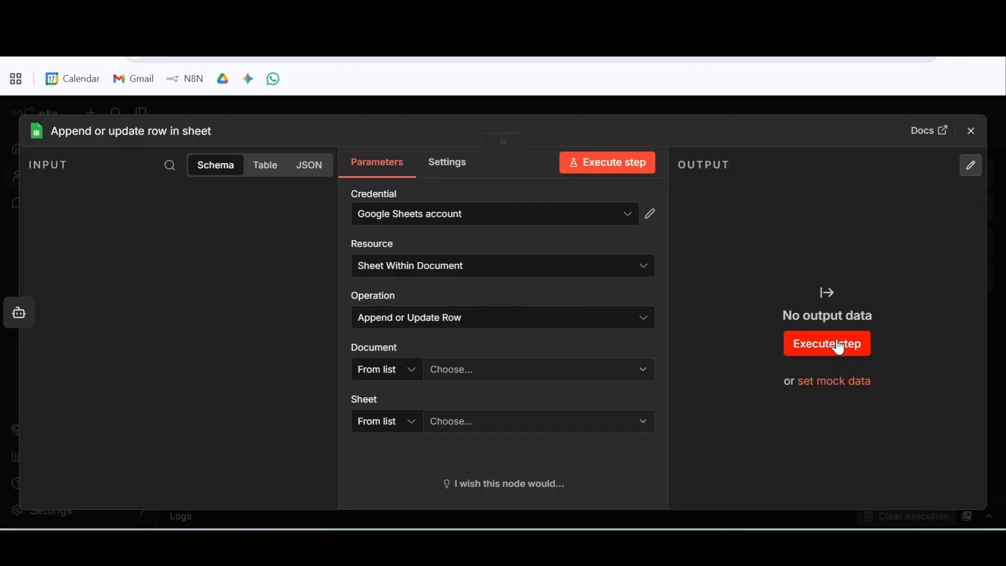
Step: Point the Append or update row node at Sheet1 of the "content creation" document
{"action": "left_click", "coordinate": [628, 369]}
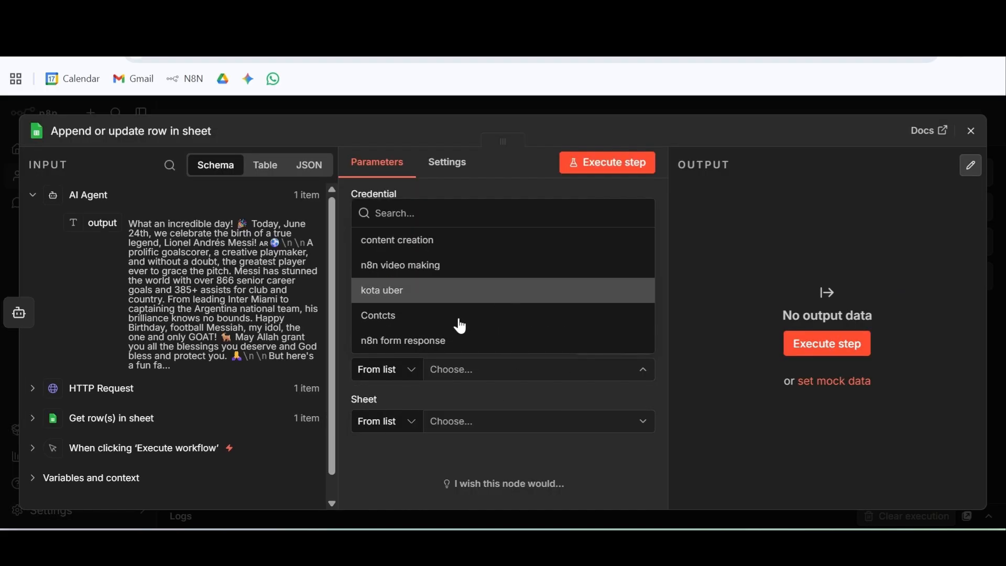
{"action": "left_click", "coordinate": [486, 248]}
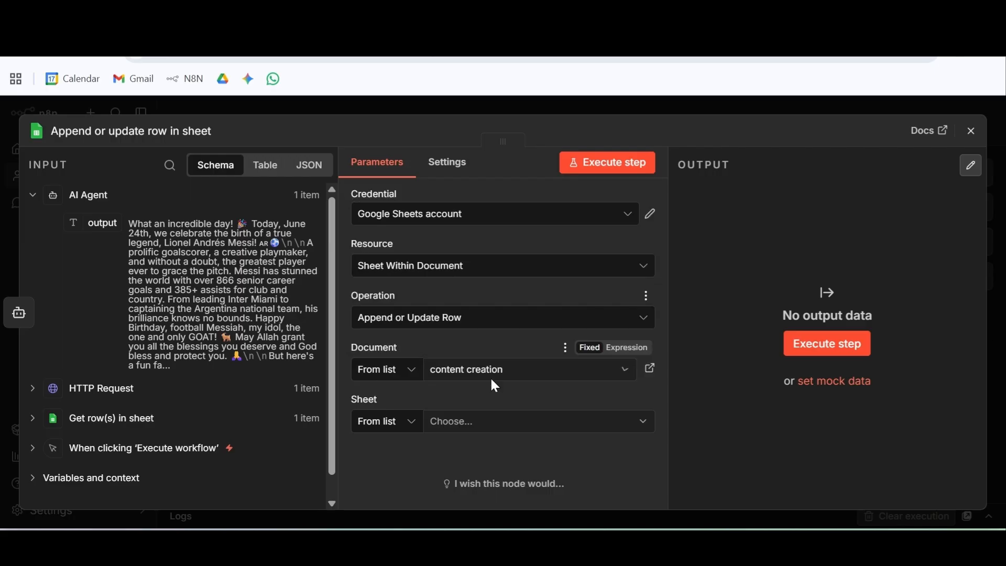
{"action": "left_click", "coordinate": [519, 421]}
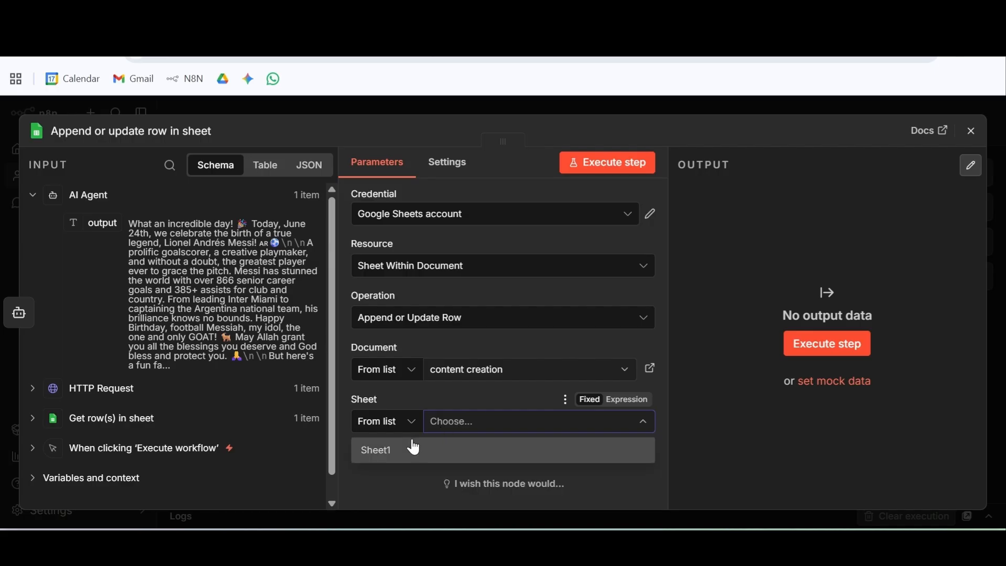
{"action": "left_click", "coordinate": [414, 449]}
Step: Keep the mapping mode at Map Each Column Manually and choose topic as the column to match on
{"action": "scroll", "coordinate": [525, 291], "scroll_direction": "down", "scroll_amount": 2}
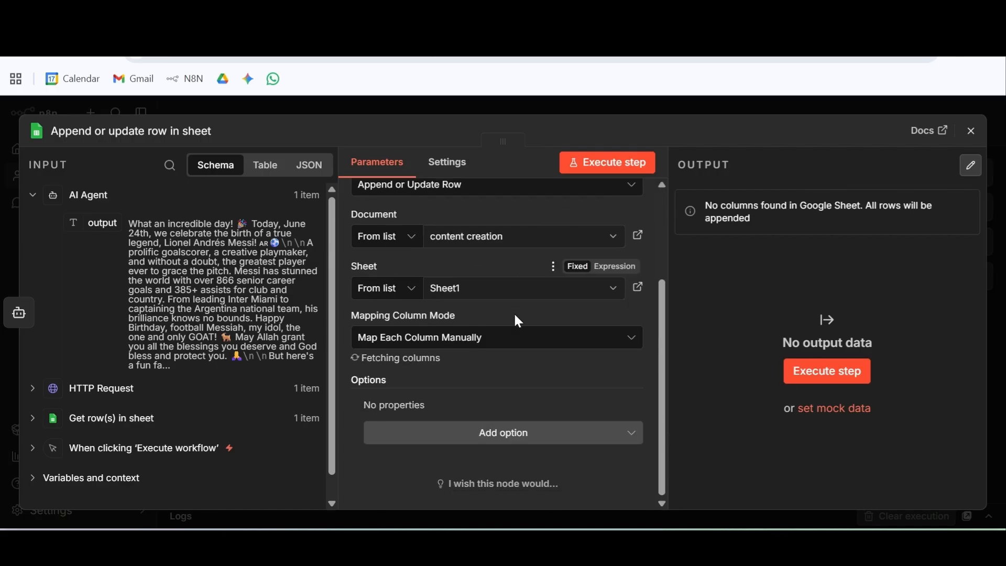
{"action": "left_click", "coordinate": [524, 338]}
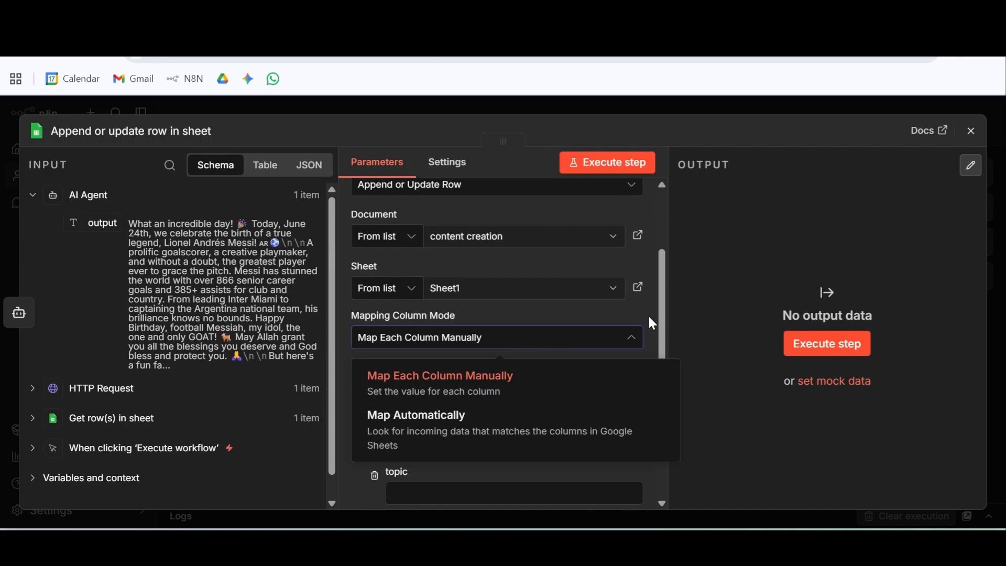
{"action": "left_click", "coordinate": [735, 284]}
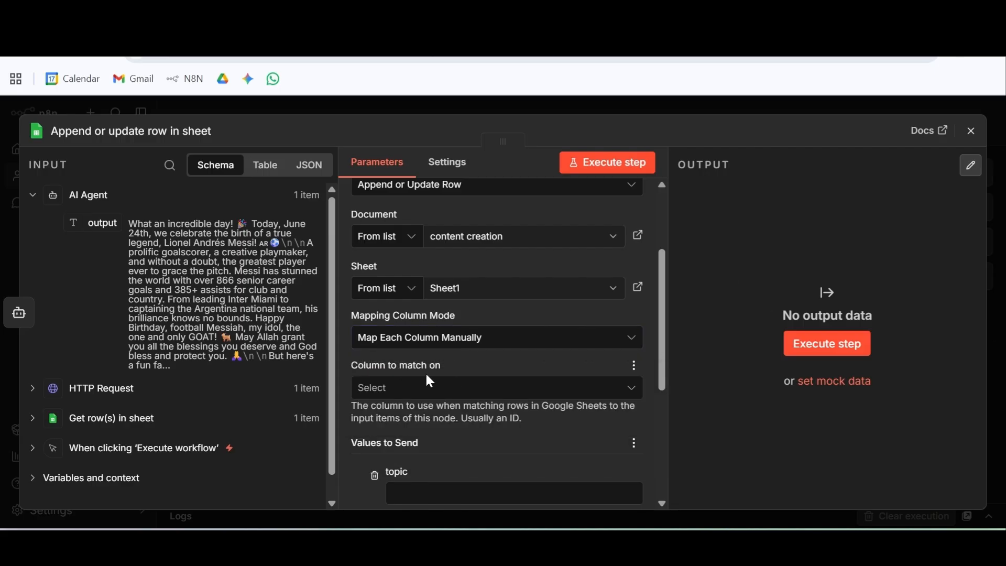
{"action": "scroll", "coordinate": [504, 386], "scroll_direction": "down", "scroll_amount": 3}
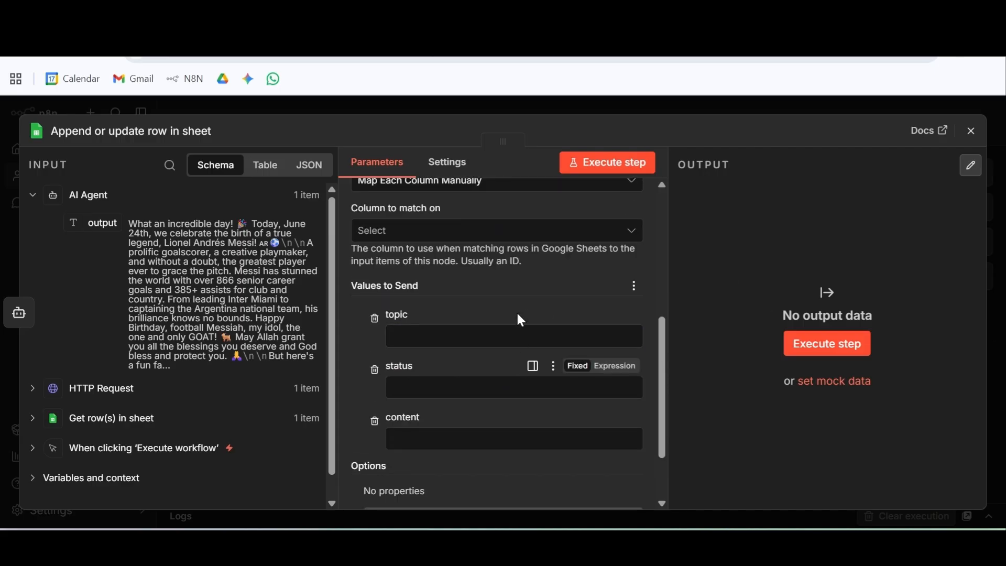
{"action": "left_click", "coordinate": [493, 238]}
{"action": "left_click", "coordinate": [416, 283]}
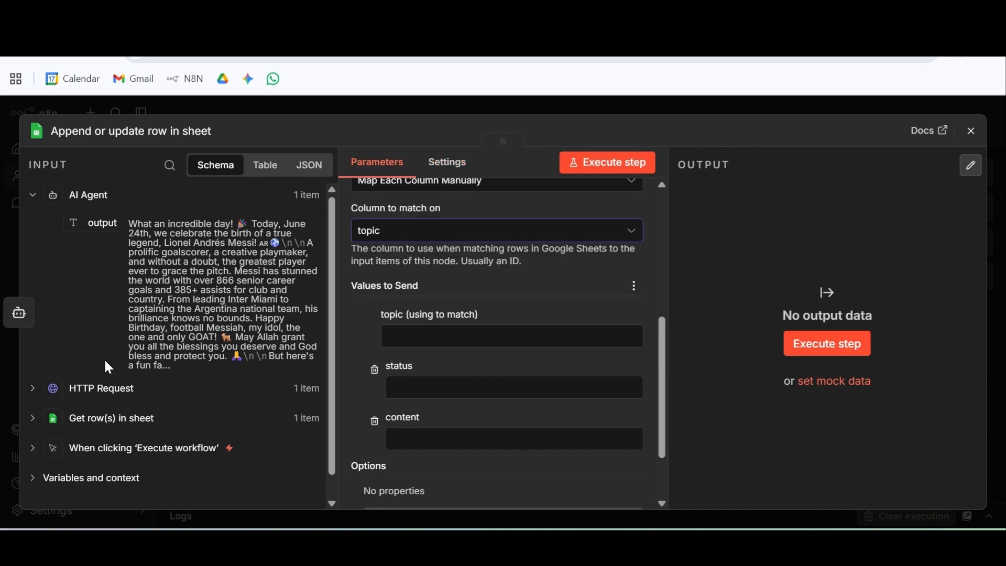
Step: Map the topic column to the Get row(s) in sheet topic, set status to "done", and map content to the AI Agent output
{"action": "scroll", "coordinate": [104, 382], "scroll_direction": "down", "scroll_amount": 1}
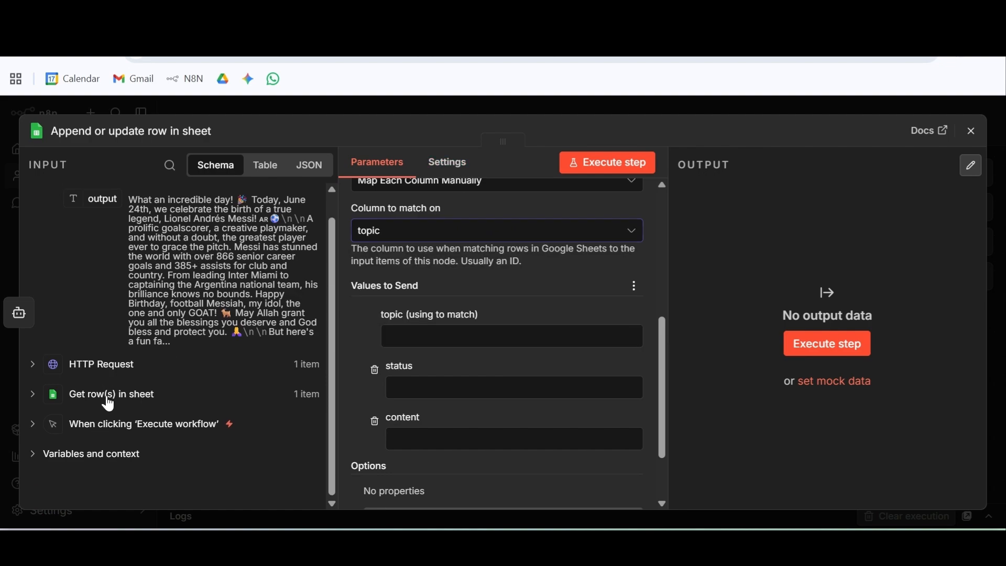
{"action": "left_click", "coordinate": [108, 400]}
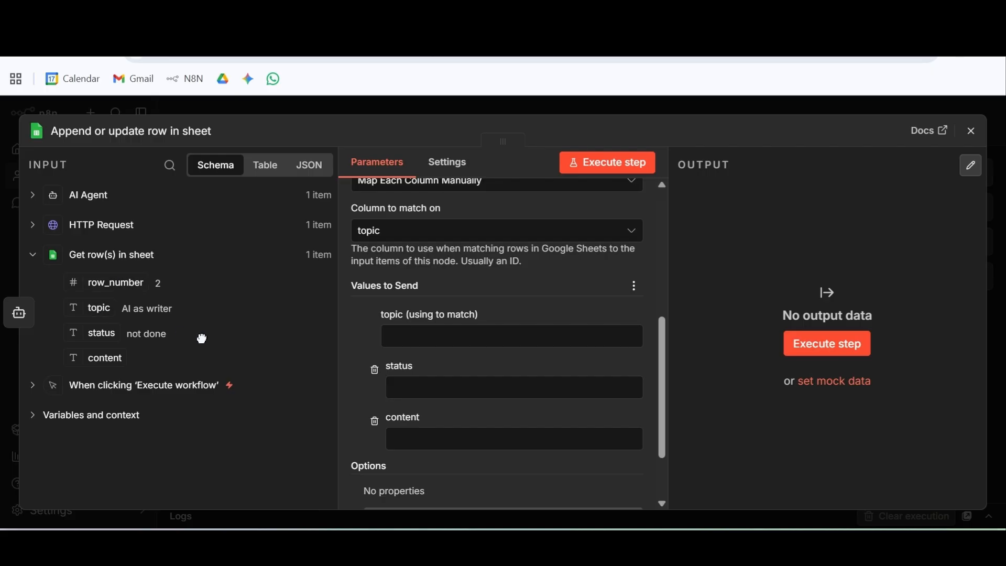
{"action": "left_click_drag", "start_coordinate": [201, 338], "coordinate": [415, 342]}
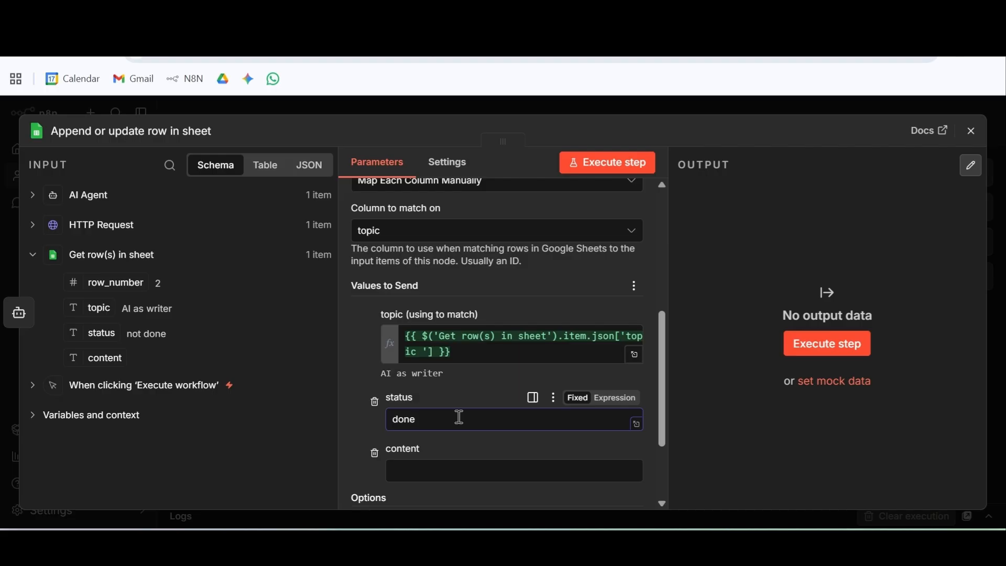
{"action": "left_click", "coordinate": [58, 198]}
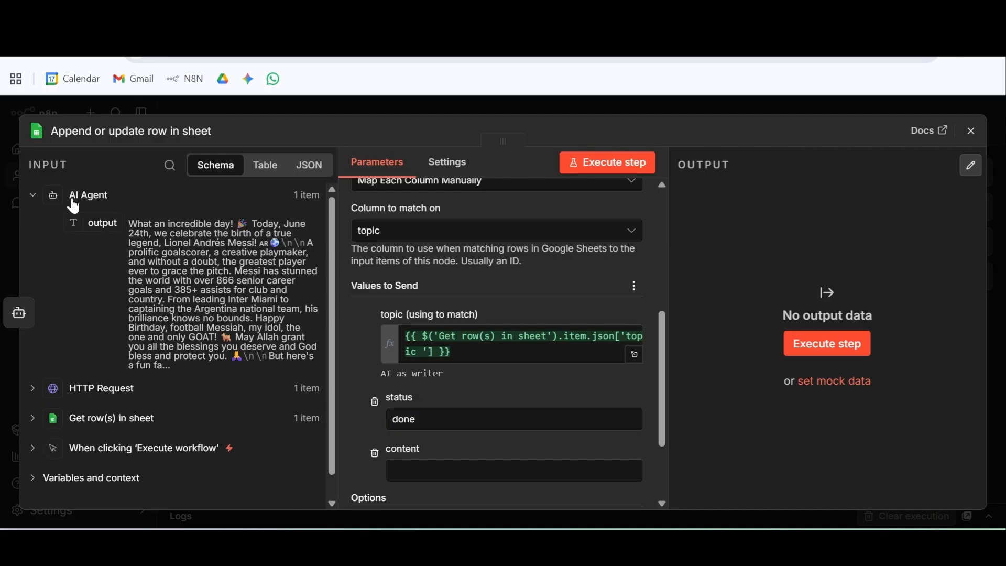
{"action": "left_click_drag", "start_coordinate": [87, 221], "coordinate": [412, 469]}
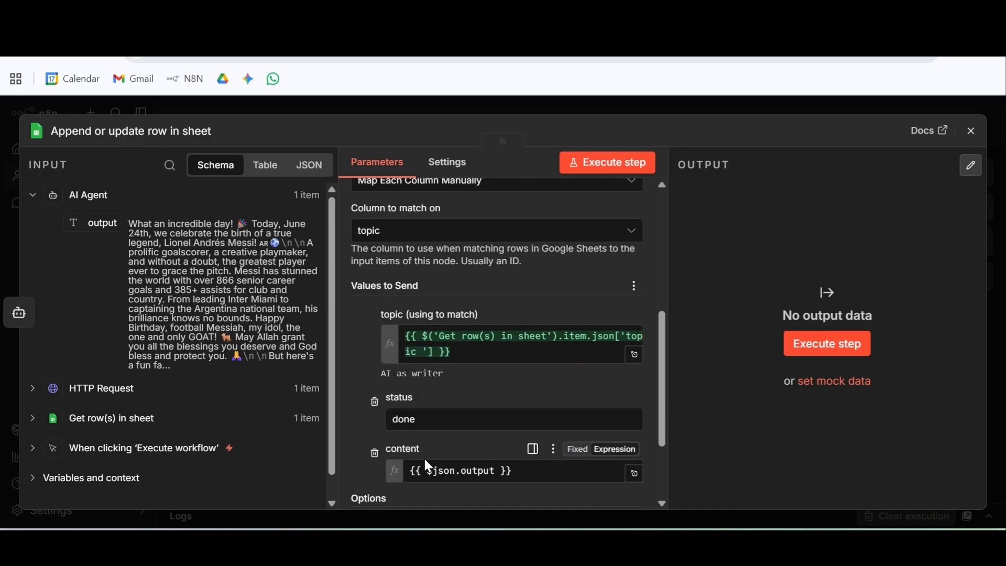
{"action": "scroll", "coordinate": [566, 256], "scroll_direction": "down", "scroll_amount": 3}
Step: Execute the Append or update row node on its own and check the updated row in the content creation spreadsheet
{"action": "left_click", "coordinate": [607, 163]}
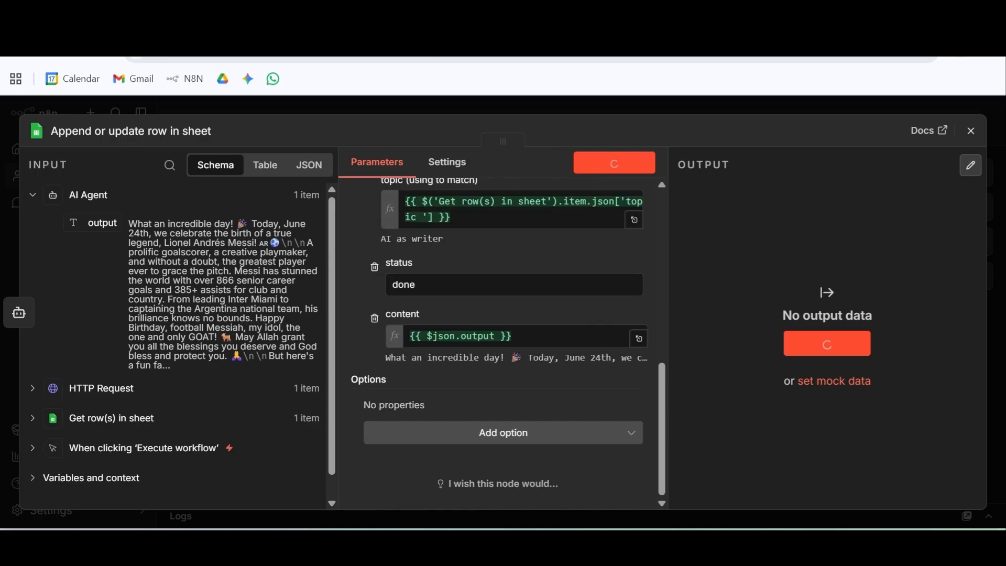
{"action": "left_click", "coordinate": [973, 132]}
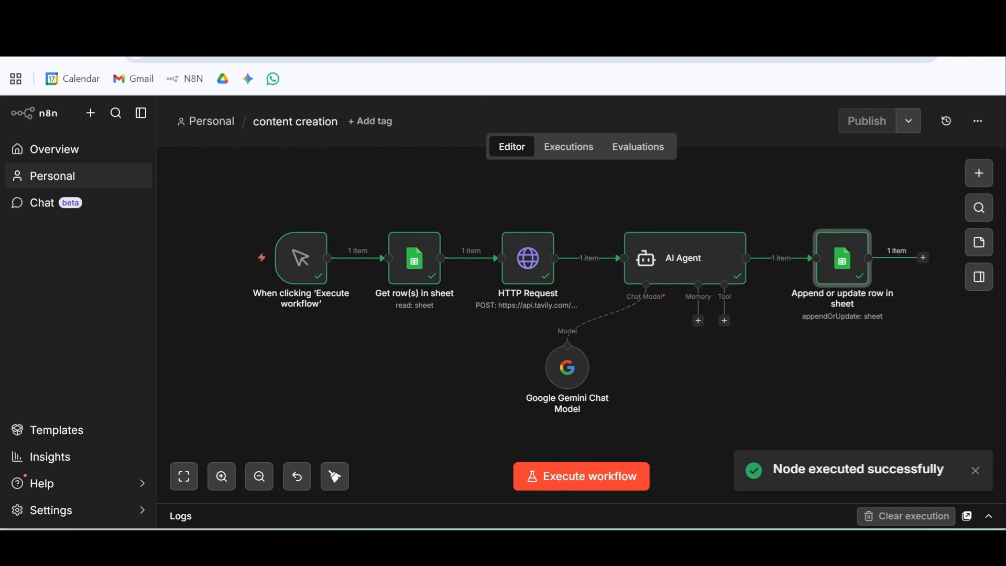
{"action": "key", "text": "ctrl+Tab"}
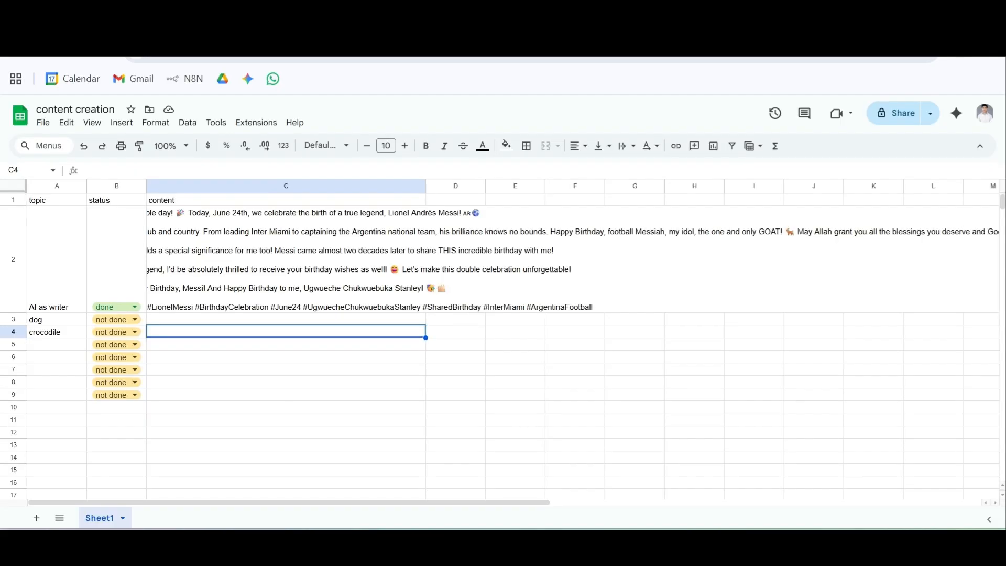
{"action": "left_click", "coordinate": [602, 309]}
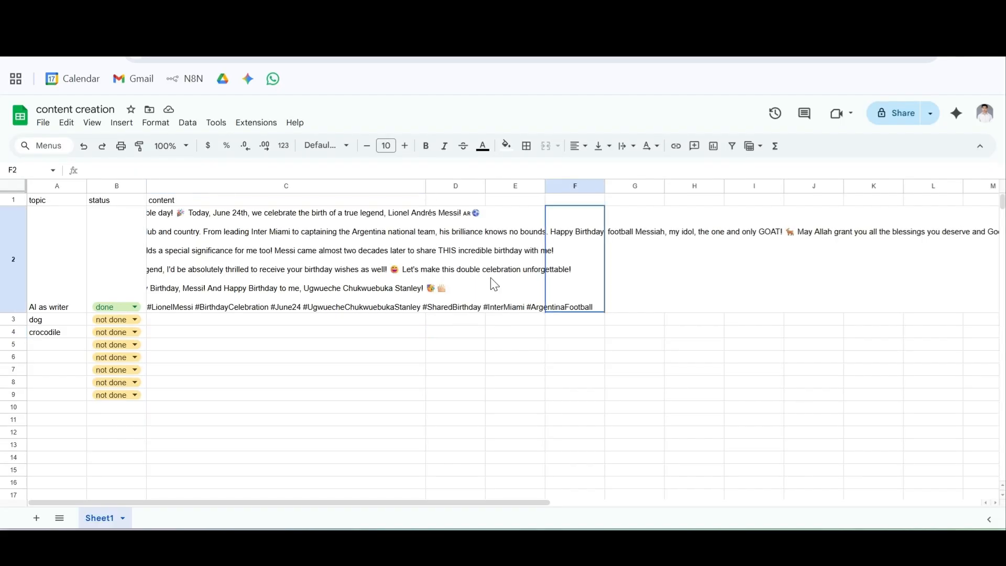
{"action": "left_click", "coordinate": [291, 225], "text": "shift"}
{"action": "left_click", "coordinate": [498, 399]}
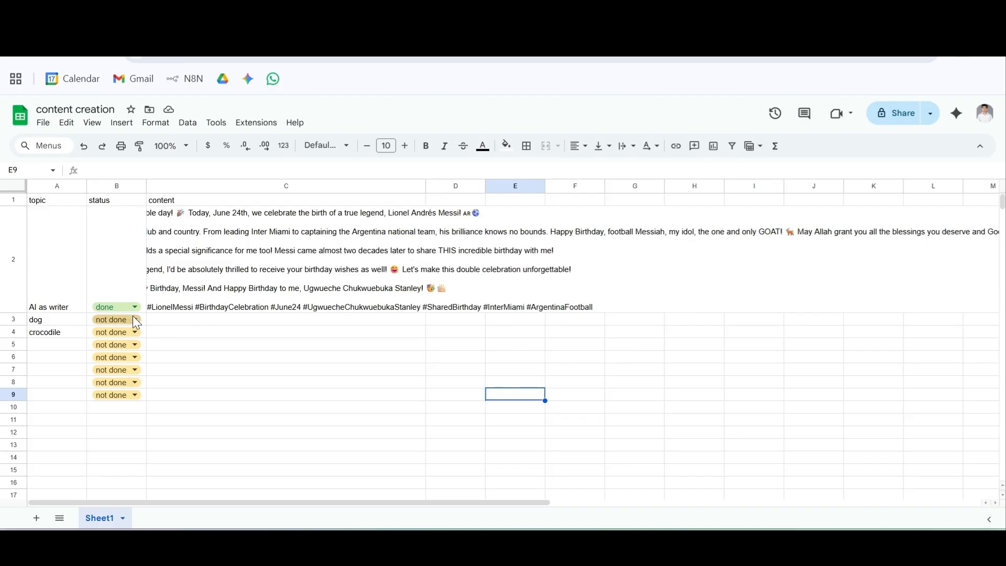
{"action": "key", "text": "alt+Tab"}
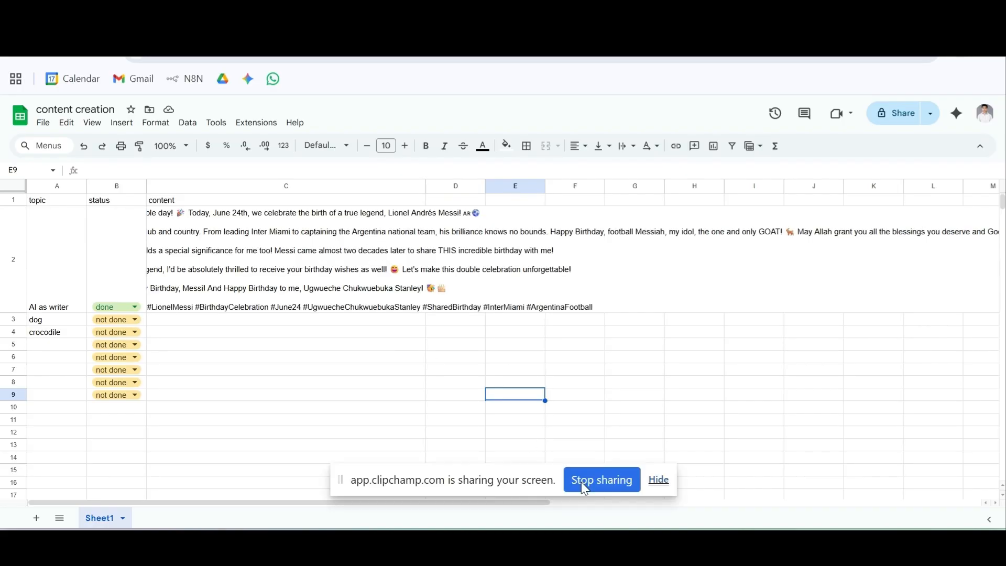
{"action": "left_click", "coordinate": [659, 479]}
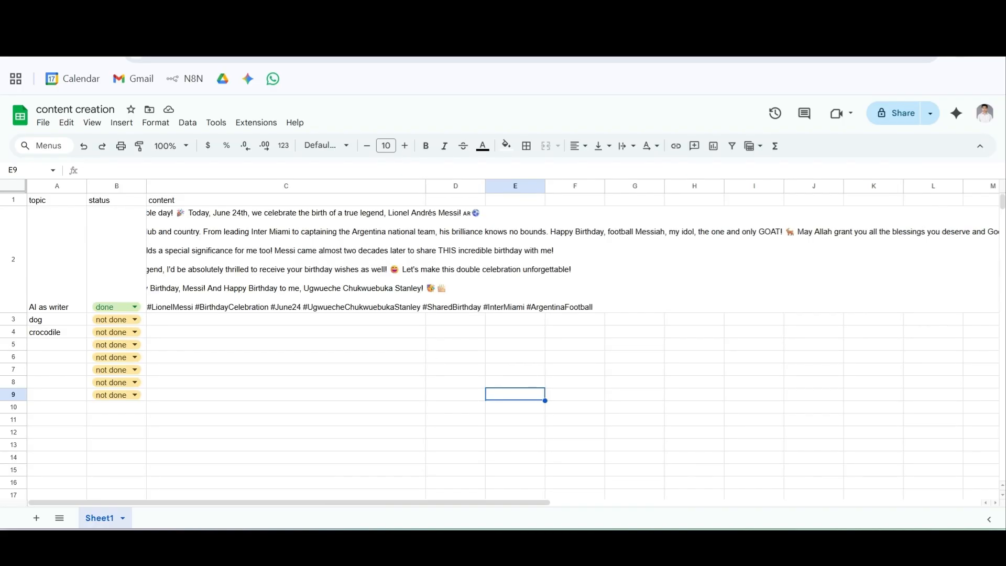
Step: Execute the whole workflow from n8n and review the post written for the "dog" topic in the content creation spreadsheet
{"action": "left_click", "coordinate": [385, 23]}
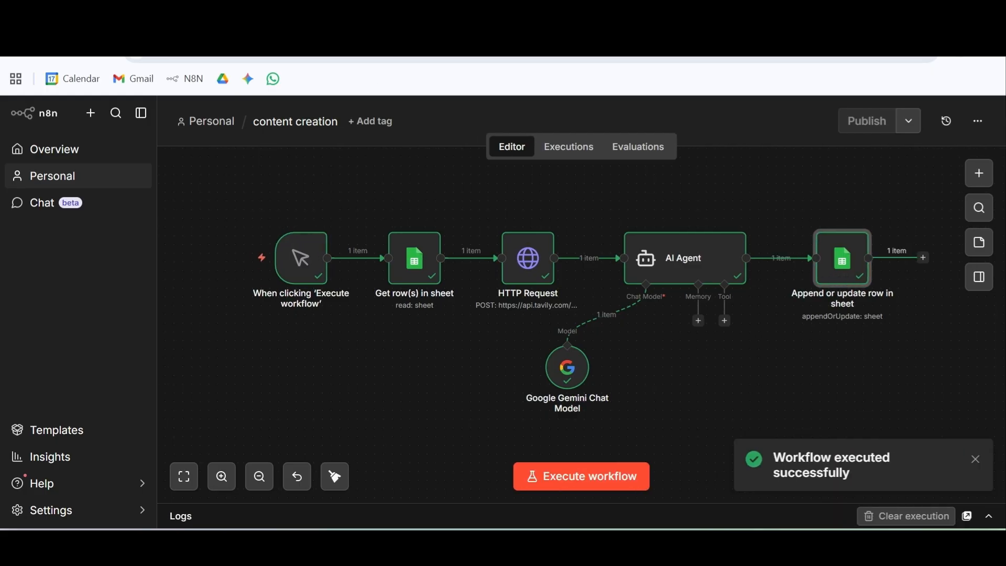
{"action": "left_click", "coordinate": [144, 16]}
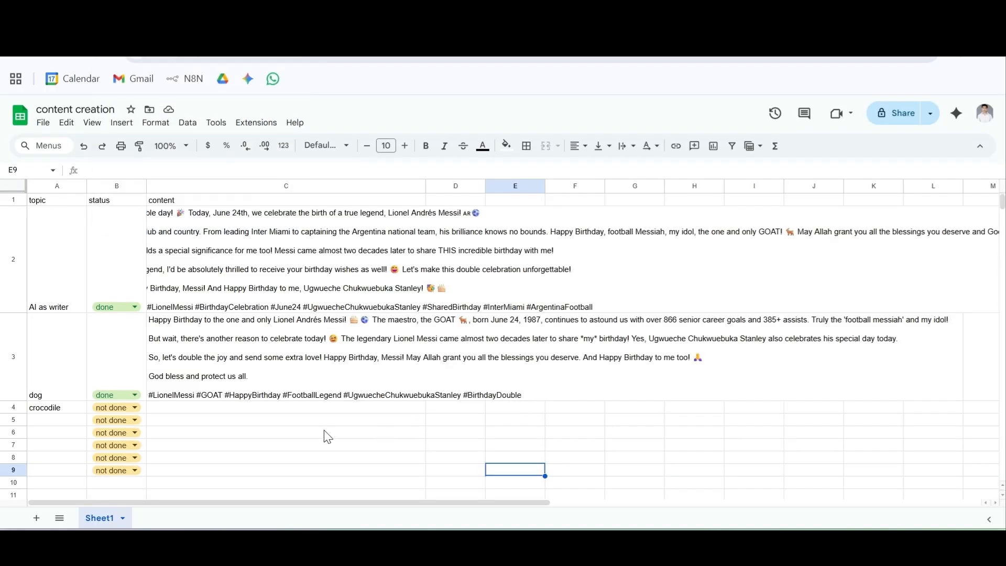
{"action": "scroll", "coordinate": [237, 428], "scroll_direction": "down", "scroll_amount": 3}
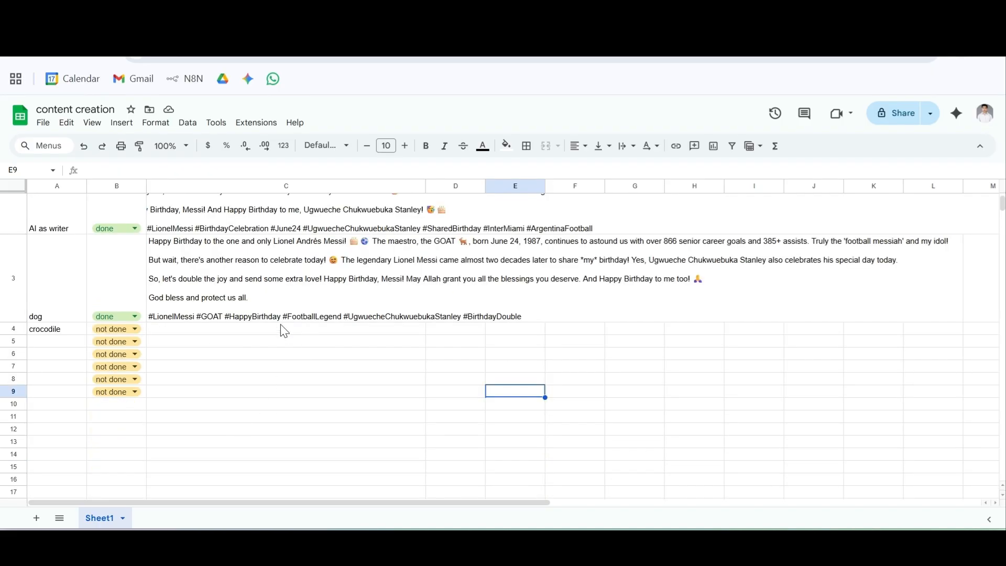
{"action": "left_click", "coordinate": [206, 291]}
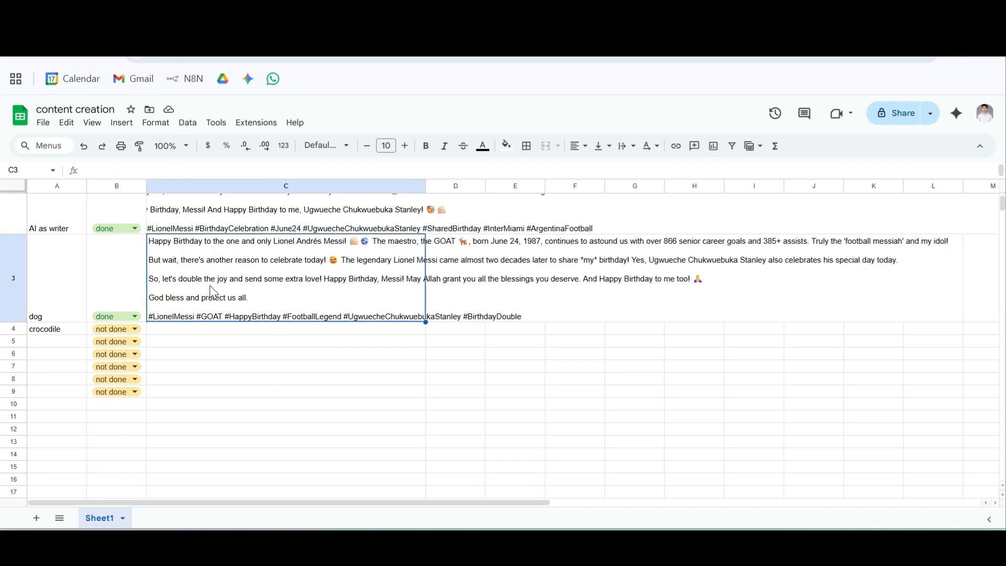
{"action": "scroll", "coordinate": [494, 347], "scroll_direction": "up", "scroll_amount": 3}
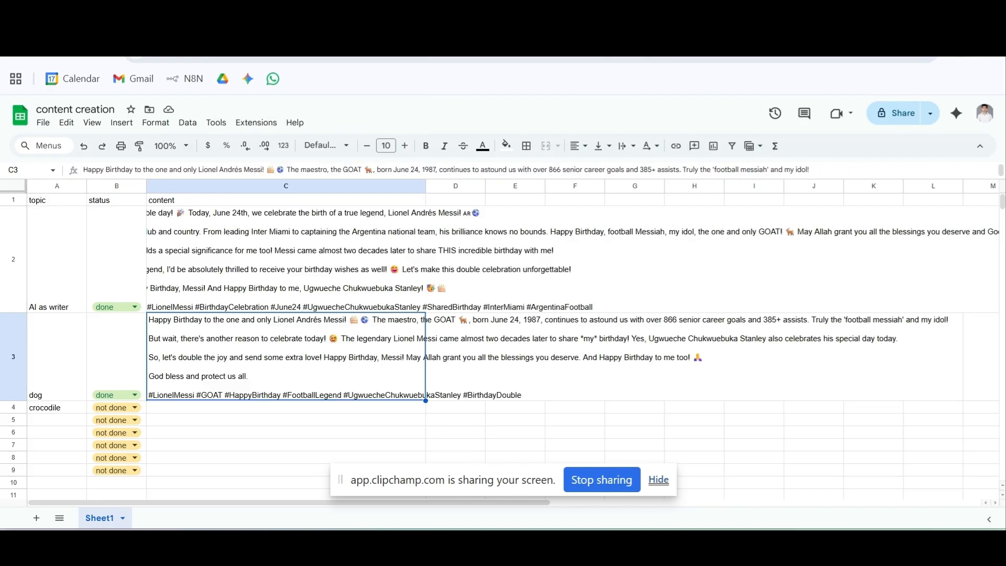
{"action": "left_click", "coordinate": [658, 480]}
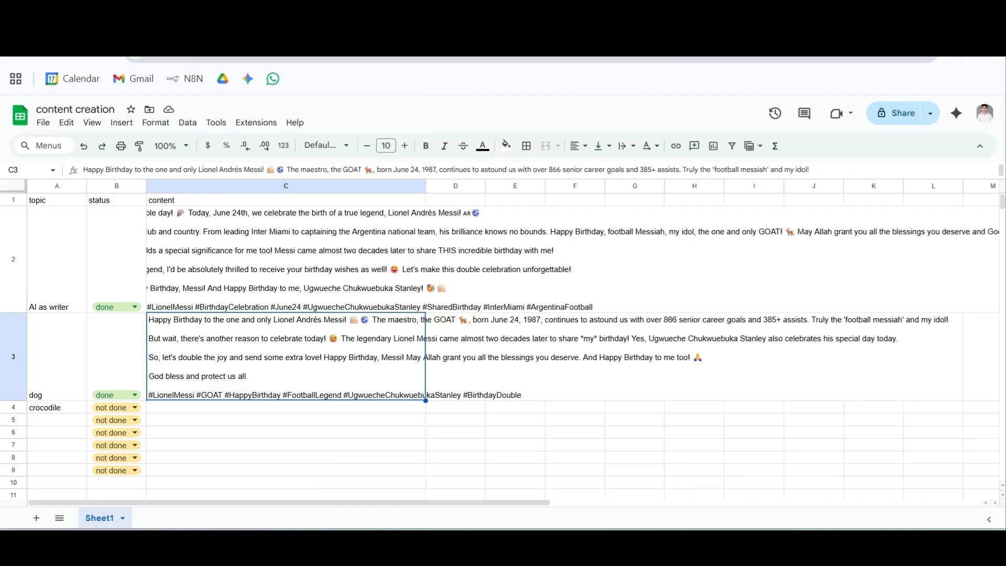
Step: Return to the n8n workflow and open the AI Agent node to inspect its input, prompt and output
{"action": "key", "text": "ctrl+Tab"}
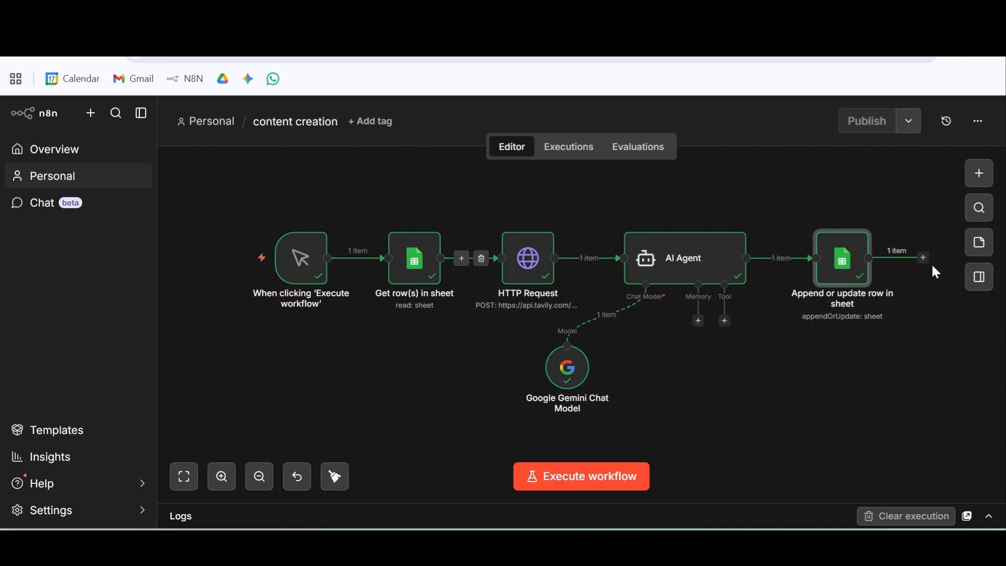
{"action": "left_click", "coordinate": [678, 257]}
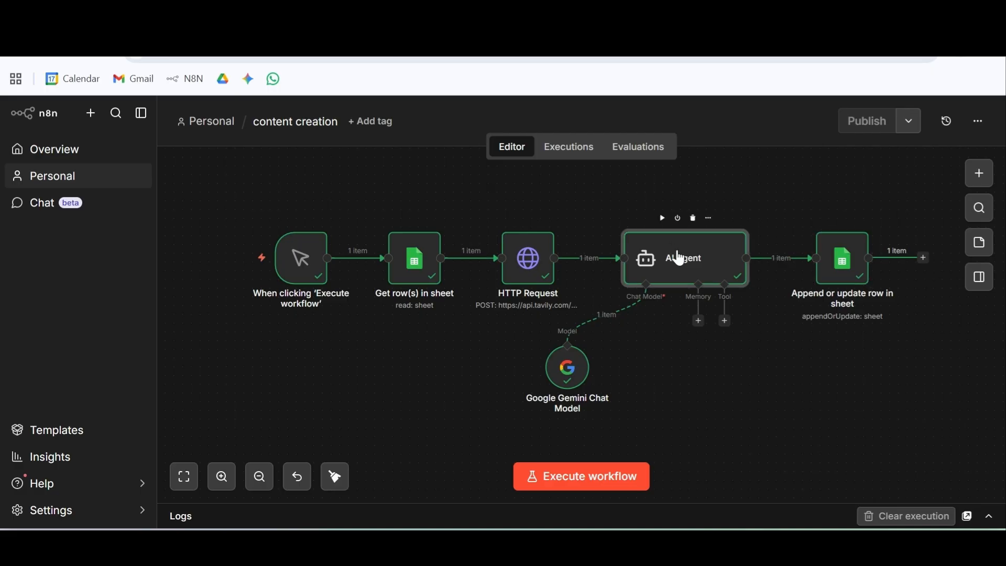
{"action": "double_click", "coordinate": [679, 257]}
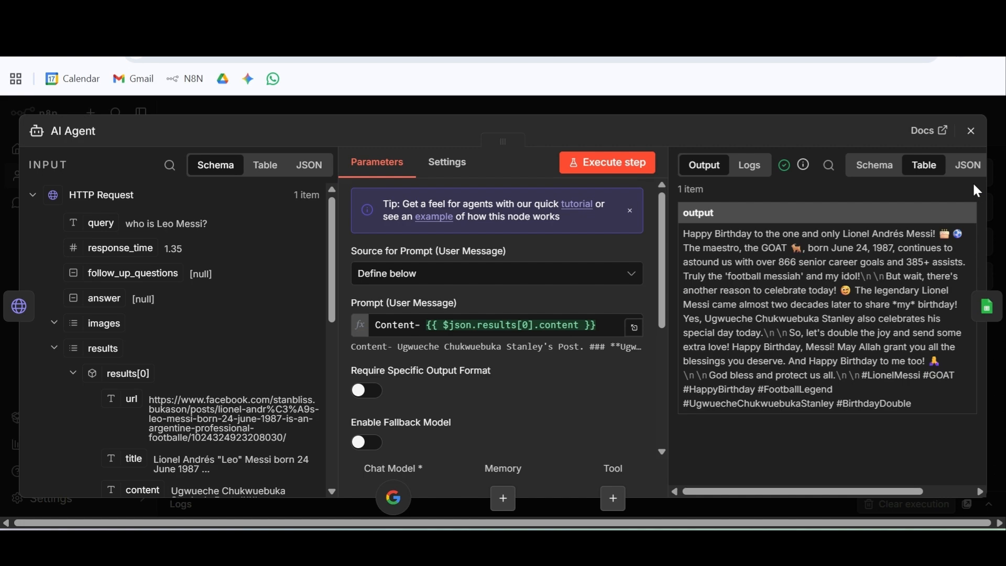
Step: Examine the research content passed into the AI Agent and the query shown in the HTTP Request node's output
{"action": "scroll", "coordinate": [237, 401], "scroll_direction": "down", "scroll_amount": 3}
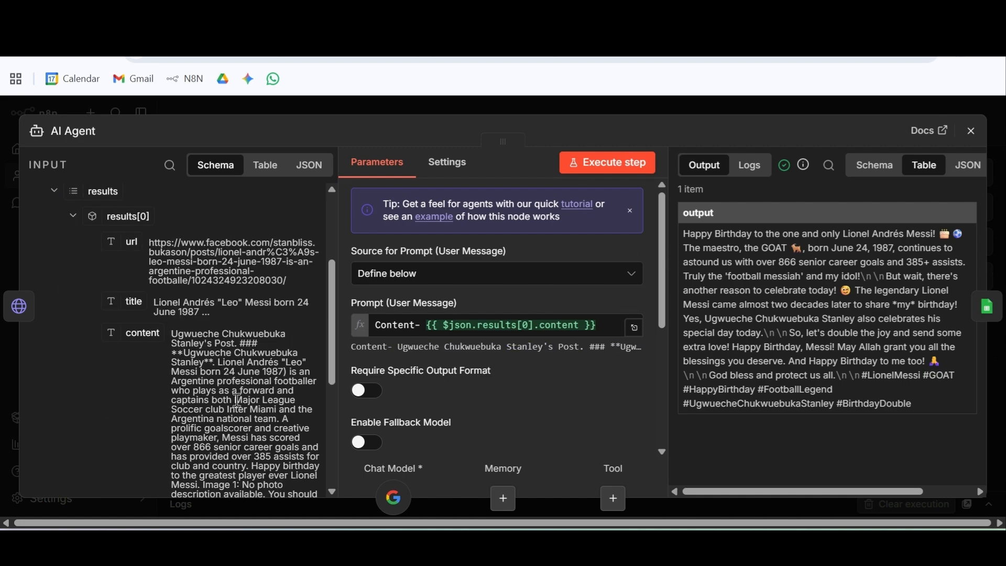
{"action": "scroll", "coordinate": [236, 400], "scroll_direction": "down", "scroll_amount": 2}
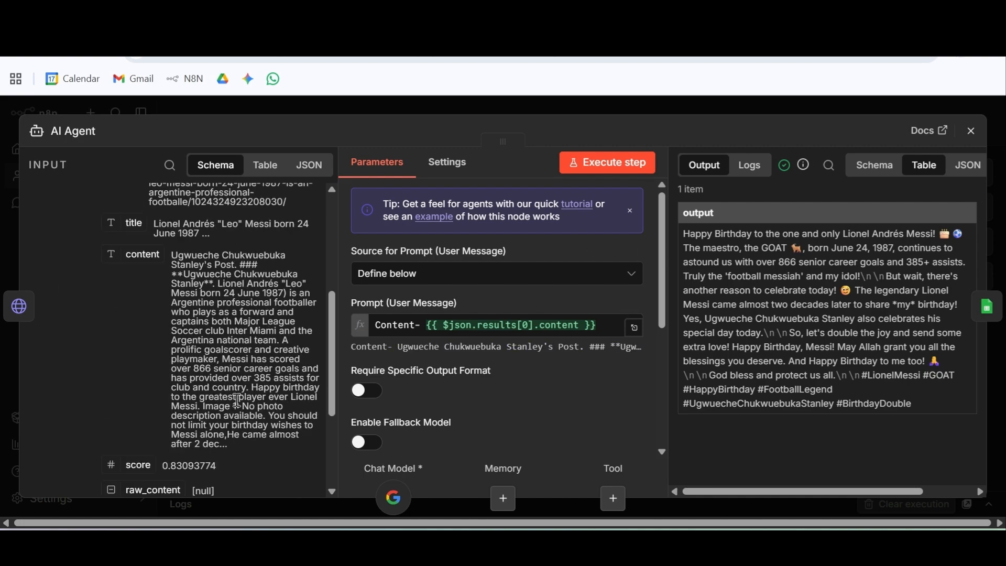
{"action": "left_click", "coordinate": [974, 131]}
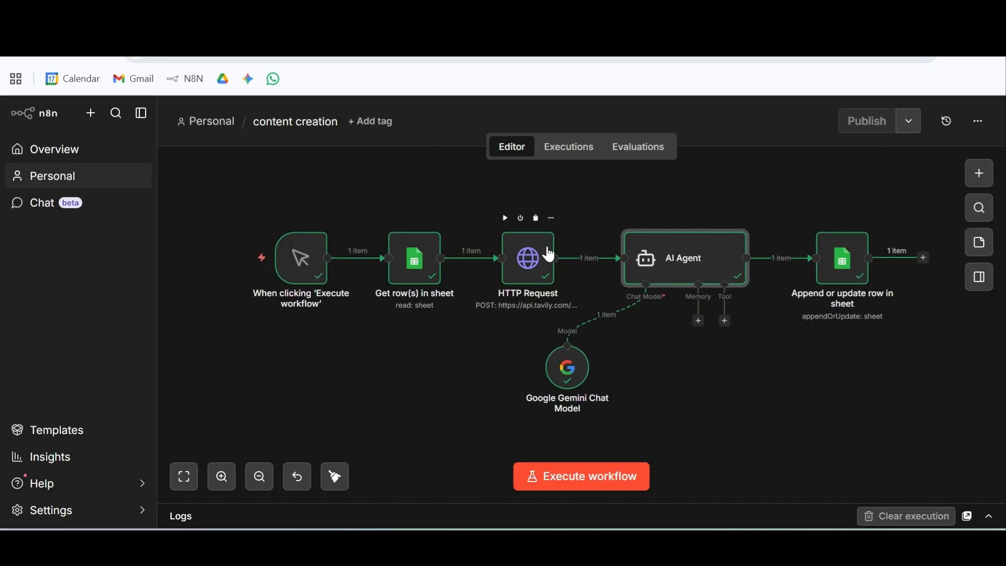
{"action": "left_click", "coordinate": [515, 266]}
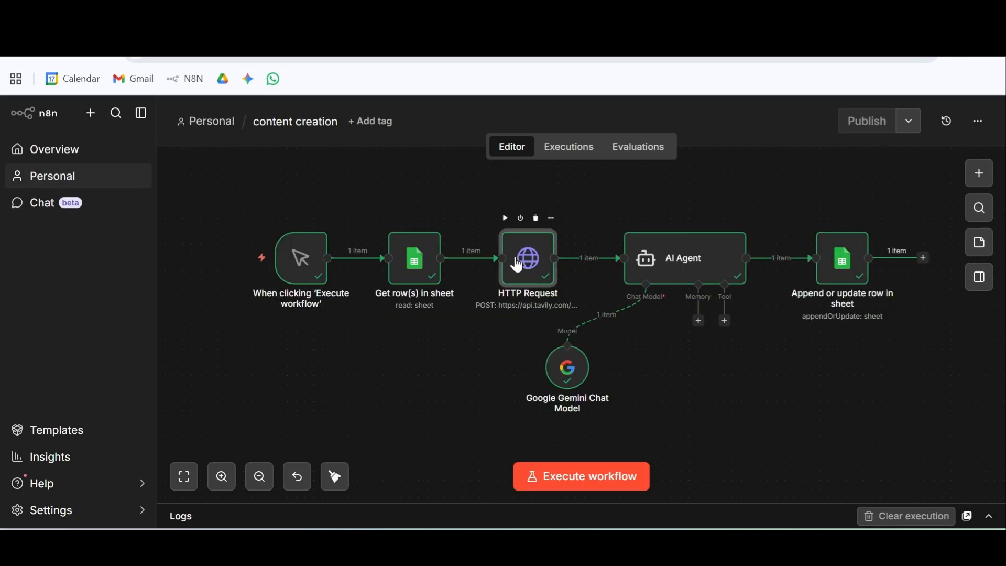
{"action": "double_click", "coordinate": [518, 266]}
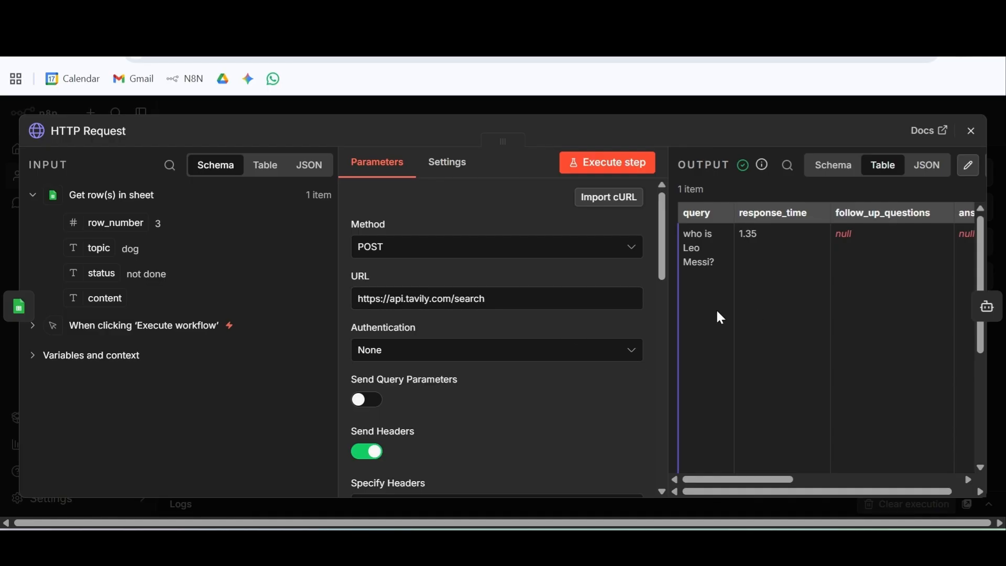
{"action": "left_click", "coordinate": [971, 131]}
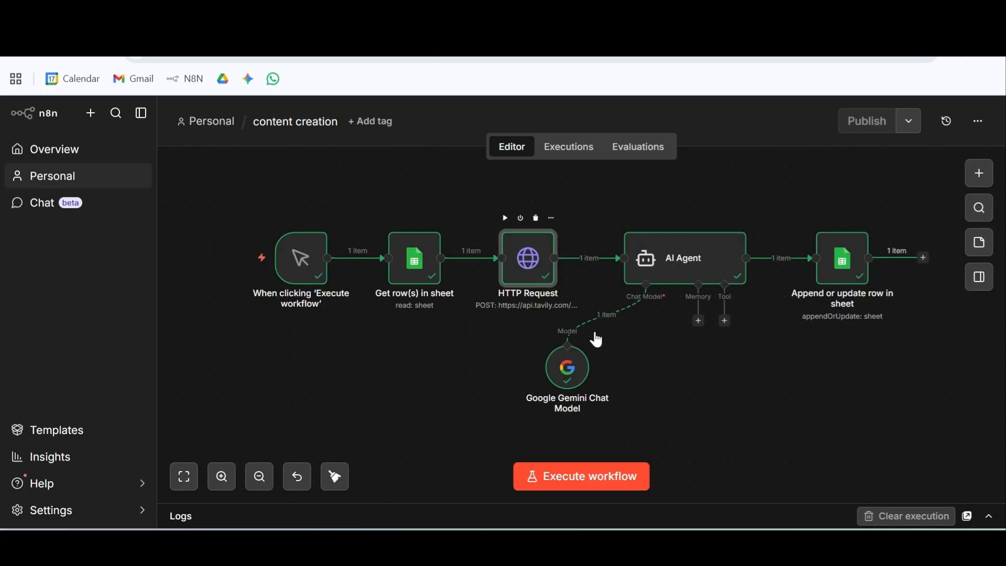
Step: Switch the HTTP Request node's JSON body to an expression and open it in the expanded expression editor
{"action": "key", "text": "Return"}
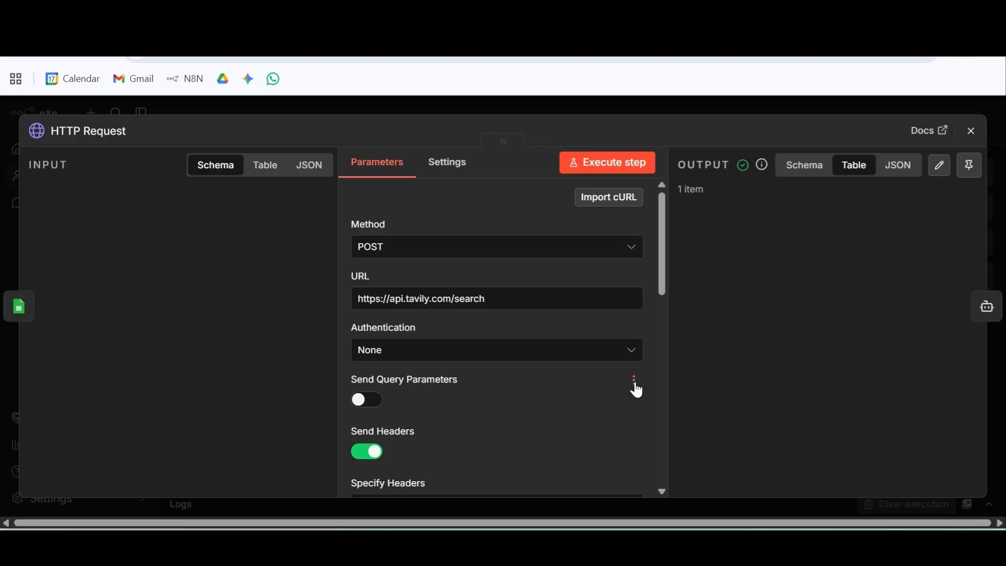
{"action": "scroll", "coordinate": [493, 365], "scroll_direction": "down", "scroll_amount": 6}
{"action": "scroll", "coordinate": [497, 371], "scroll_direction": "down", "scroll_amount": 6}
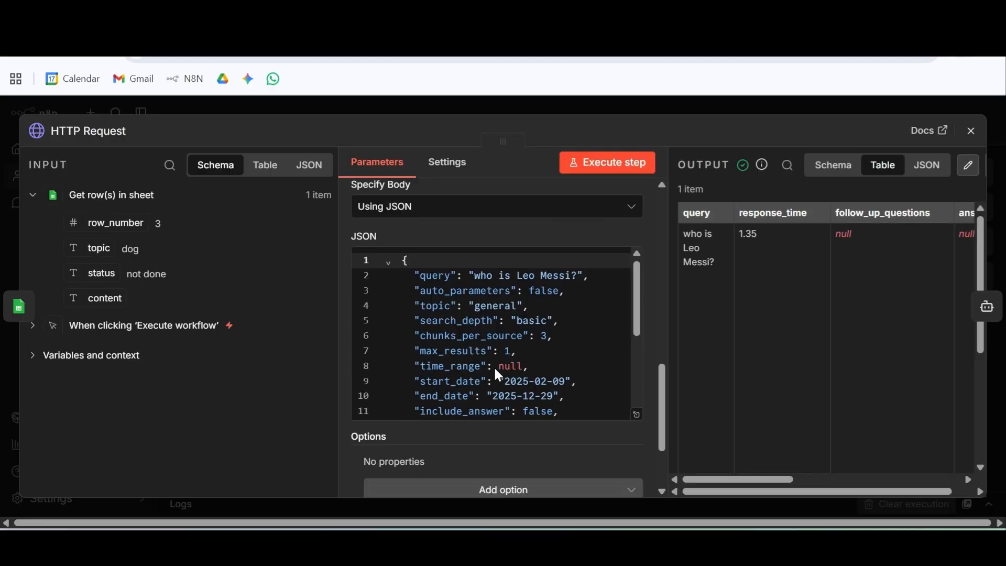
{"action": "scroll", "coordinate": [597, 288], "scroll_direction": "up", "scroll_amount": 1}
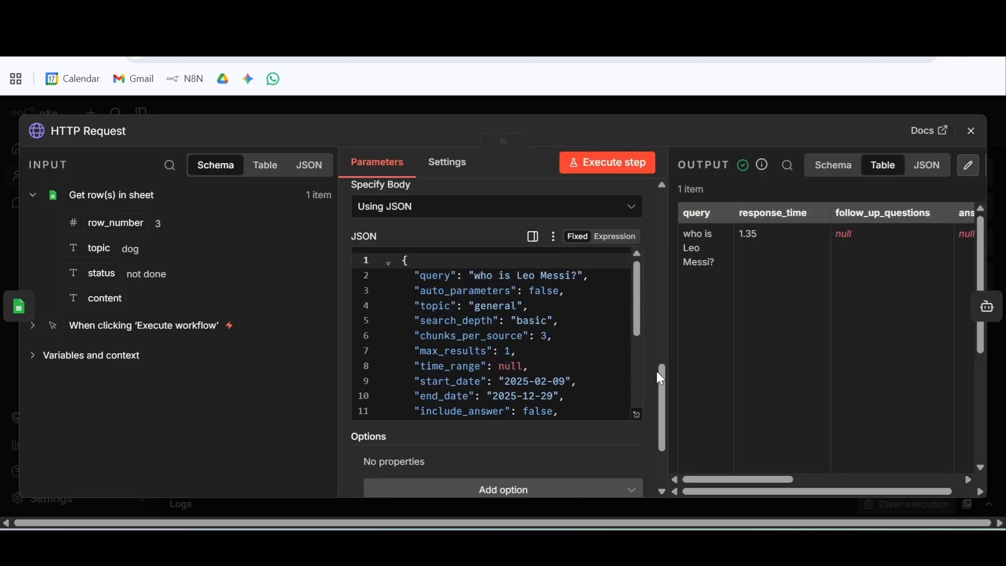
{"action": "left_click", "coordinate": [614, 236]}
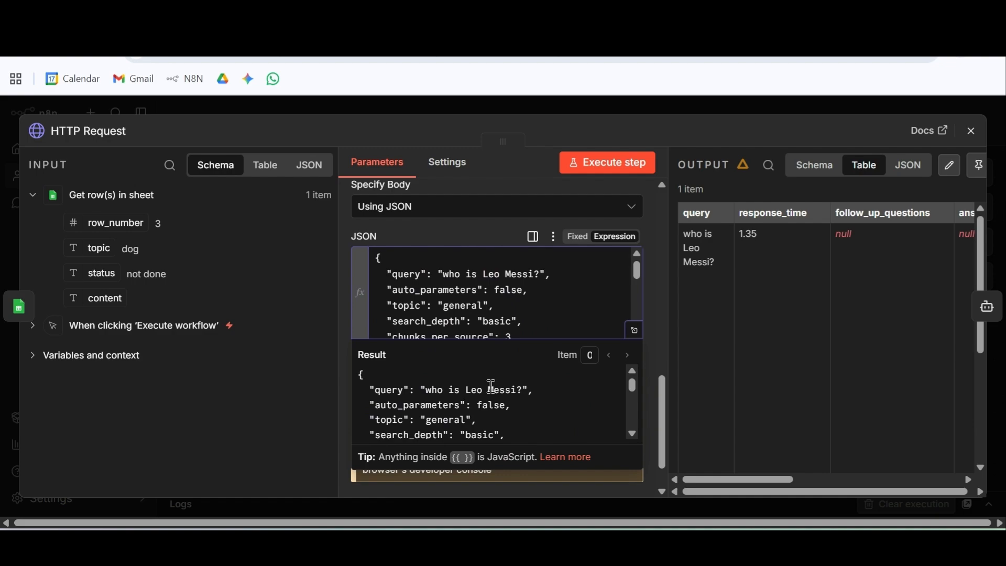
{"action": "left_click_drag", "start_coordinate": [522, 390], "coordinate": [429, 396]}
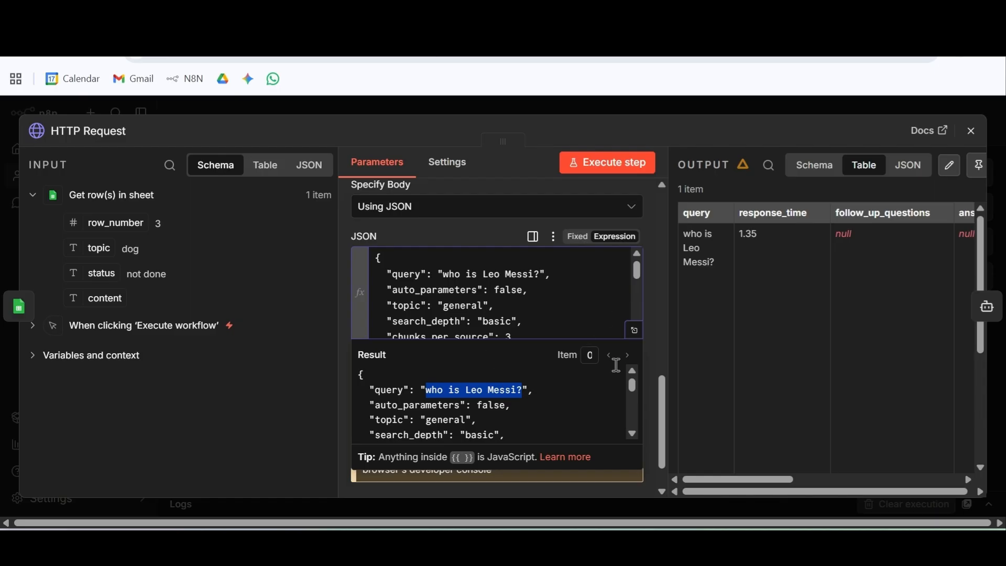
{"action": "left_click", "coordinate": [634, 332]}
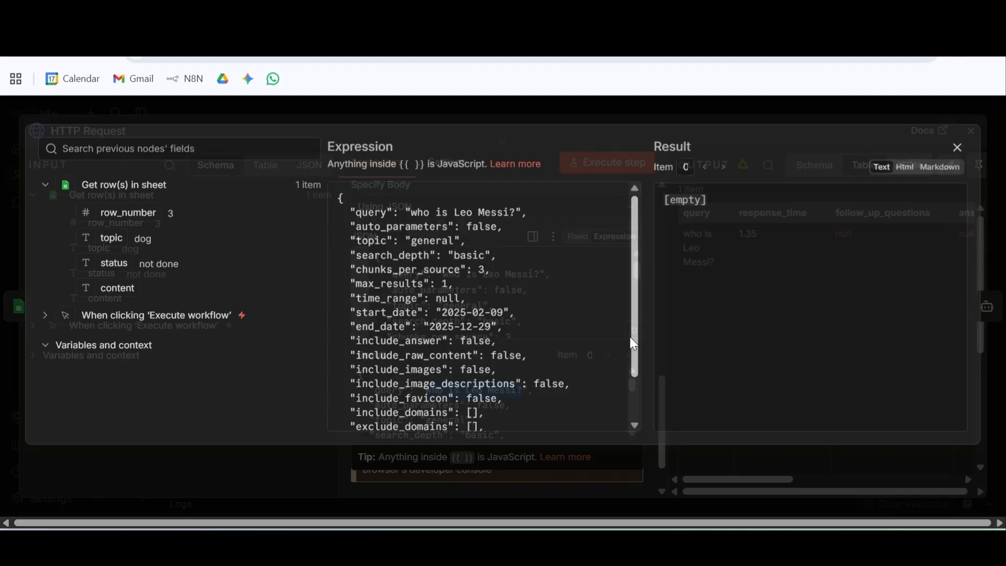
Step: Replace the fixed "query" text in the JSON body with the topic field from Get row(s) in sheet and close the node
{"action": "left_click_drag", "start_coordinate": [518, 213], "coordinate": [413, 222]}
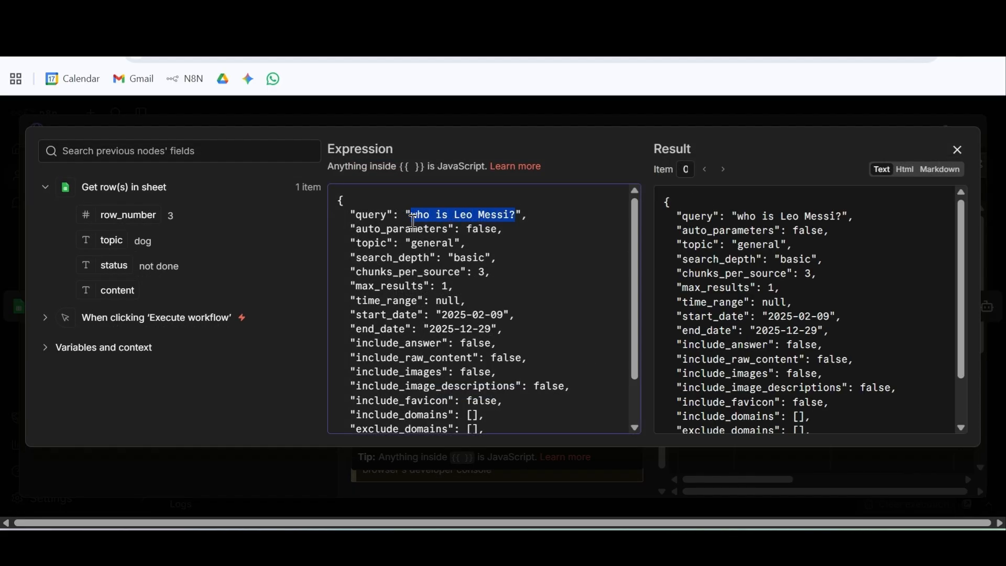
{"action": "key", "text": "BackSpace"}
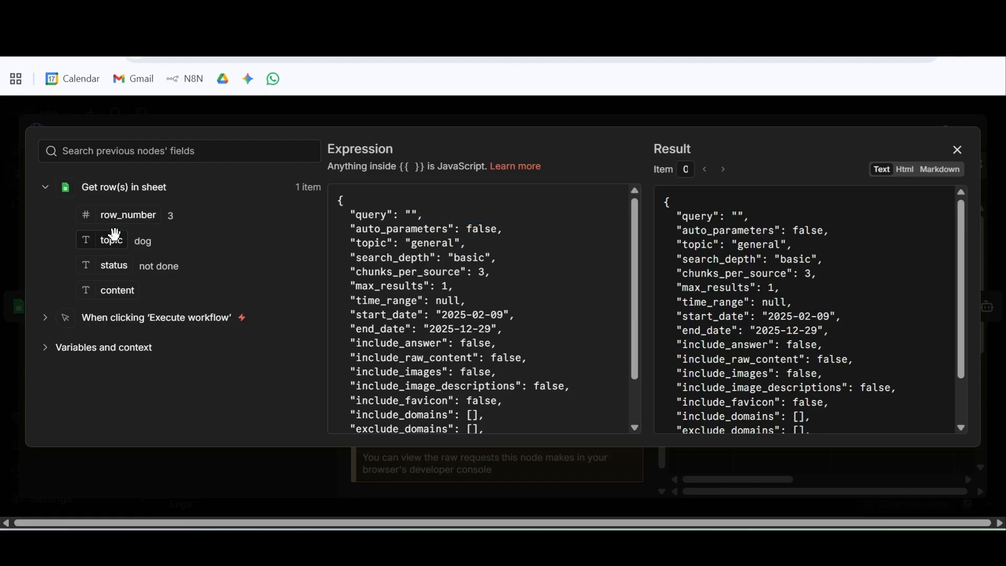
{"action": "left_click_drag", "start_coordinate": [114, 235], "coordinate": [413, 215]}
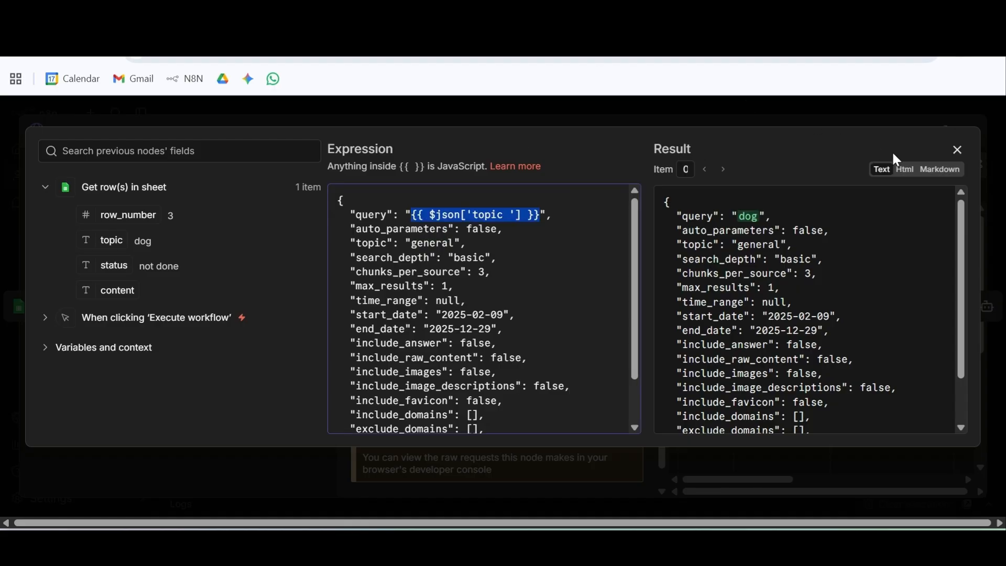
{"action": "left_click", "coordinate": [956, 151]}
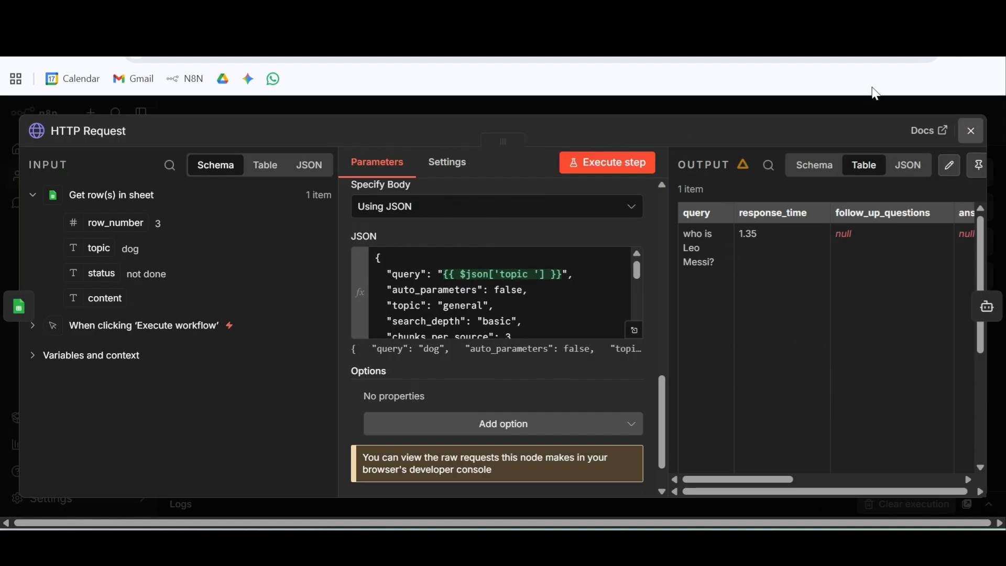
{"action": "left_click", "coordinate": [973, 139]}
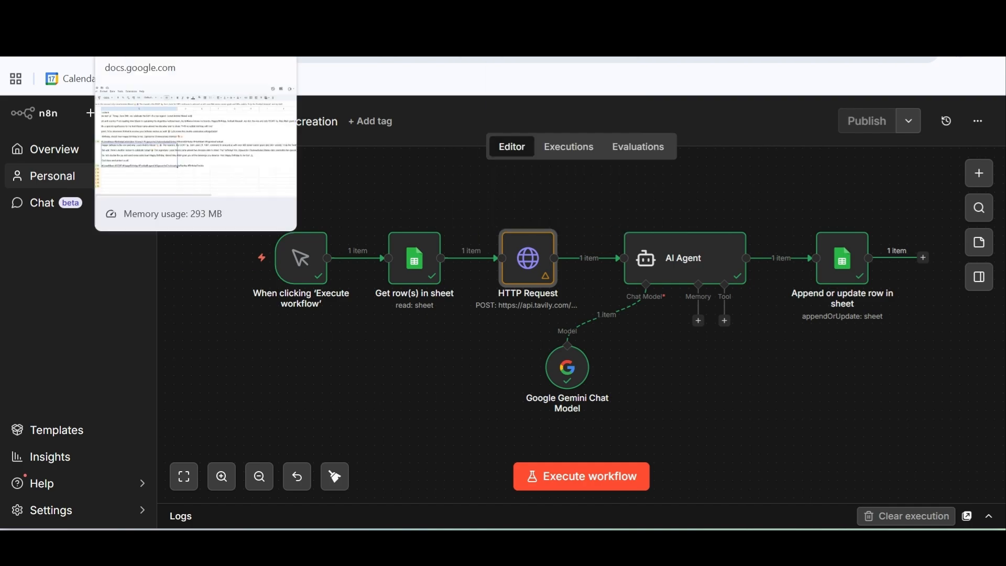
Step: In the content creation spreadsheet, clear the generated posts from rows 2 and 3, covering C2:G3
{"action": "left_click", "coordinate": [178, 16]}
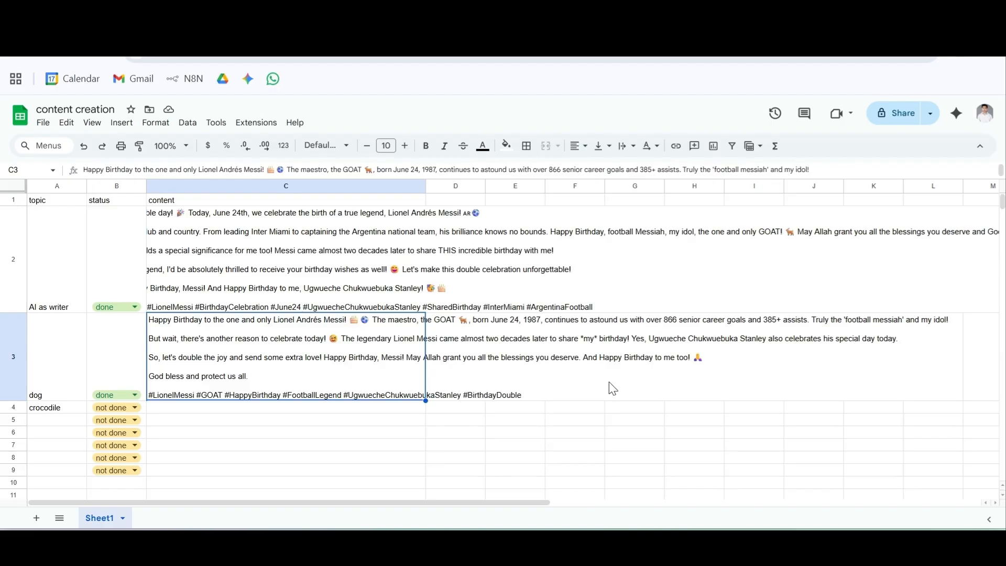
{"action": "left_click_drag", "start_coordinate": [626, 397], "coordinate": [340, 255]}
{"action": "key", "text": "Delete"}
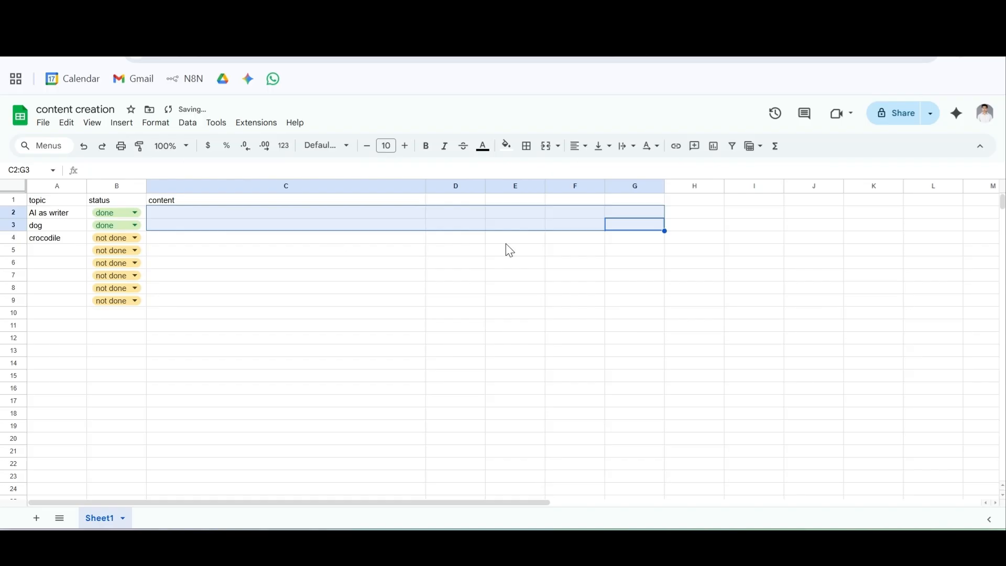
Step: Set the status of the "AI as writer" and "dog" topics to "not done"
{"action": "left_click", "coordinate": [127, 213]}
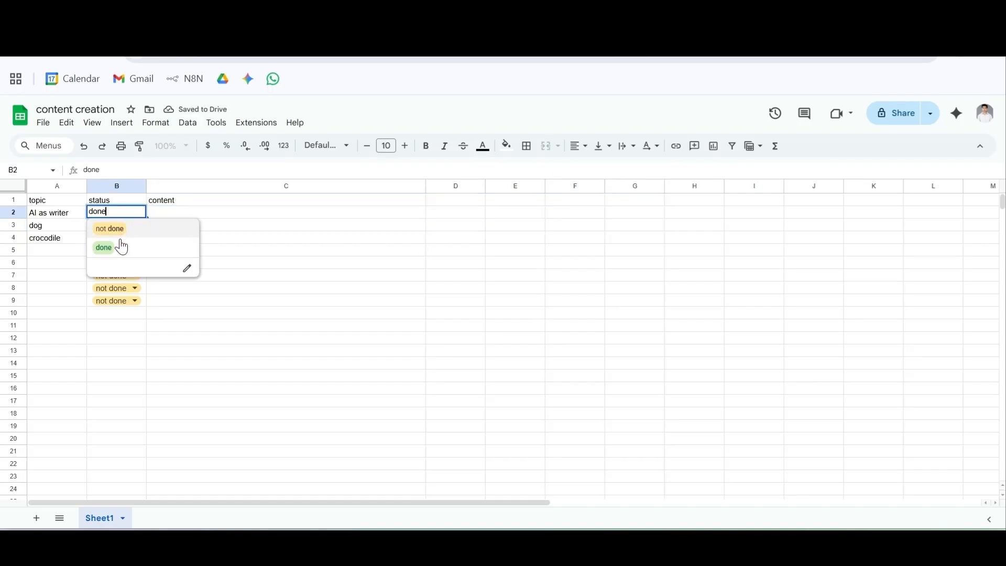
{"action": "left_click", "coordinate": [127, 229]}
{"action": "left_click", "coordinate": [129, 224]}
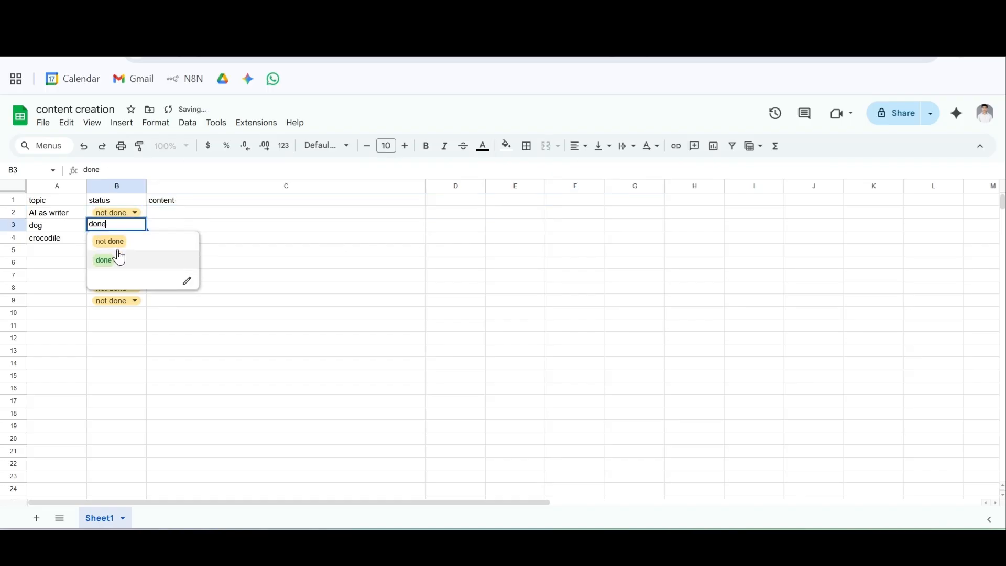
{"action": "type", "text": "done"}
{"action": "left_click", "coordinate": [123, 241]}
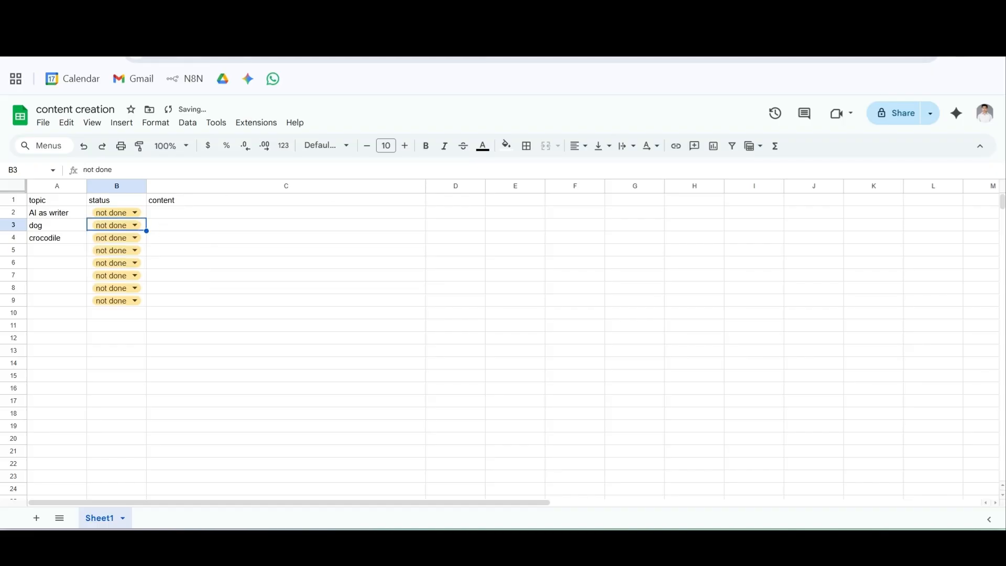
Step: Execute the whole workflow in n8n and check the post written for "AI as writer" in the content creation spreadsheet
{"action": "left_click", "coordinate": [93, 21]}
{"action": "mouse_move", "coordinate": [268, 261]}
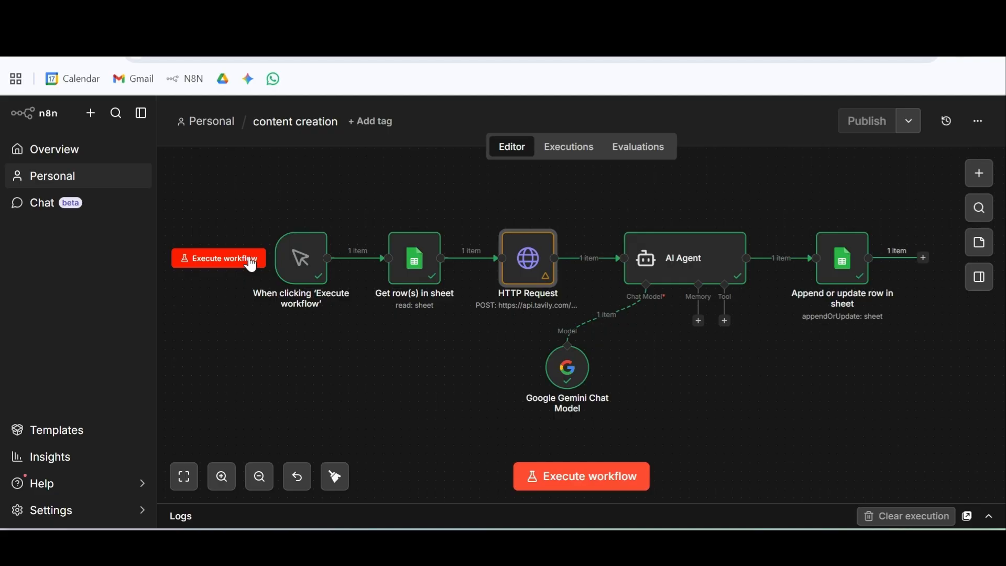
{"action": "left_click", "coordinate": [250, 262]}
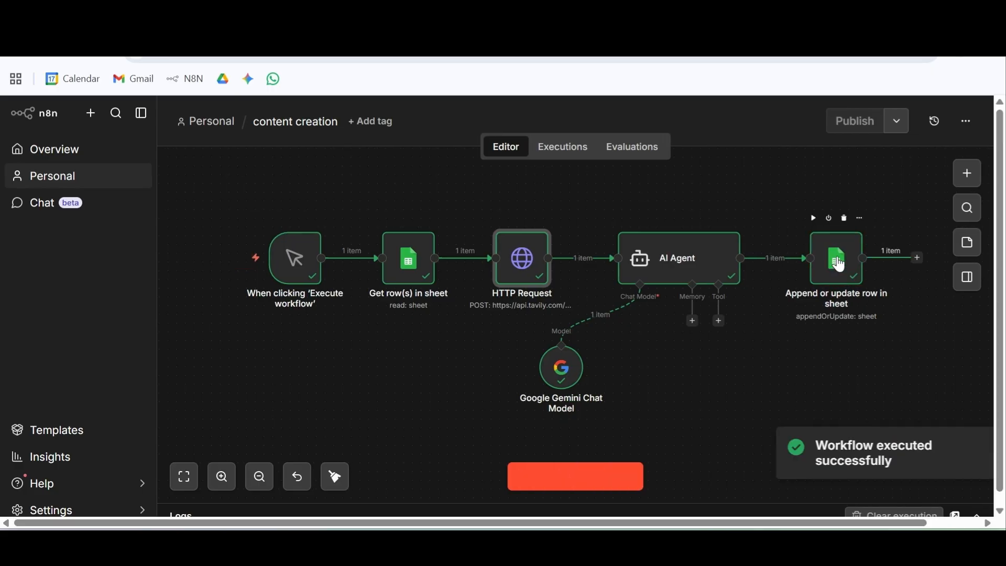
{"action": "left_click", "coordinate": [204, 23]}
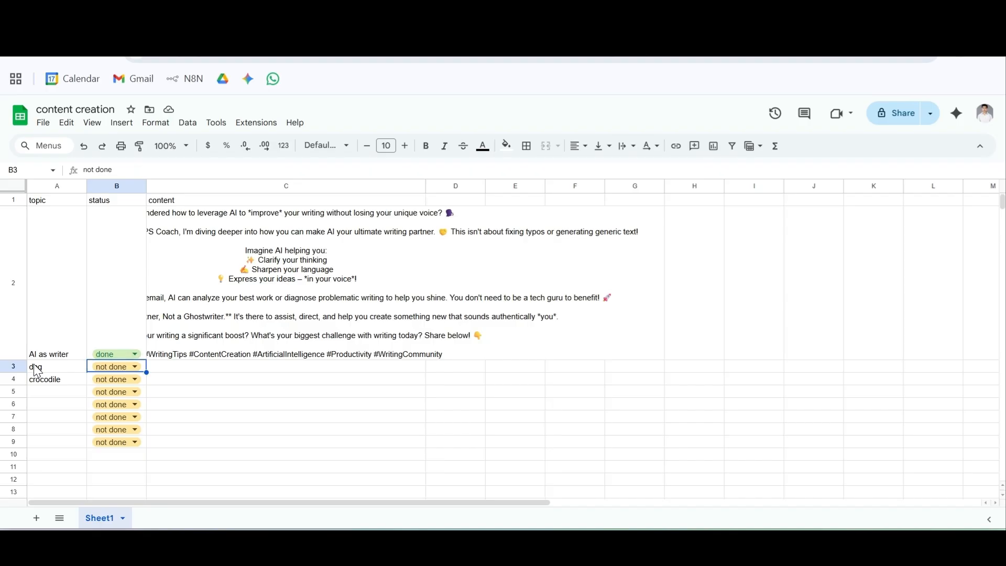
Step: Execute the workflow again from n8n and review the new post for the "dog" topic in the spreadsheet
{"action": "left_click", "coordinate": [99, 19]}
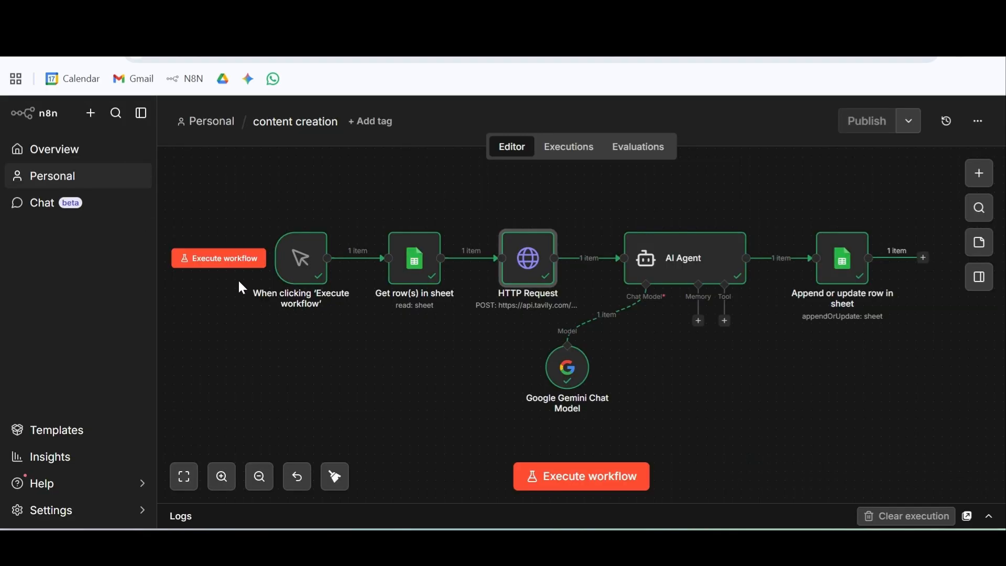
{"action": "left_click", "coordinate": [224, 259]}
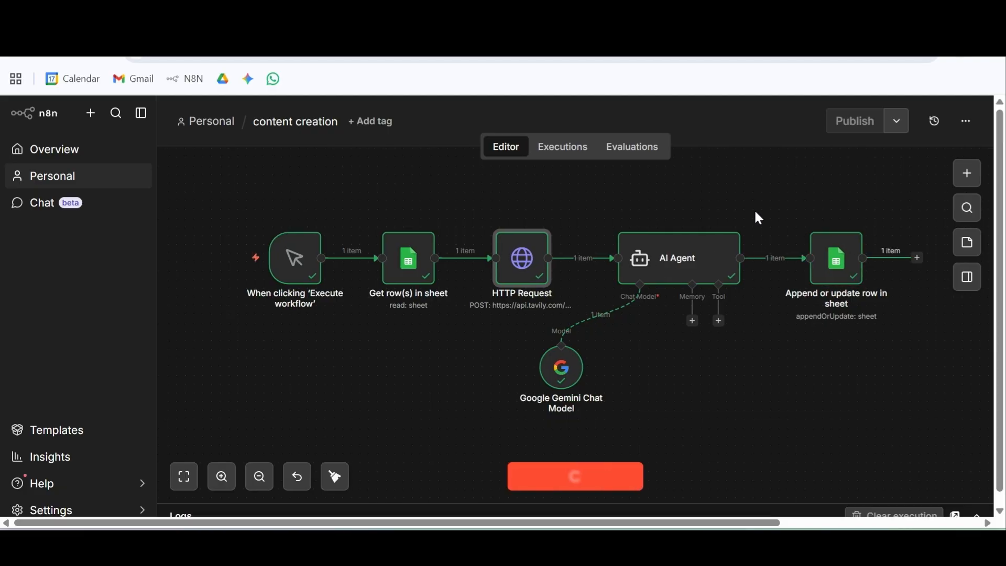
{"action": "left_click", "coordinate": [440, 18]}
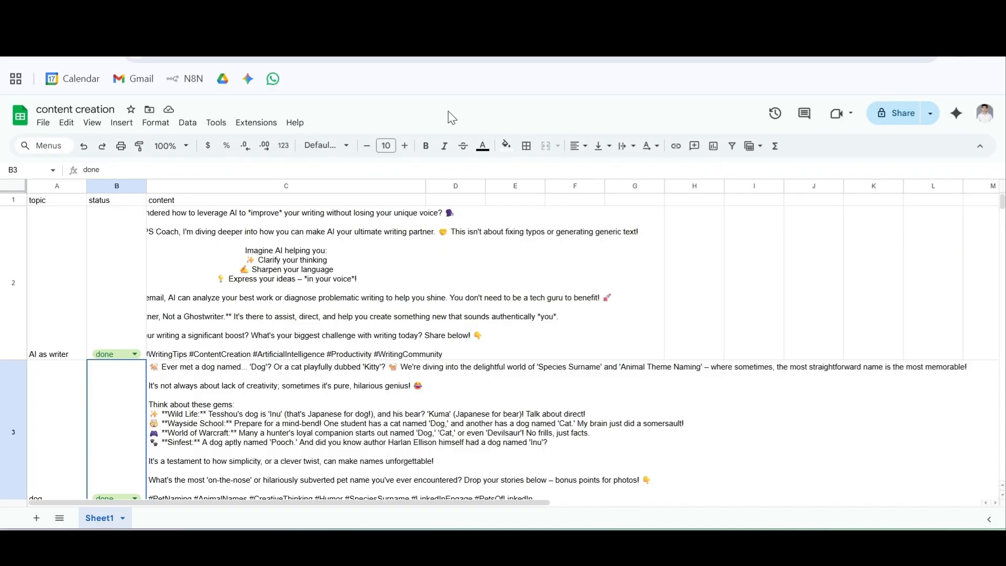
{"action": "scroll", "coordinate": [455, 357], "scroll_direction": "down", "scroll_amount": 2}
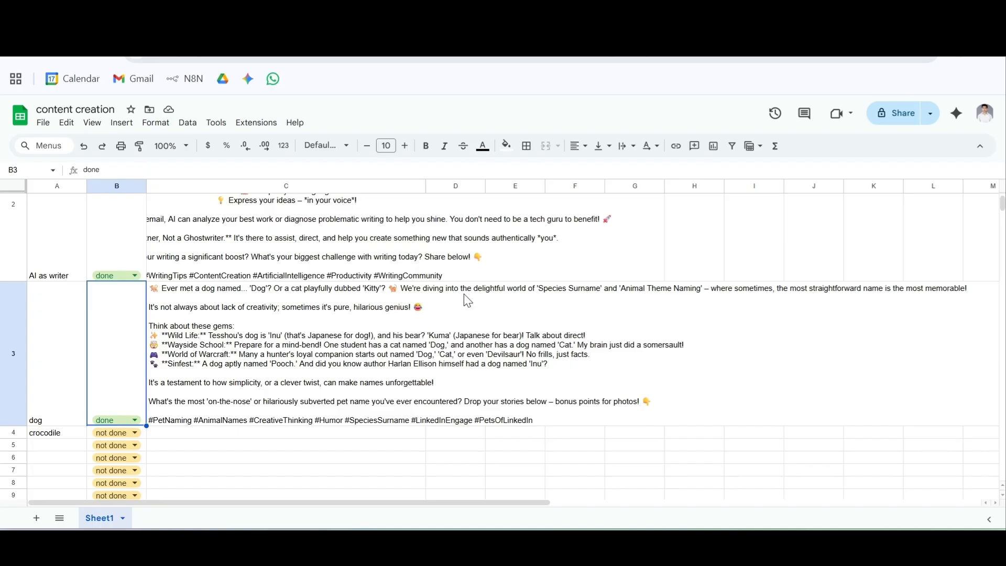
{"action": "scroll", "coordinate": [468, 301], "scroll_direction": "down", "scroll_amount": 2}
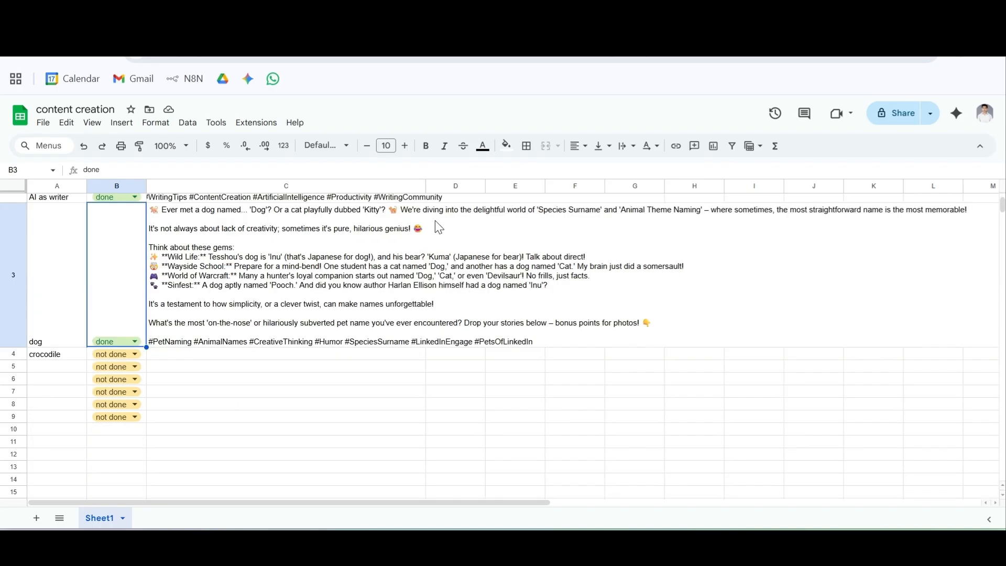
{"action": "left_click_drag", "start_coordinate": [414, 229], "coordinate": [482, 328]}
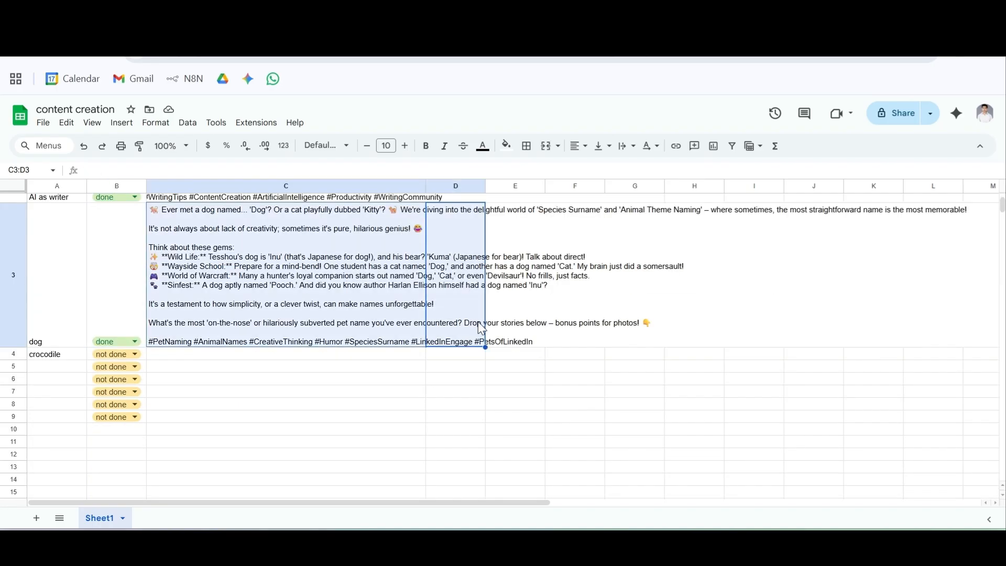
{"action": "left_click", "coordinate": [576, 397]}
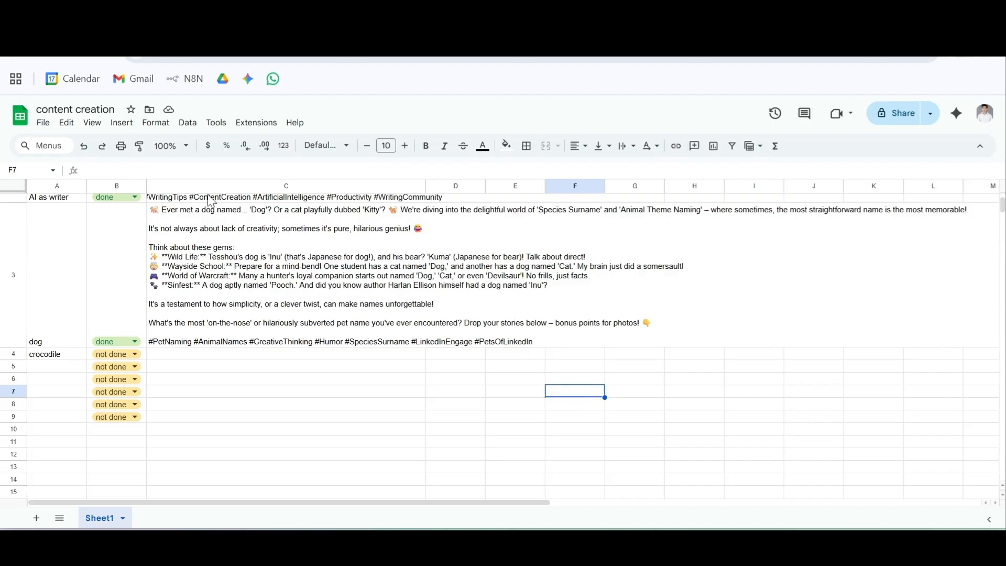
Step: Return to n8n and execute the workflow once more to process the "crocodile" topic
{"action": "key", "text": "ctrl+Tab"}
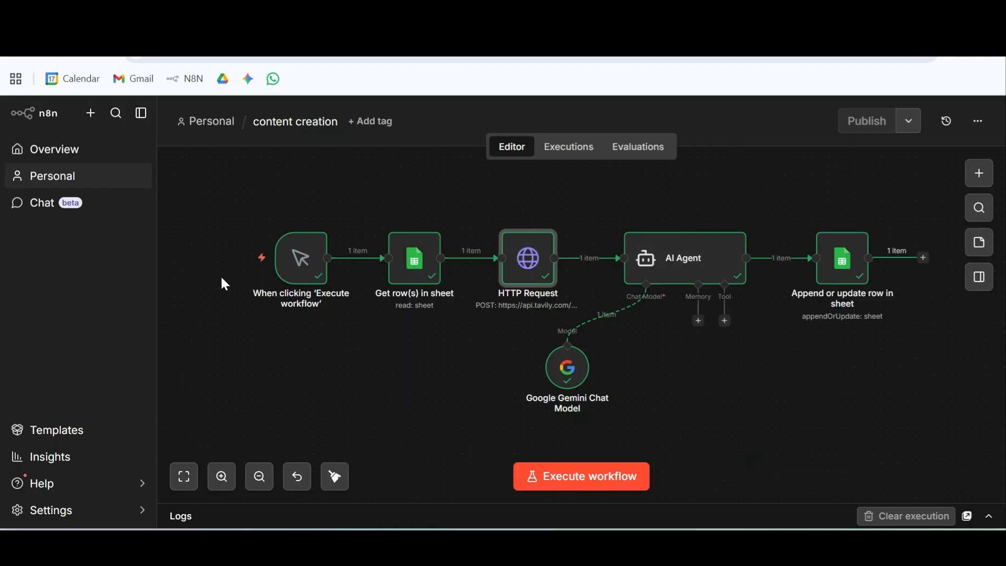
{"action": "left_click", "coordinate": [246, 263]}
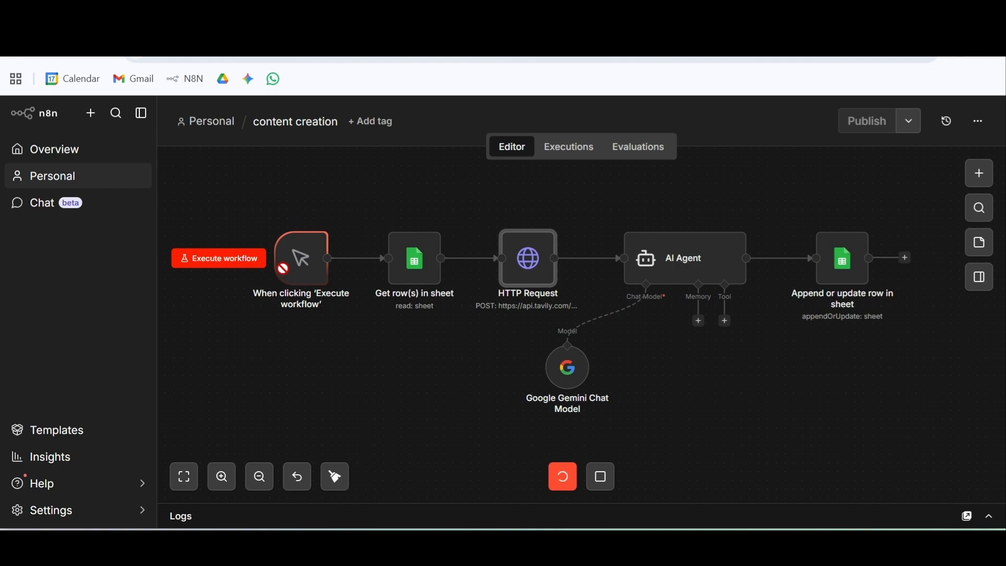